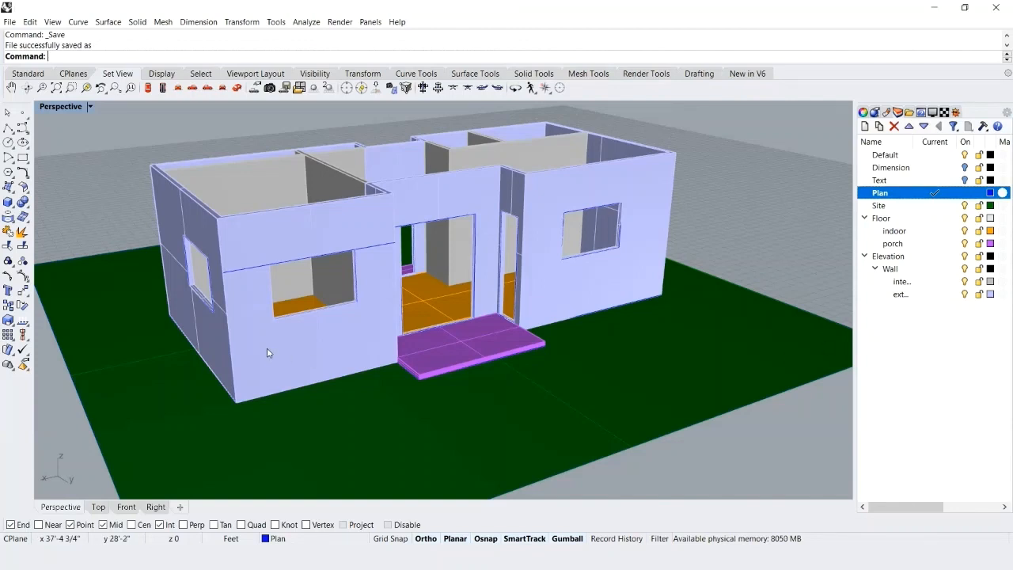
Start a polyline at the front window opening's lower outer corner, through the sill midpoint, extending 1.5" past it.
scroll(306, 309, "up", 5)
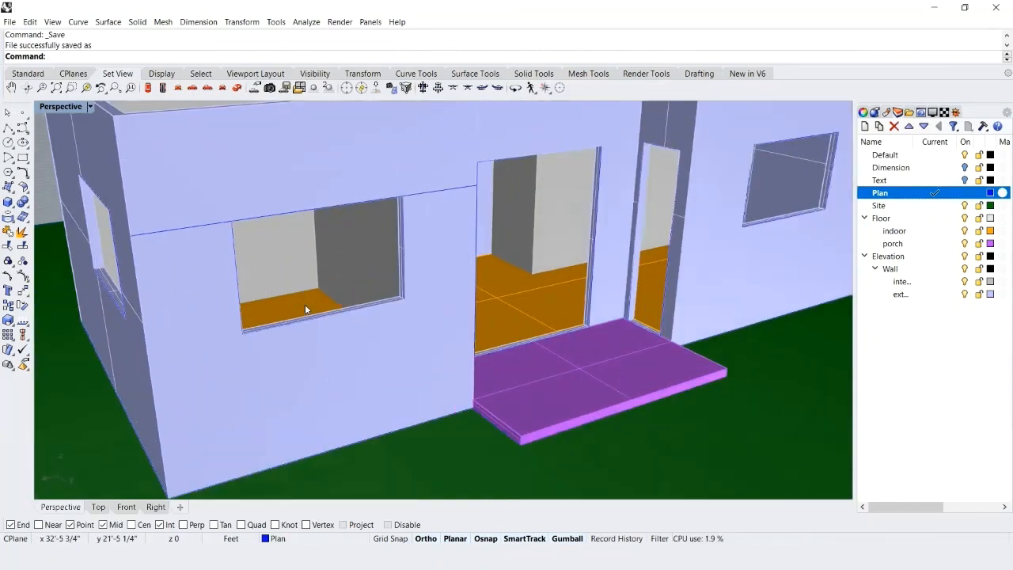
type("Polyline")
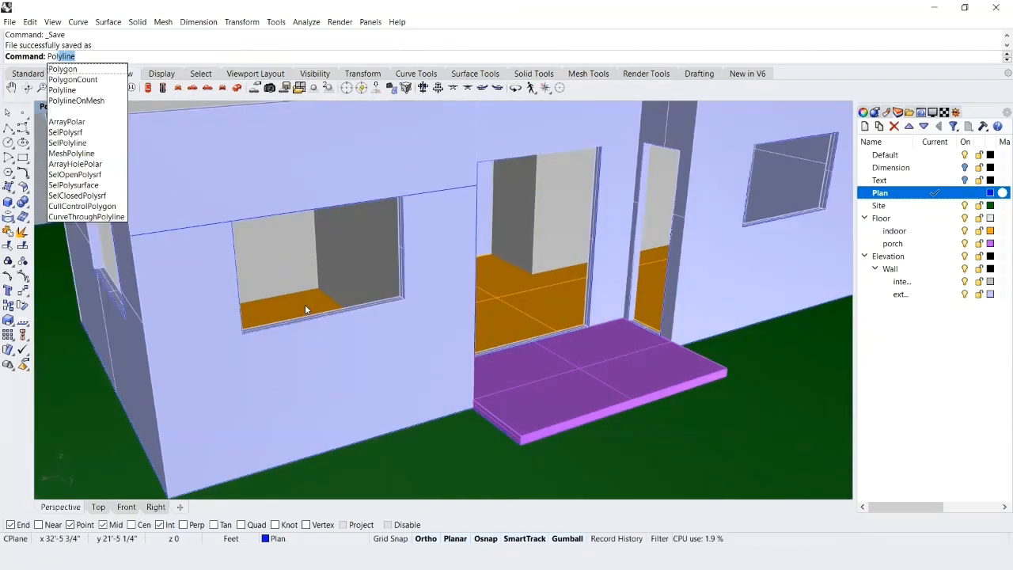
key("Return")
scroll(231, 336, "up", 5)
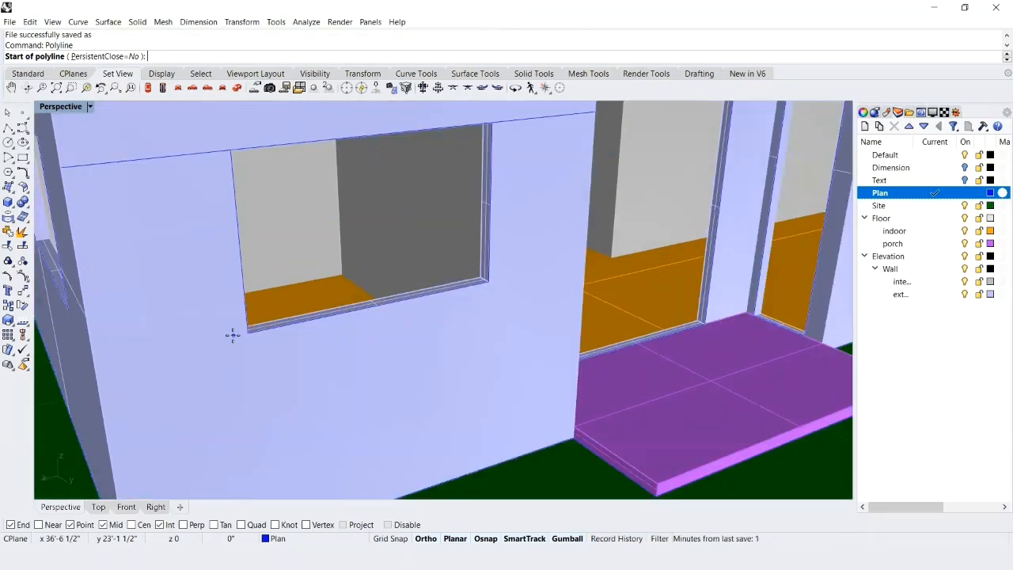
left_click(261, 333)
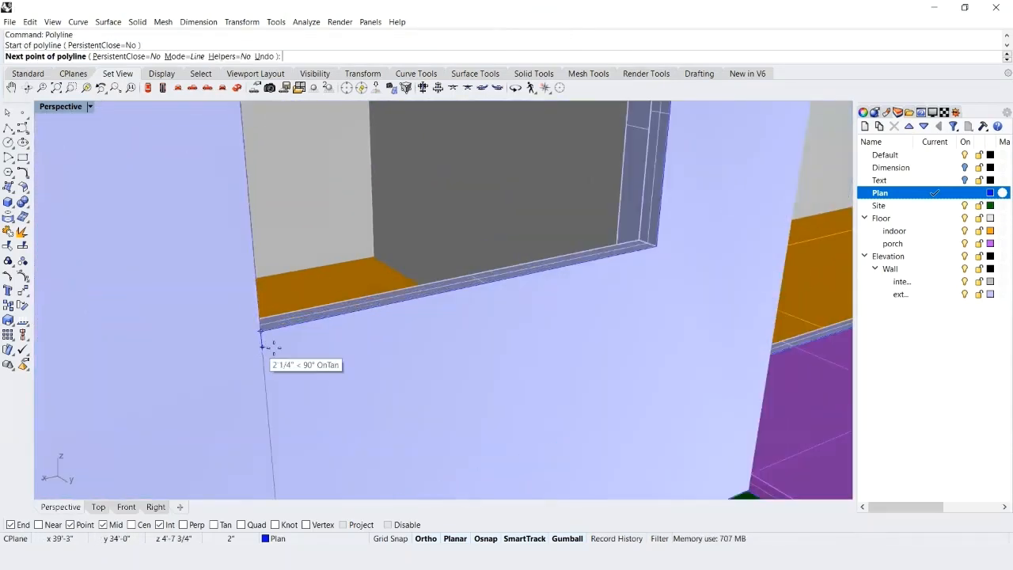
left_click(483, 283)
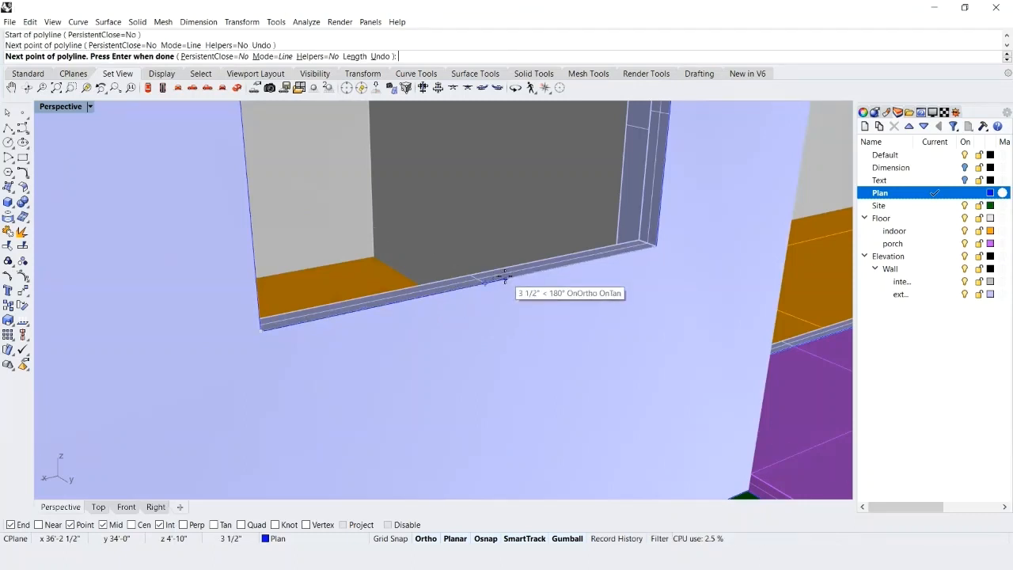
type("1.5\"")
key("Return")
Continue the polyline straight up to the window head, across to the opening's upper corner, and close it as a rectangle.
scroll(510, 283, "down", 5)
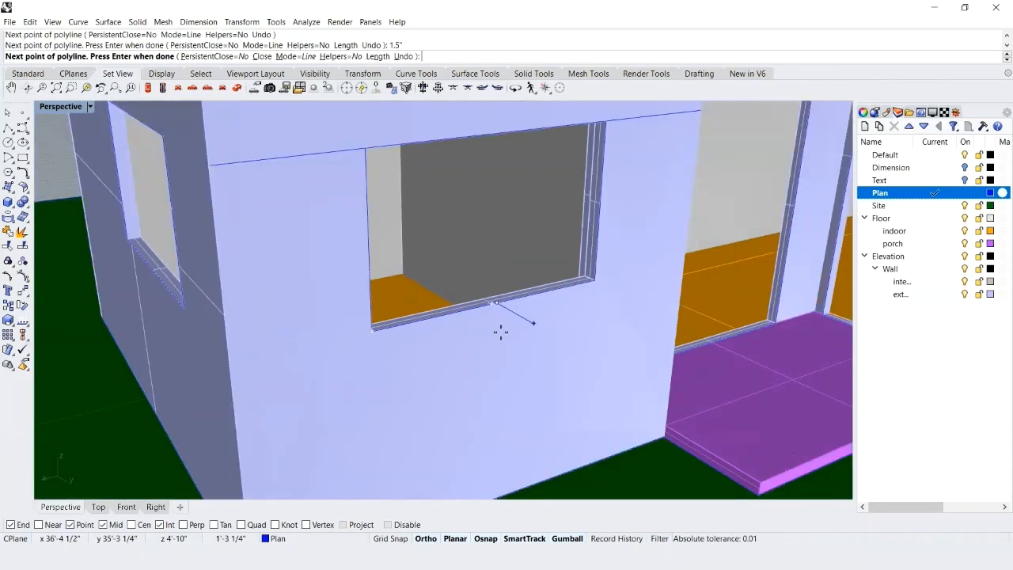
scroll(506, 207, "up", 4)
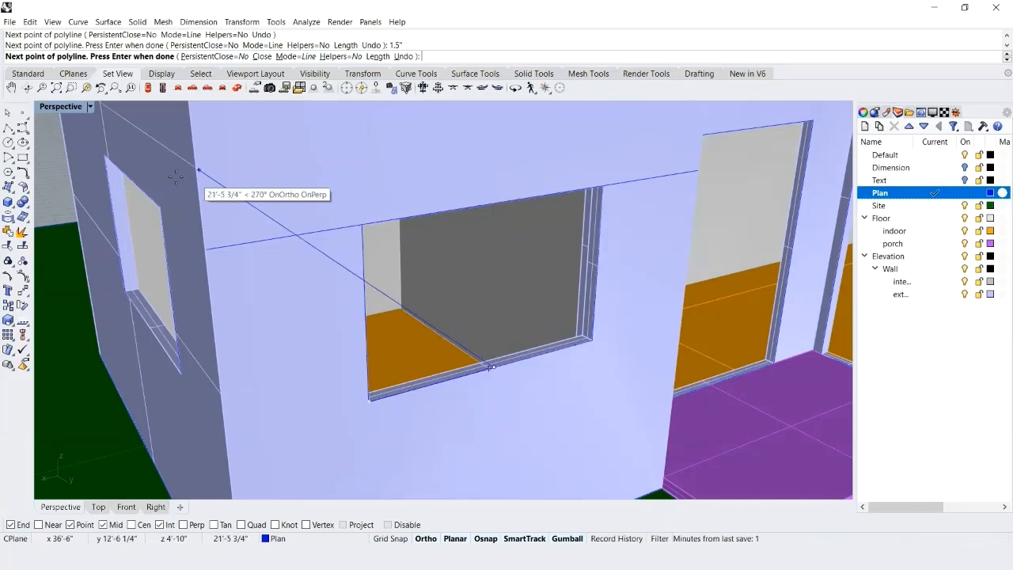
double_click(53, 108)
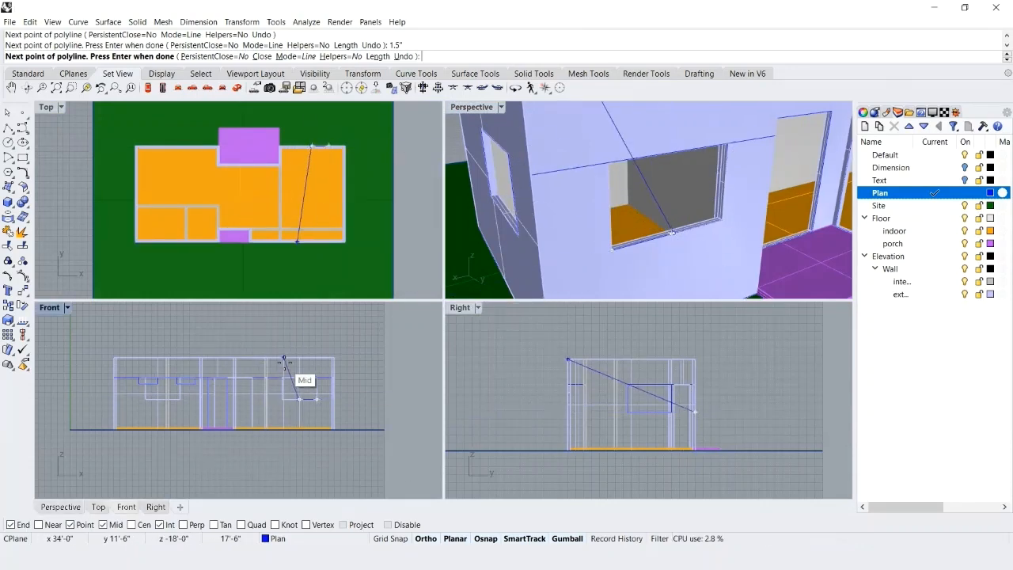
scroll(285, 361, "up", 3)
scroll(340, 402, "up", 5)
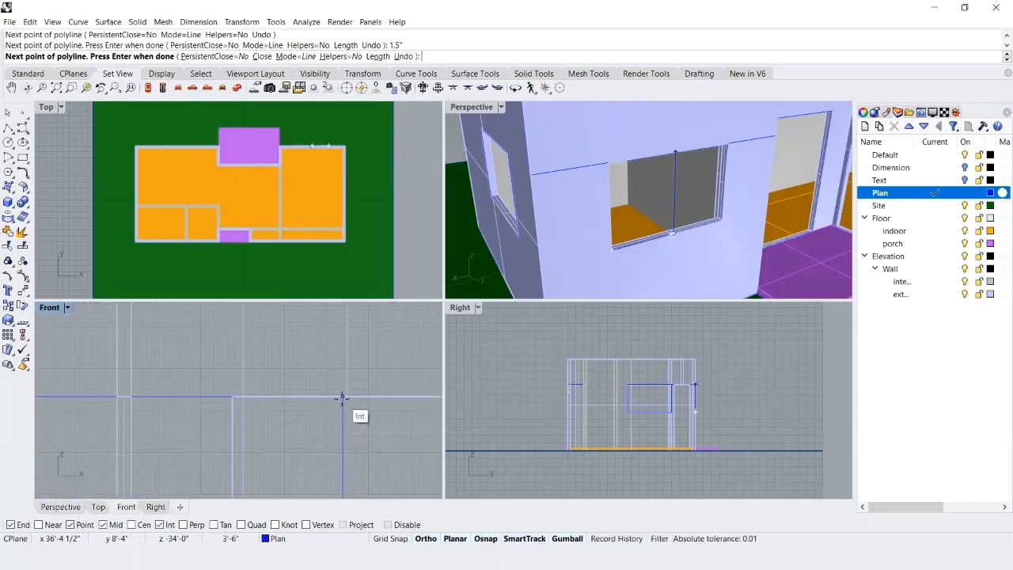
left_click(341, 397)
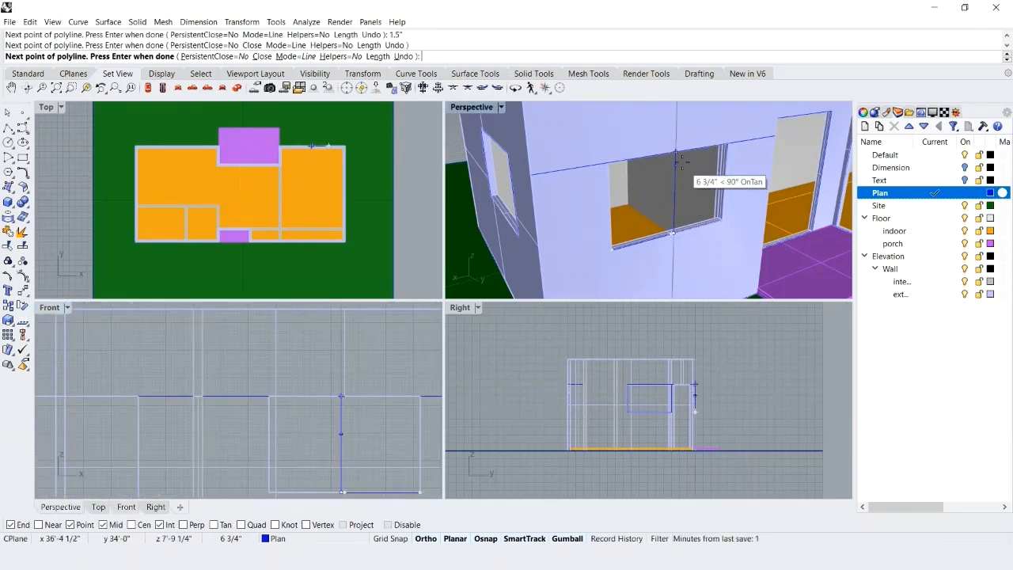
scroll(661, 157, "up", 3)
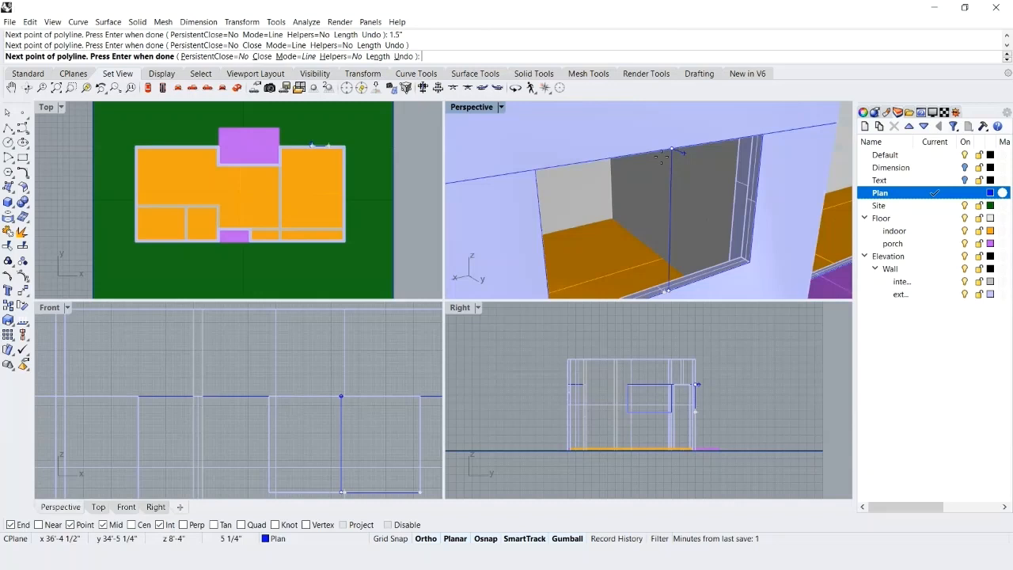
left_click(534, 168)
scroll(578, 145, "down", 3)
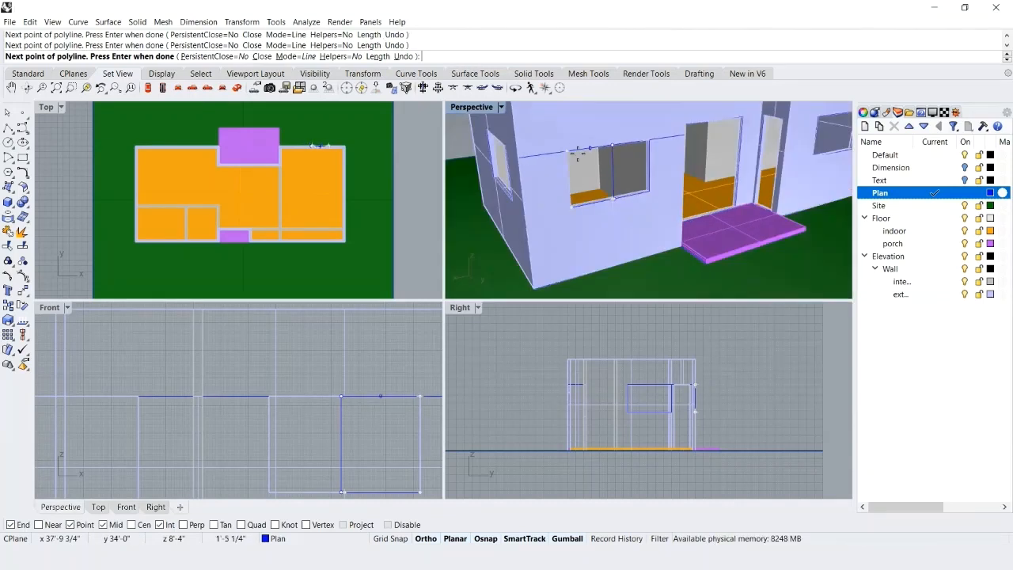
type("c")
key("Return")
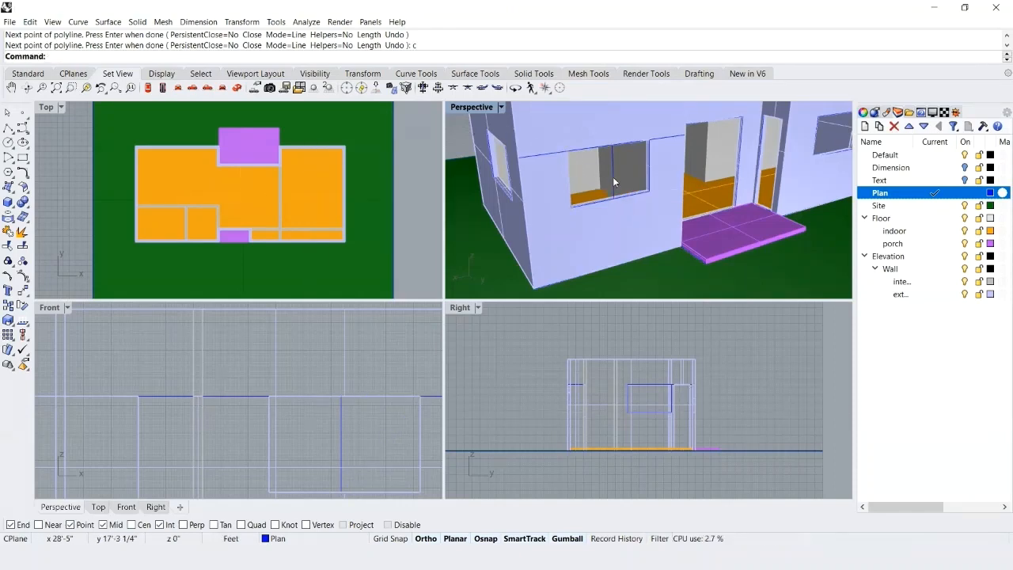
Offset the closed window rectangle 3" inward.
left_click(613, 177)
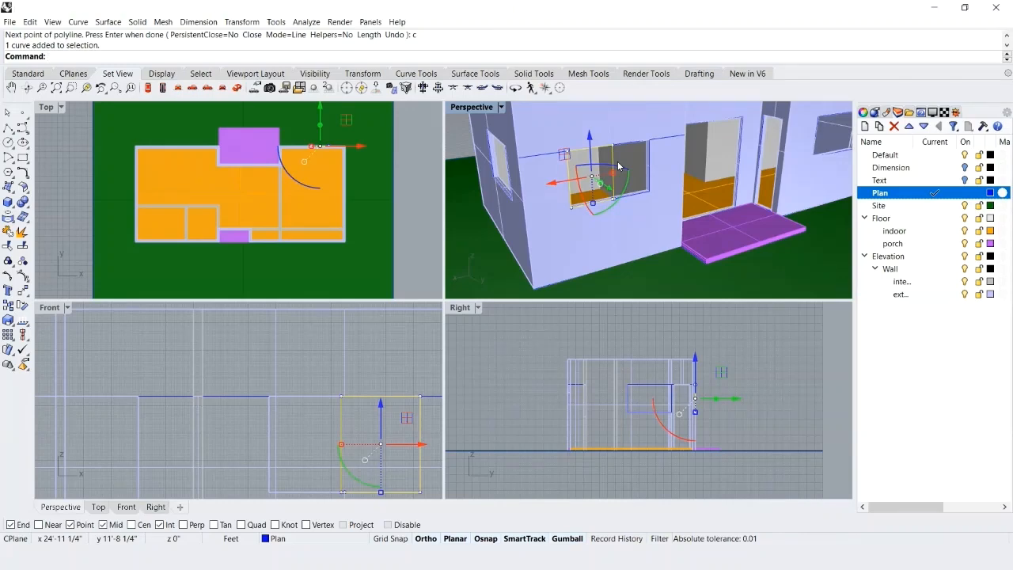
type("Offset")
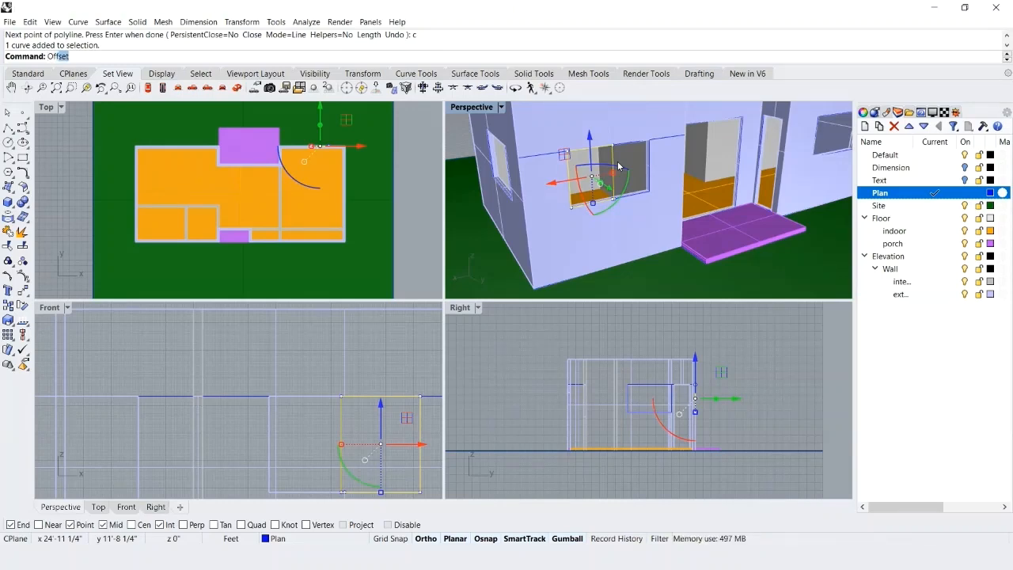
key("Return")
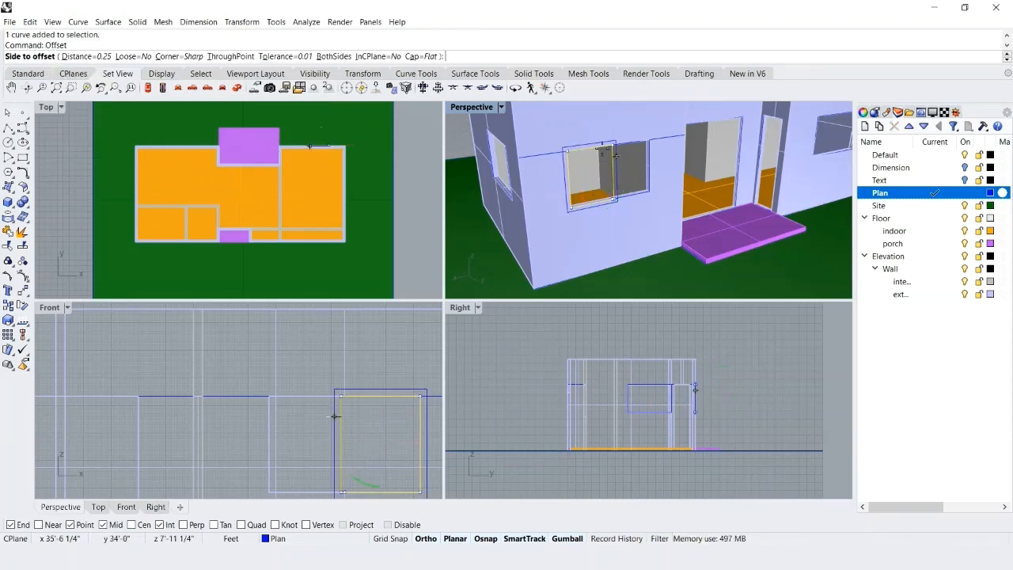
scroll(582, 161, "up", 5)
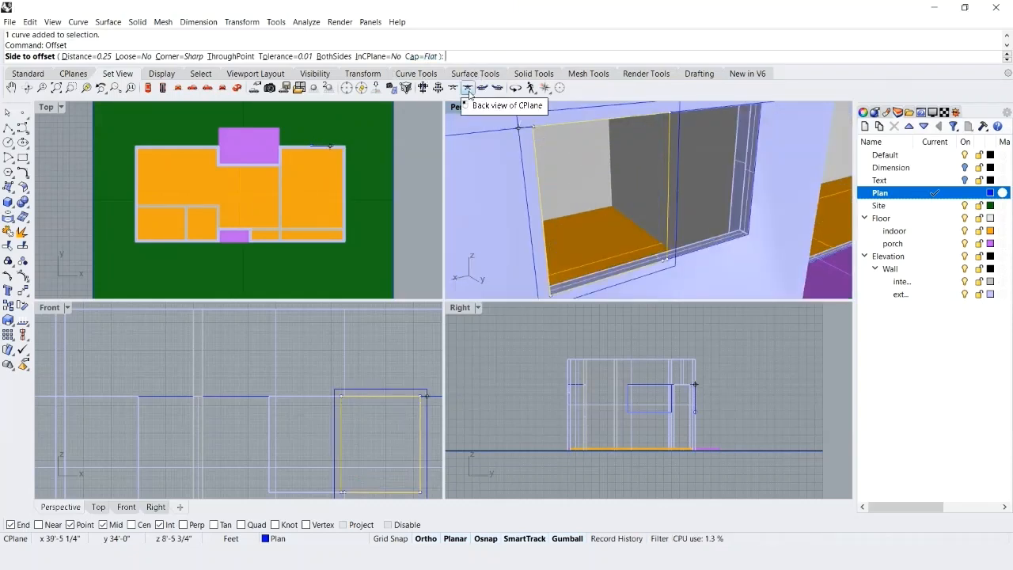
type("3\"")
key("Return")
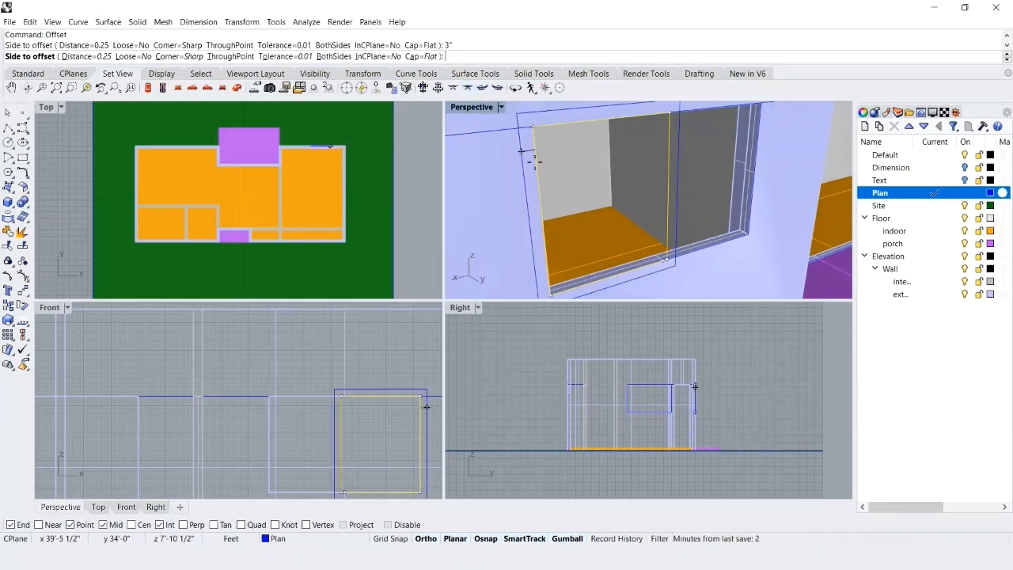
left_click(588, 200)
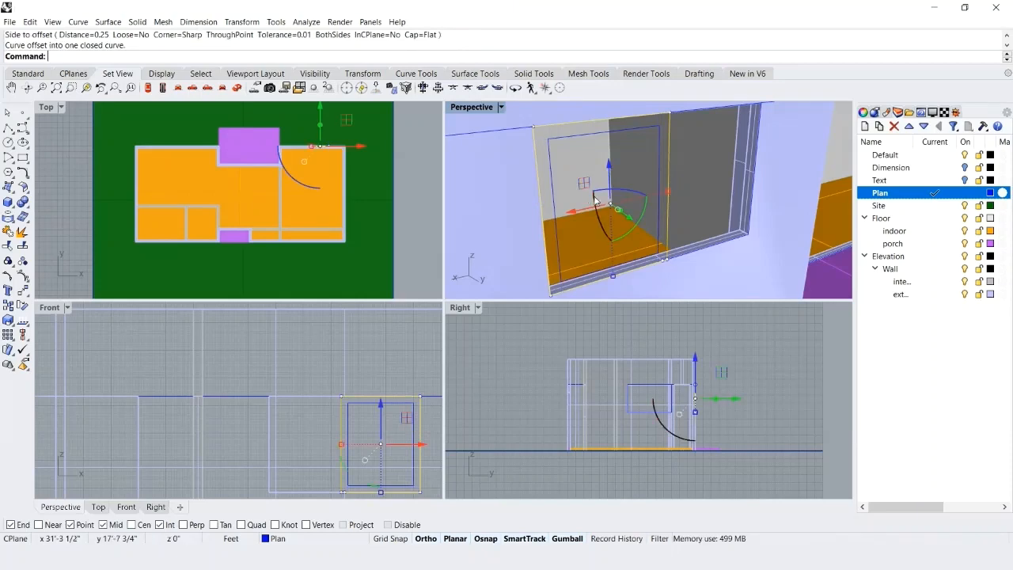
Extrude the outer and inner window rectangles together 2" into the wall as a solid frame, and save the file.
left_click(659, 182)
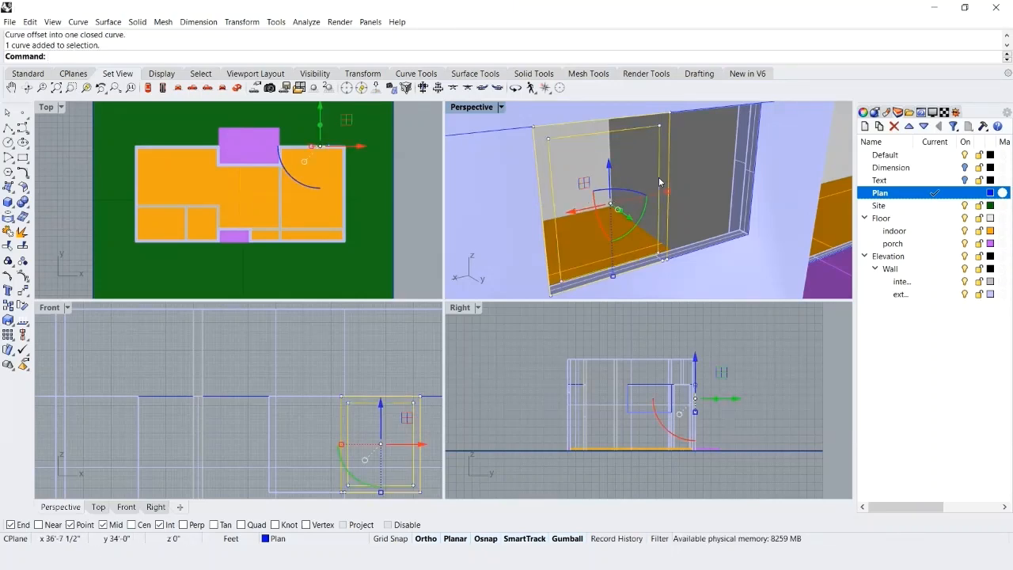
type("Ext")
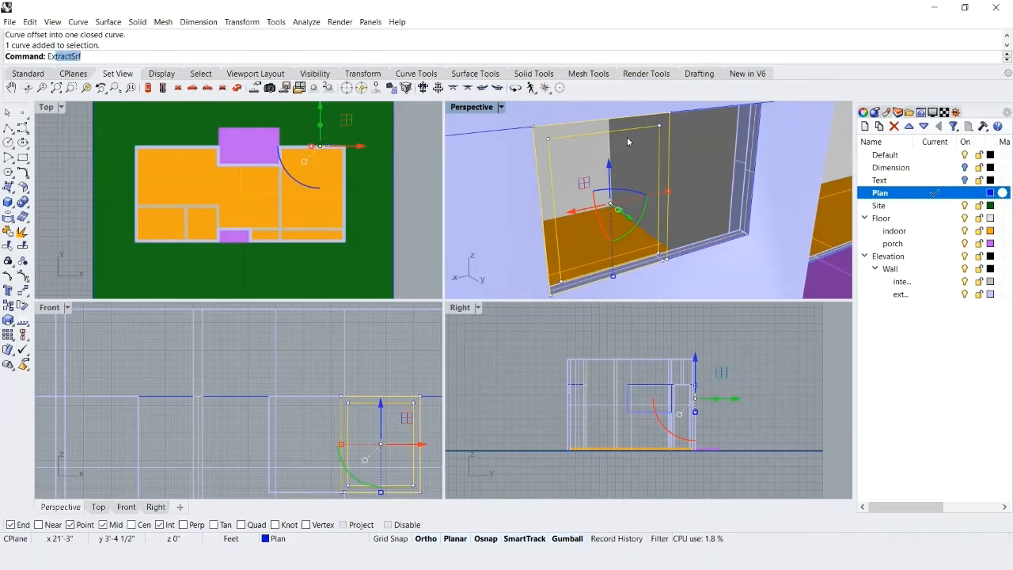
type("ru")
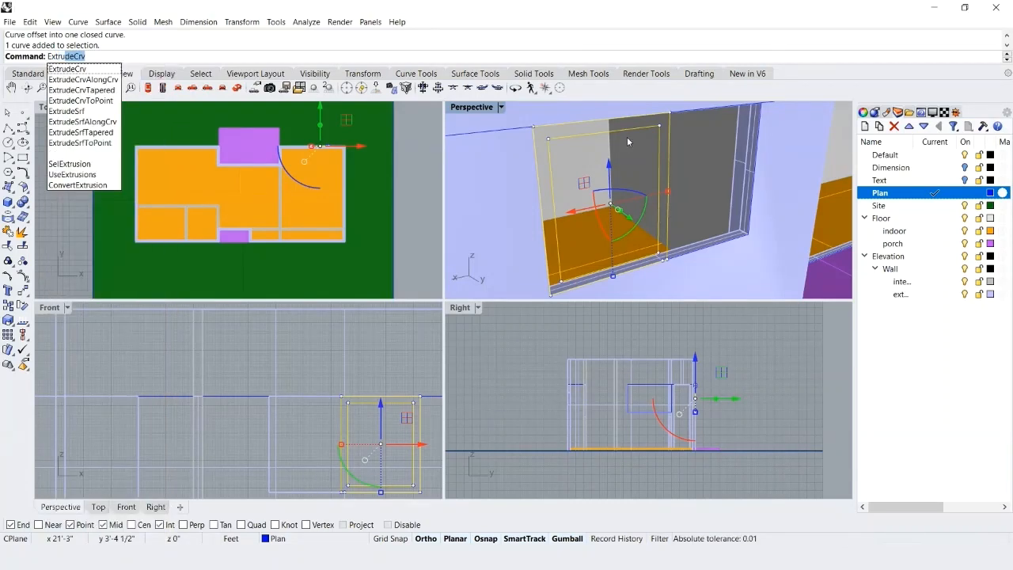
key("Return")
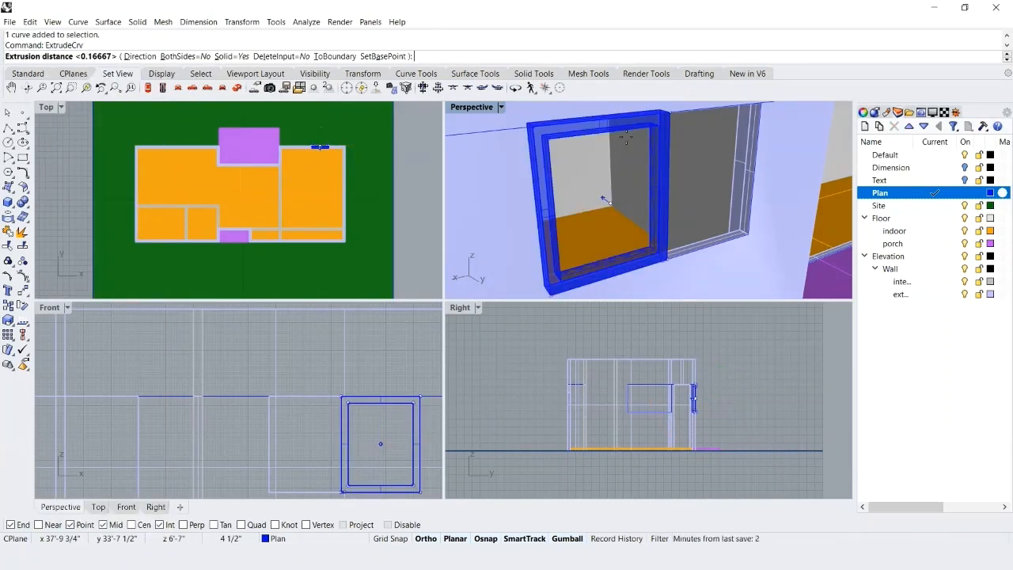
scroll(320, 130, "up", 2)
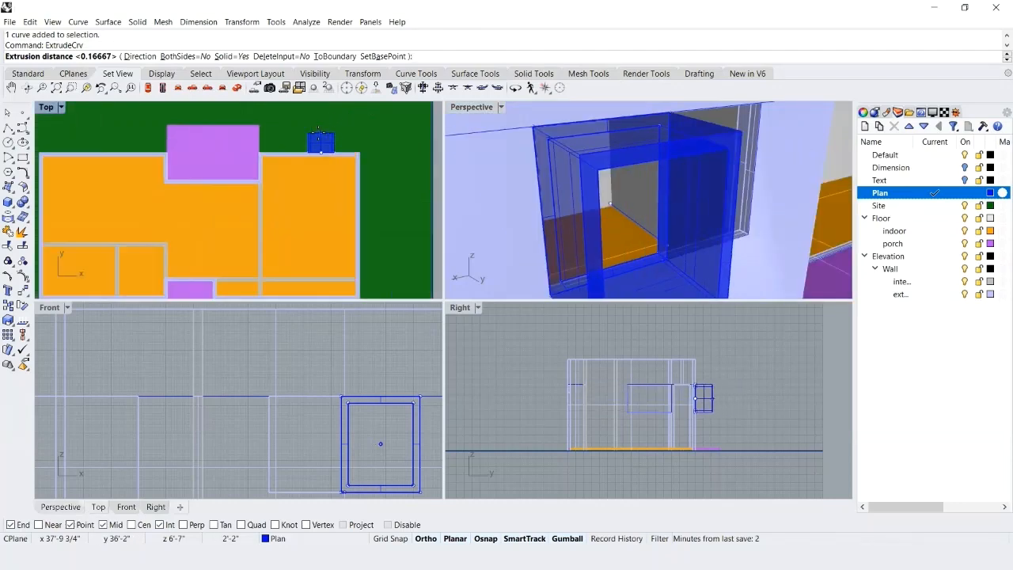
scroll(320, 130, "up", 2)
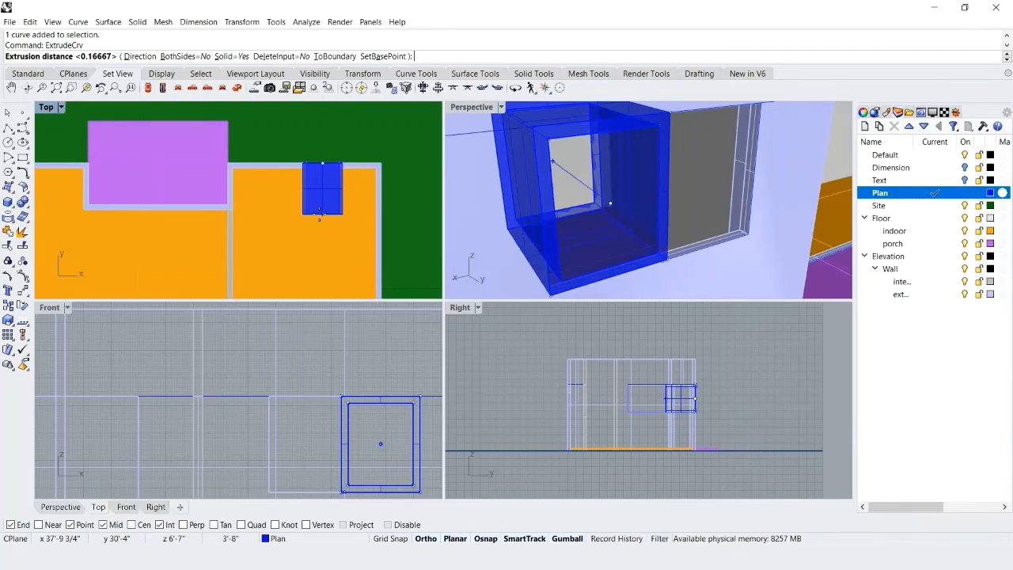
type("2")
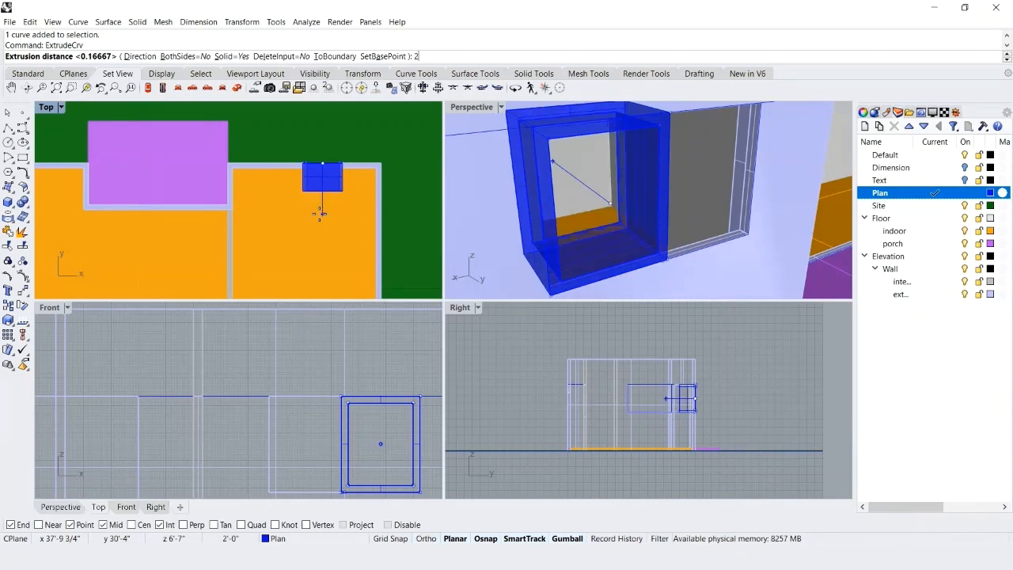
type("\"")
key("Return")
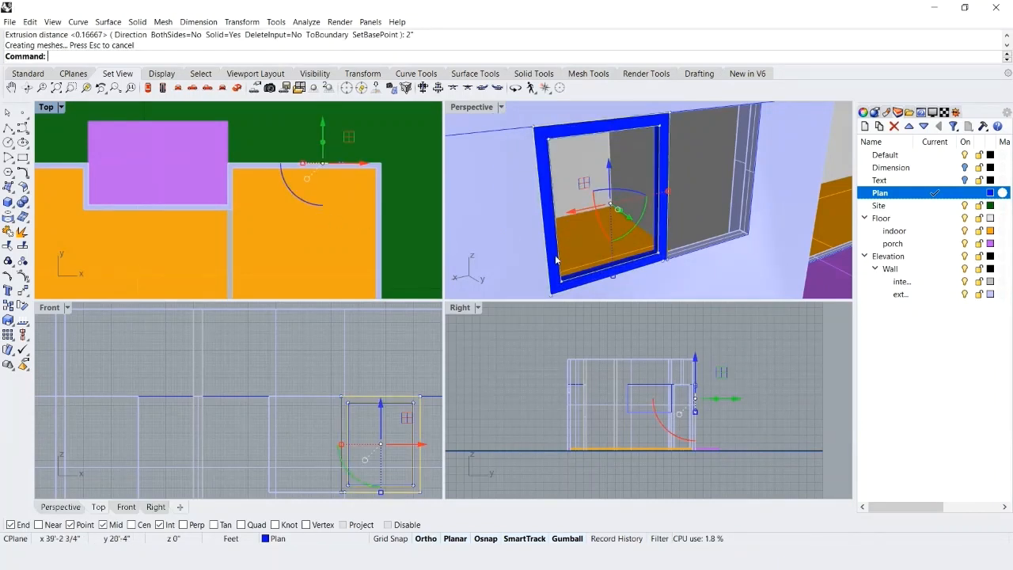
left_click(546, 413)
key("ctrl+s")
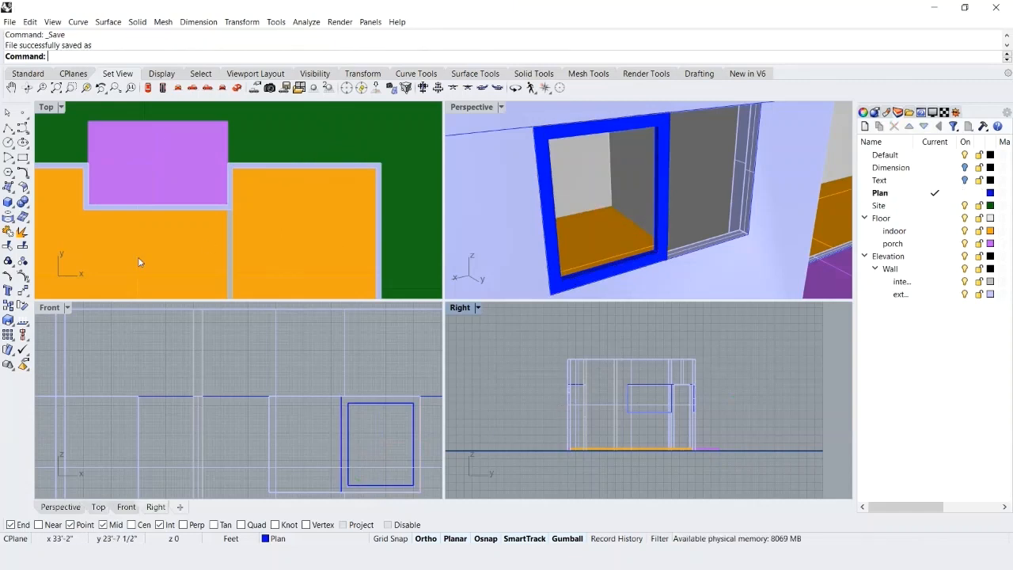
Change the Front viewport to the Back view with Shaded display, with the window frame in view.
left_click(48, 311)
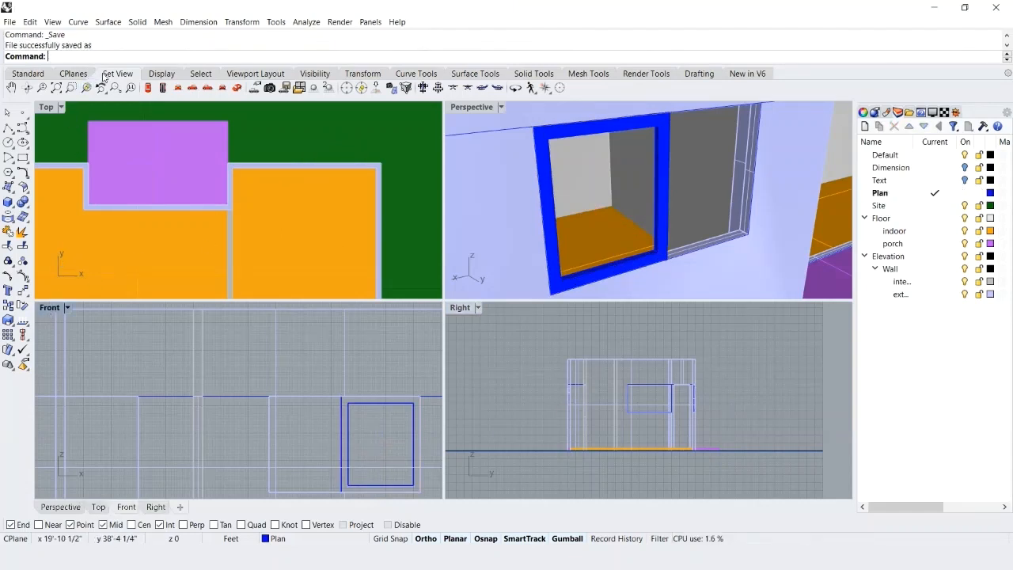
left_click(222, 88)
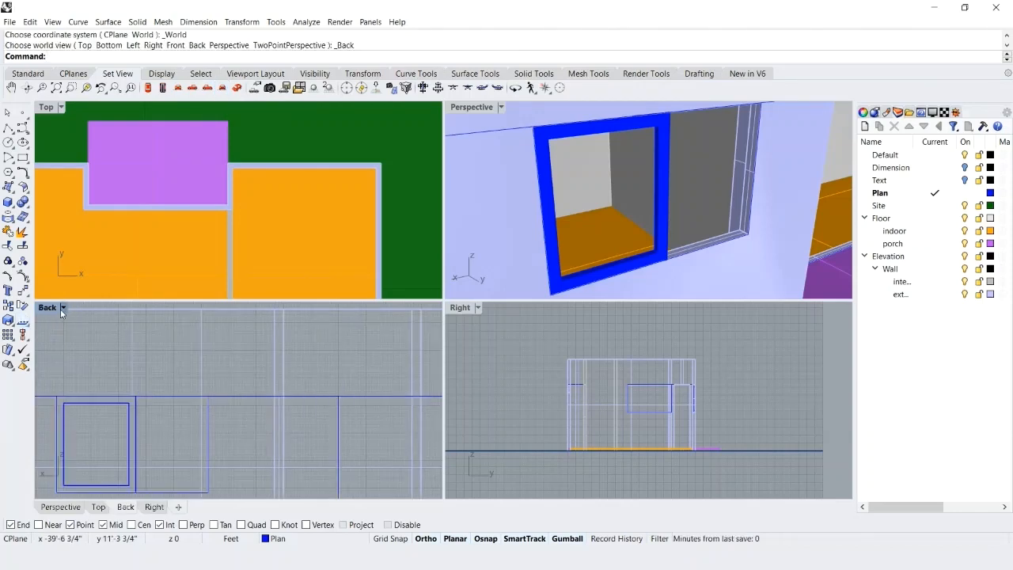
left_click(63, 307)
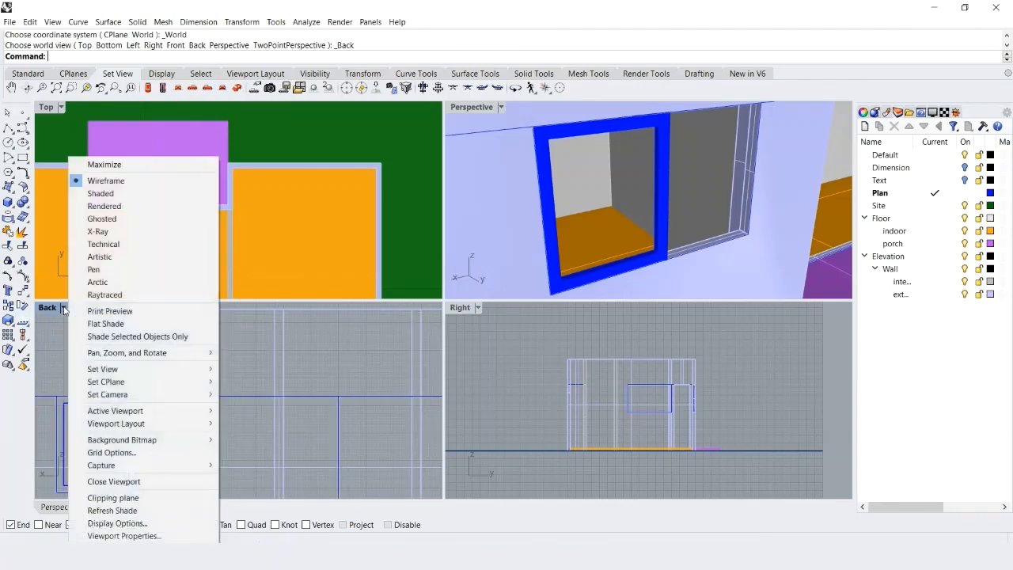
left_click(118, 196)
right_click_drag(150, 416, 283, 385)
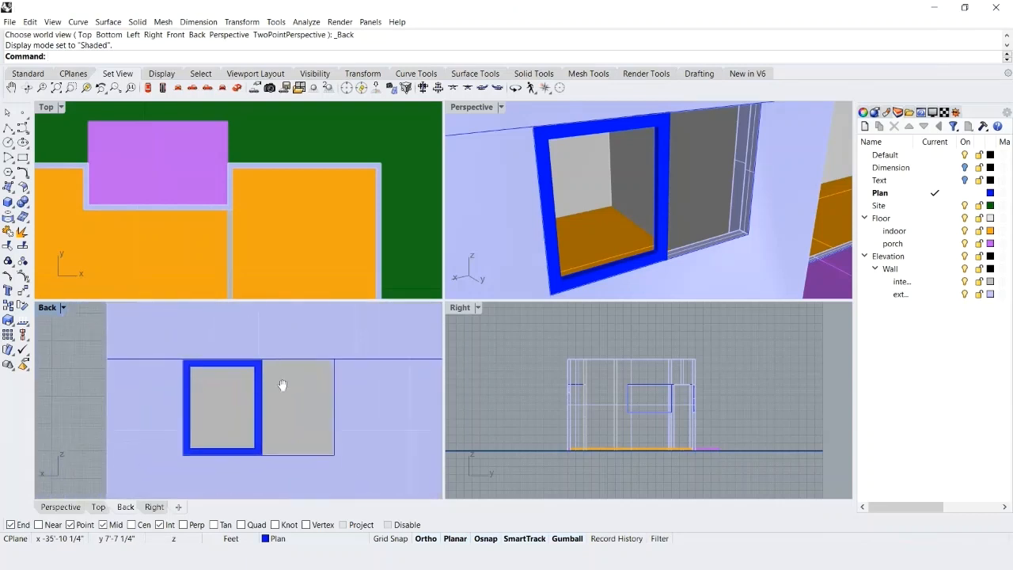
Show the Top viewport in Wireframe and move the inner window rectangle 1" into the wall, to the midpoint of the frame's depth.
left_click(195, 428)
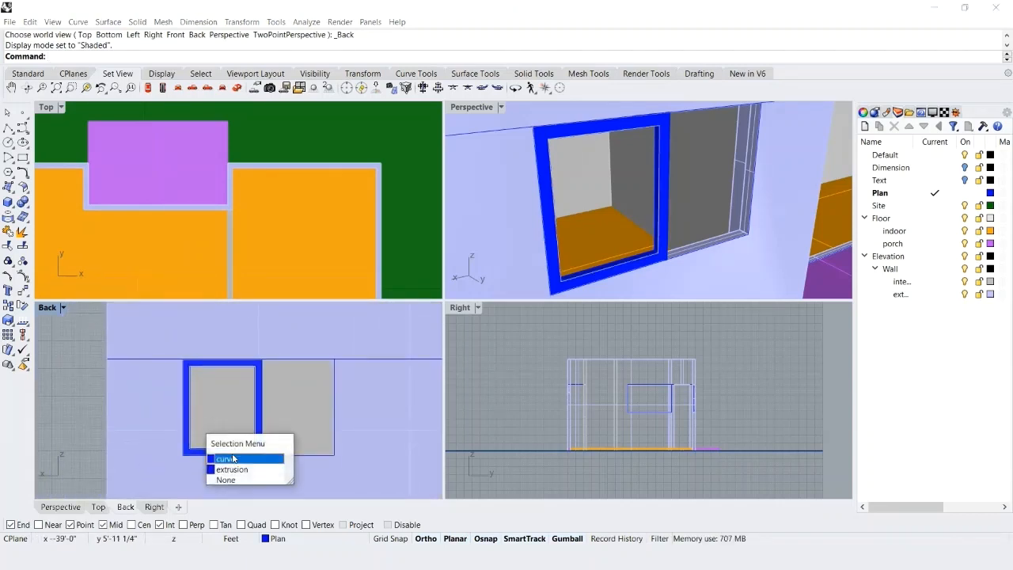
left_click(234, 458)
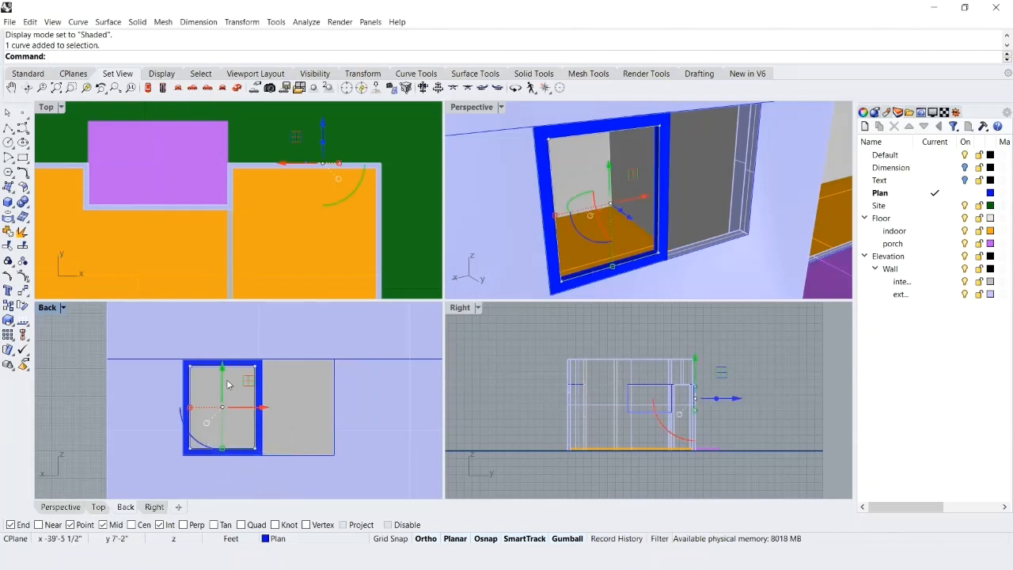
left_click(60, 108)
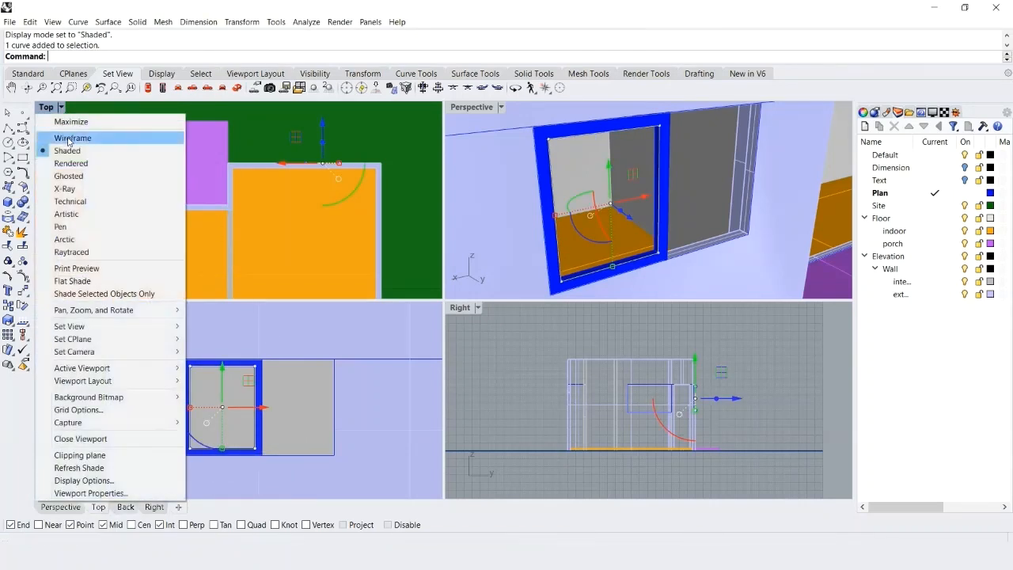
left_click(68, 139)
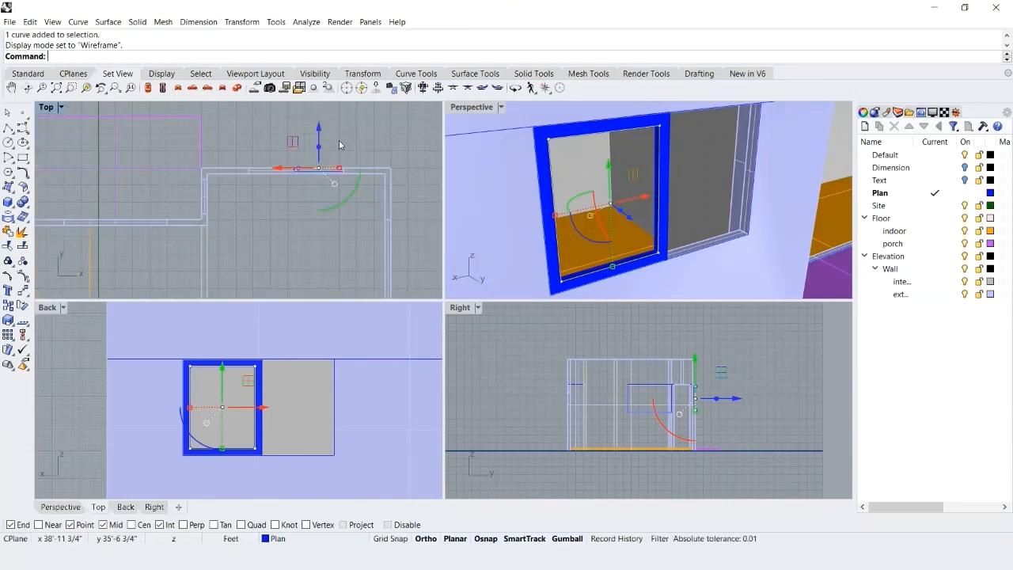
scroll(339, 145, "up", 4)
scroll(290, 226, "up", 2)
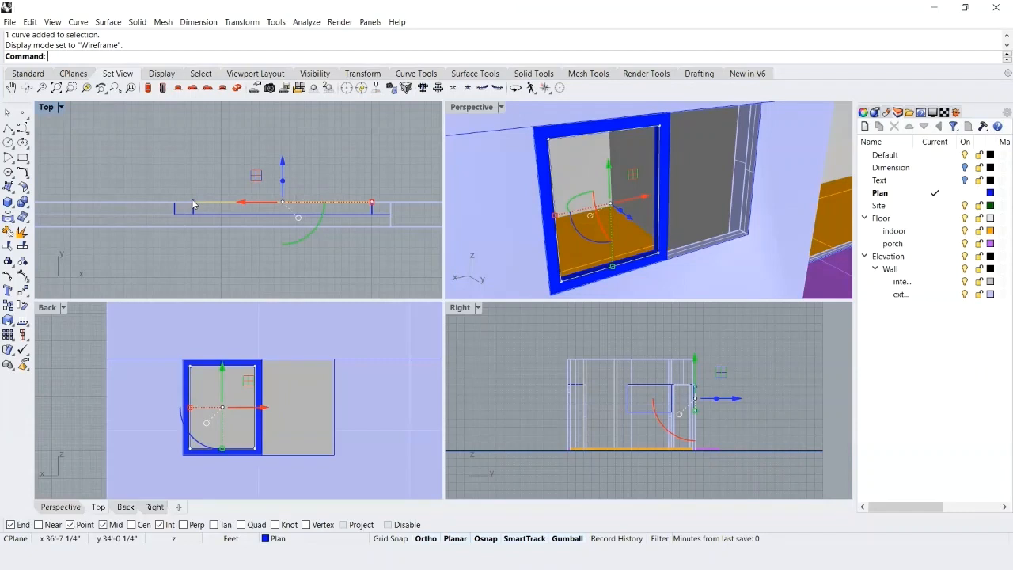
type("Mo")
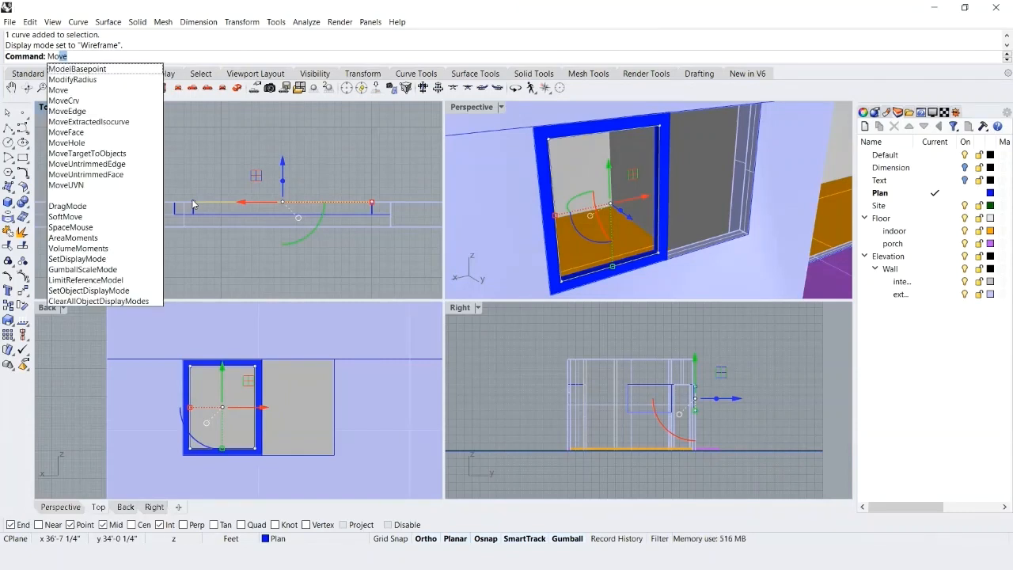
key("Return")
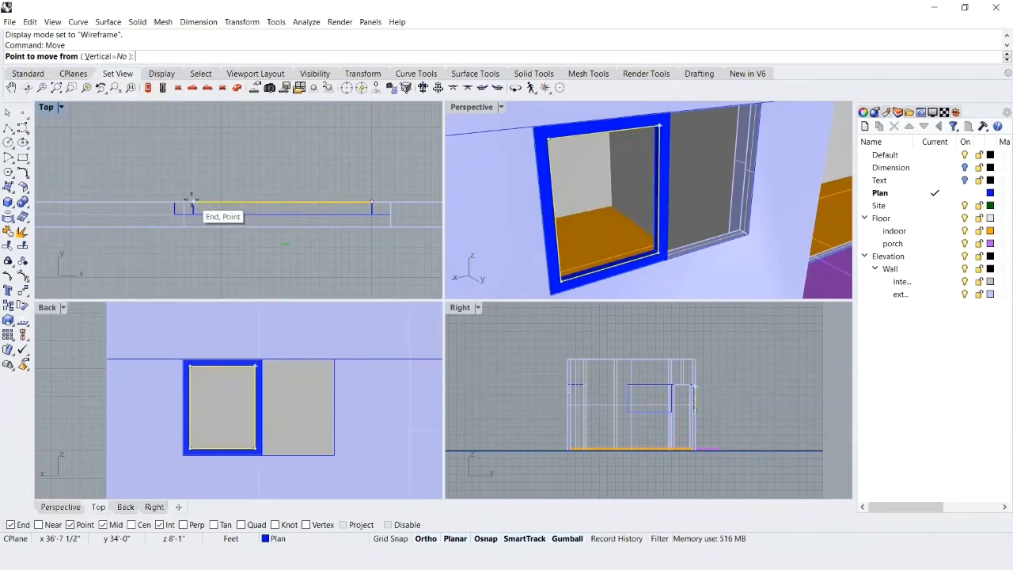
scroll(193, 201, "up", 2)
left_click(193, 203)
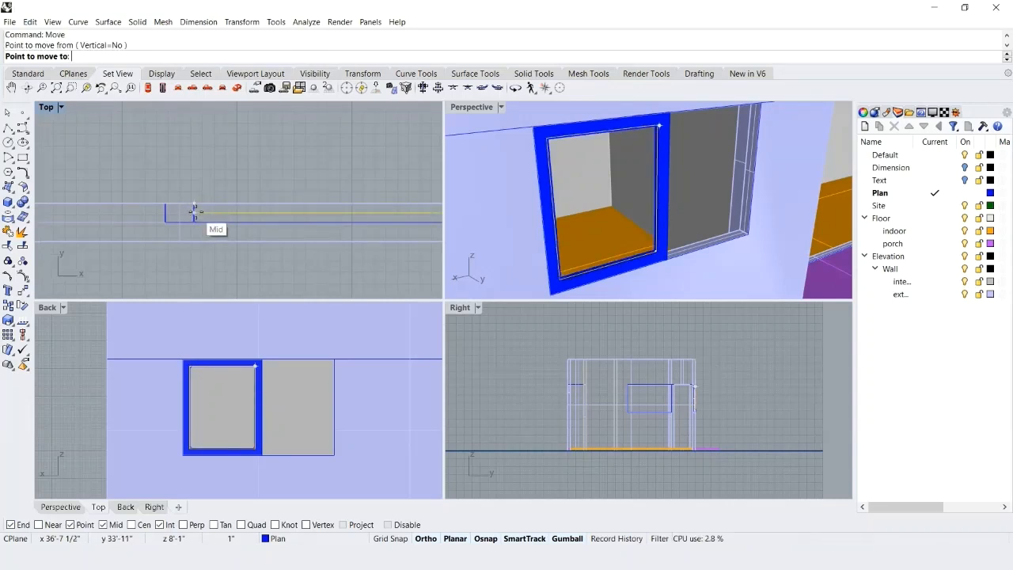
left_click(194, 212)
scroll(159, 182, "down", 3)
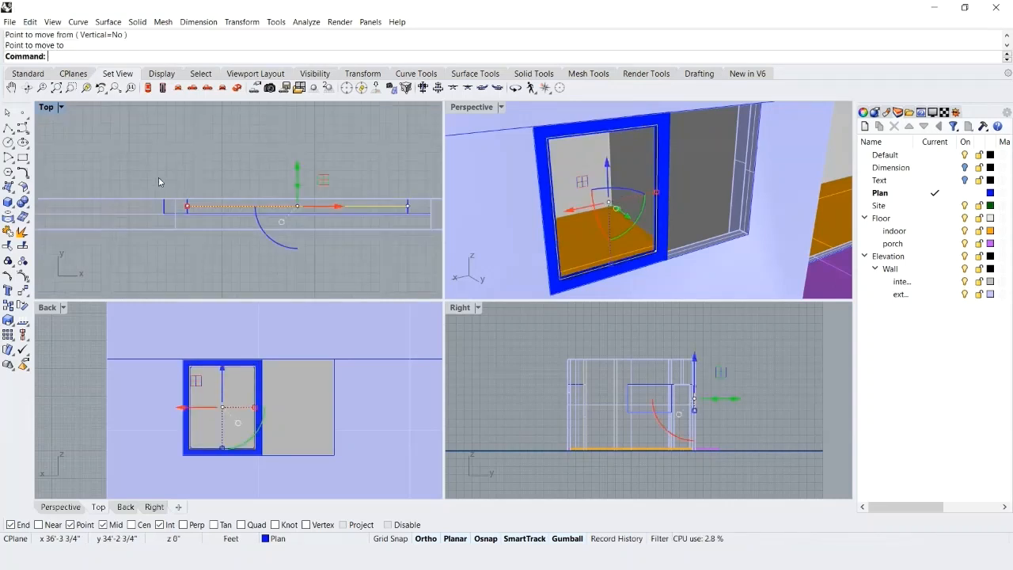
Create a planar surface from the moved inner rectangle as the window pane, and save the file.
left_click(477, 73)
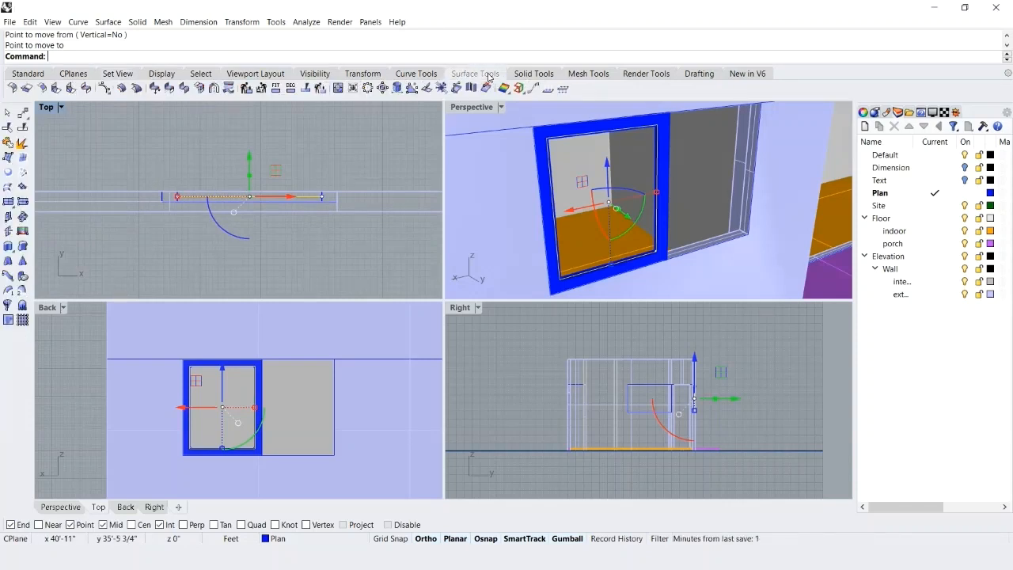
left_click(8, 174)
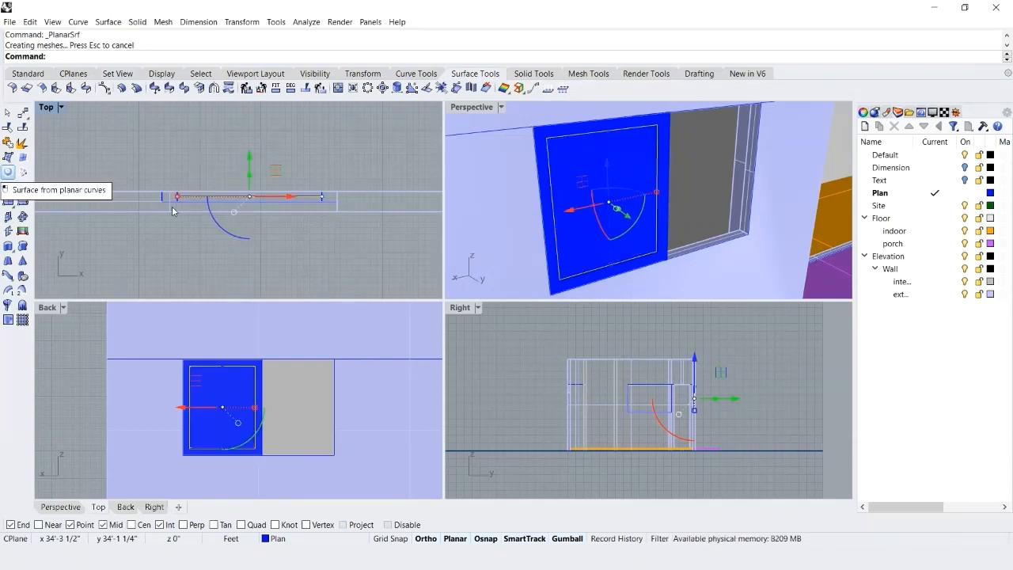
left_click(342, 275)
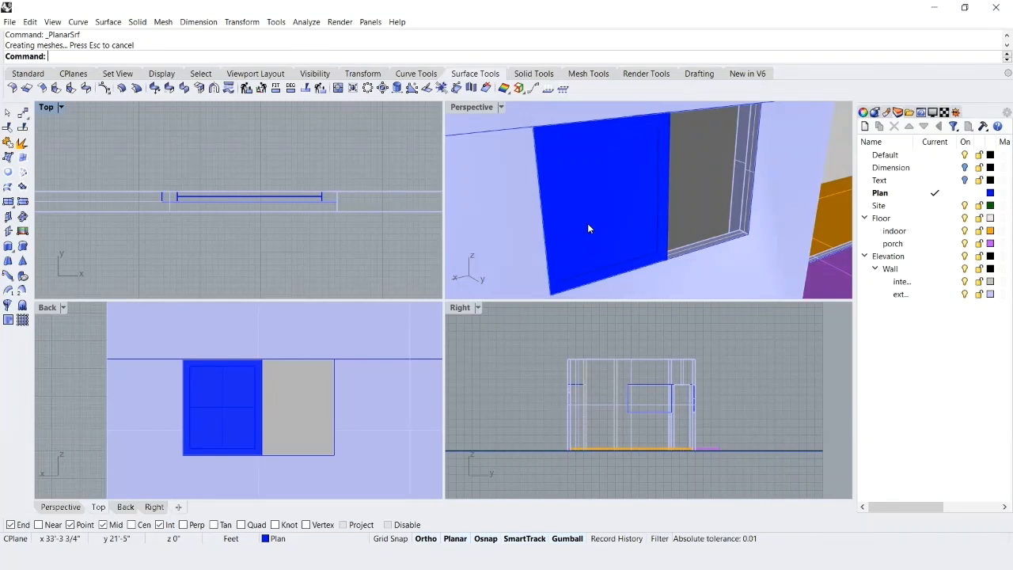
key("ctrl+s")
Add a sublayer named Window under the Elevation layer.
right_click(888, 256)
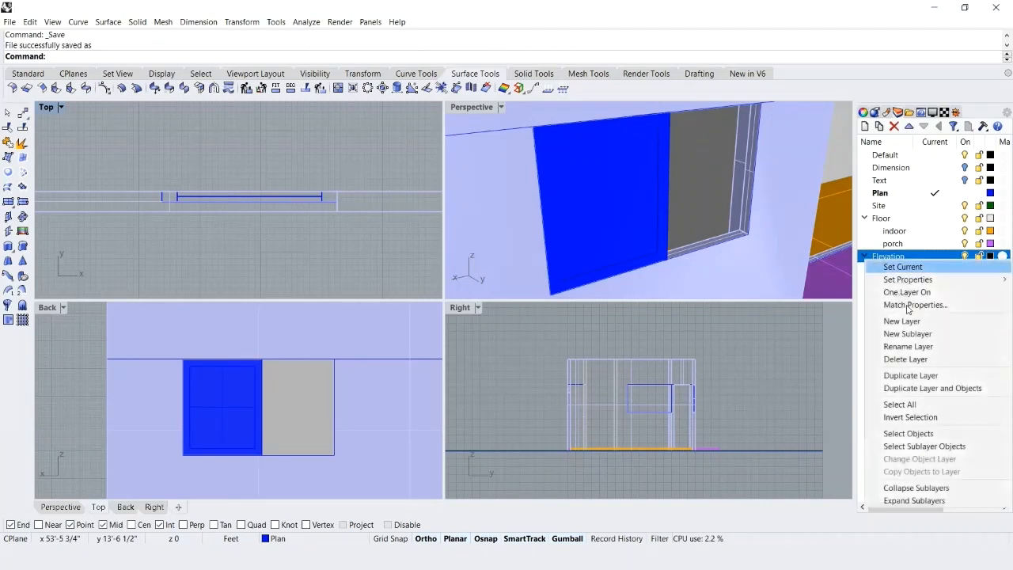
left_click(907, 333)
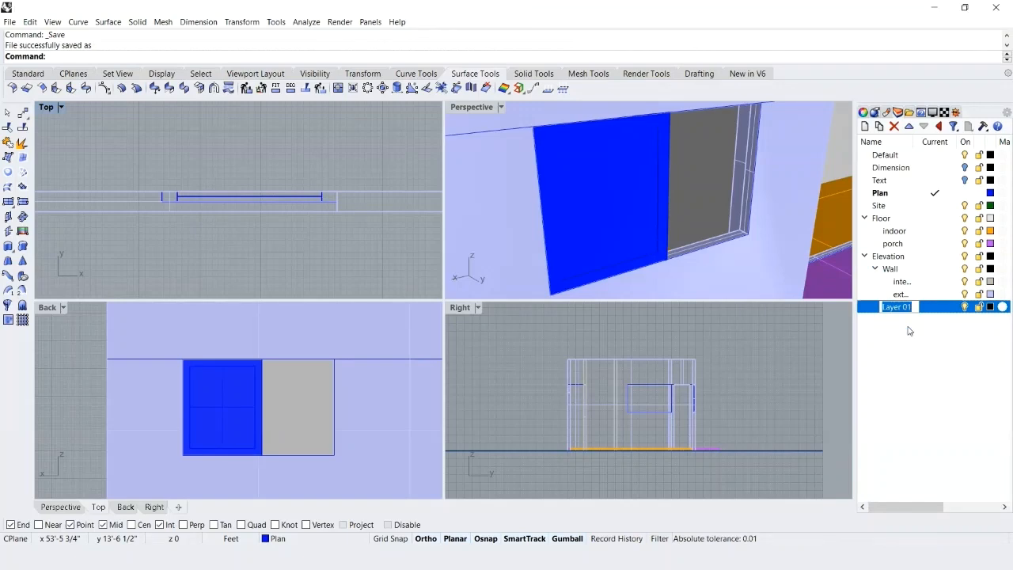
type("Window")
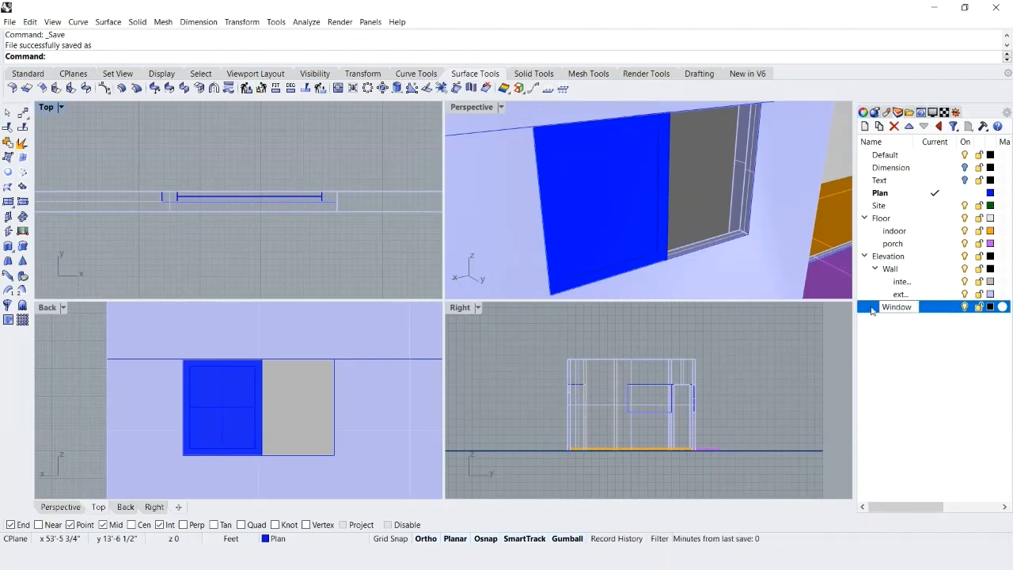
key("Return")
Add two sublayers named glass and sash under the Window layer.
right_click(874, 307)
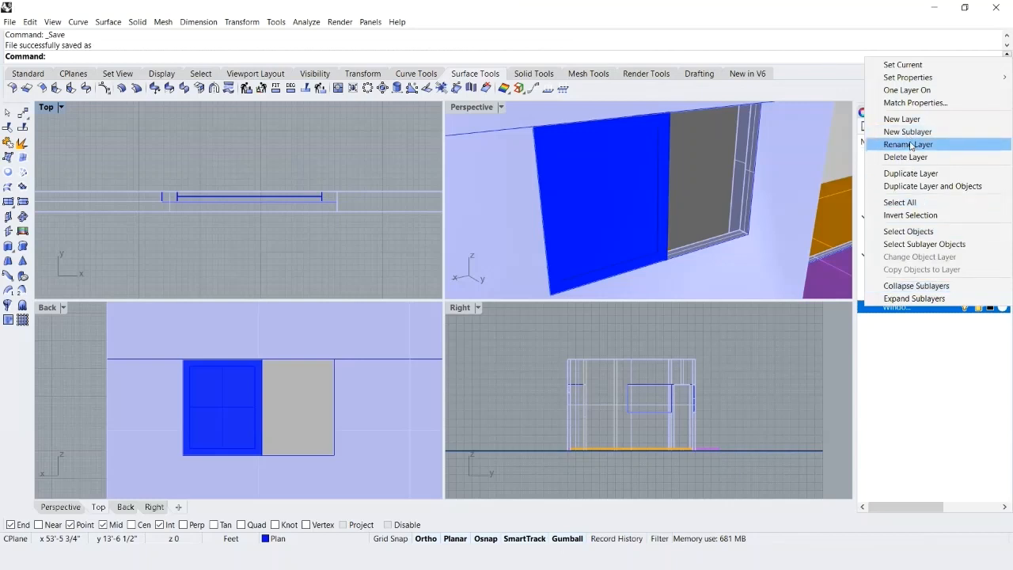
left_click(910, 133)
type("g")
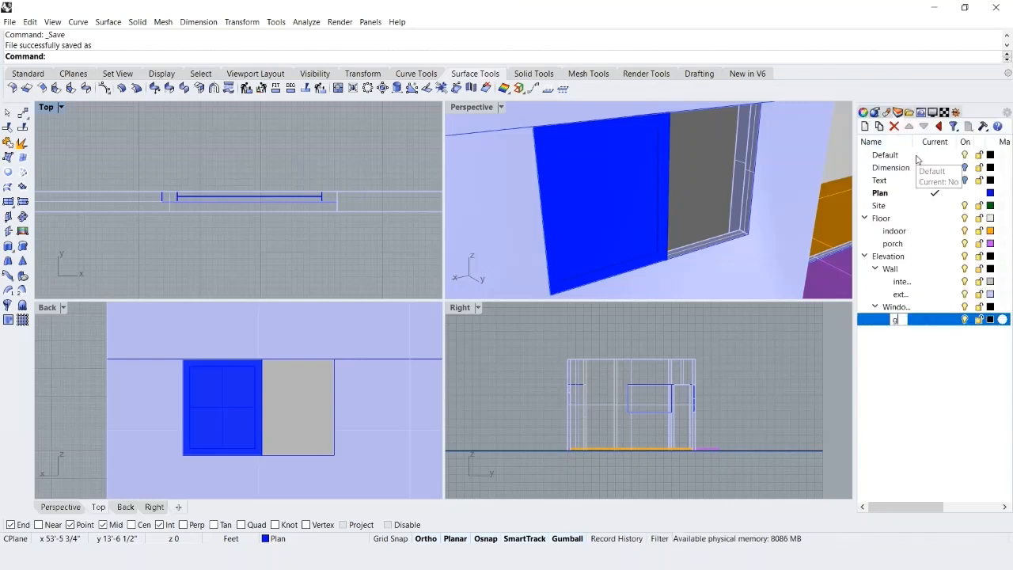
type("lass")
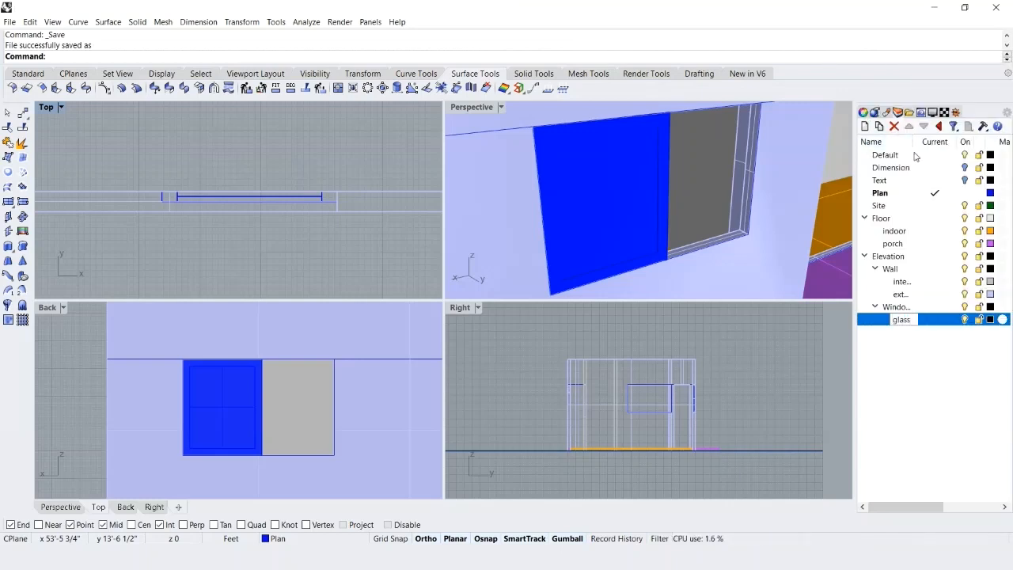
right_click(880, 309)
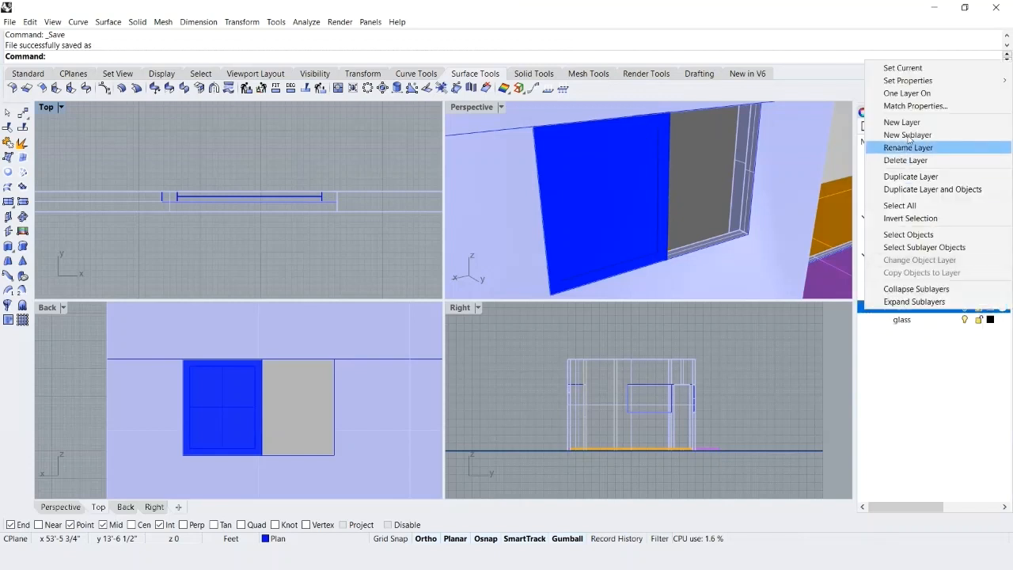
left_click(907, 136)
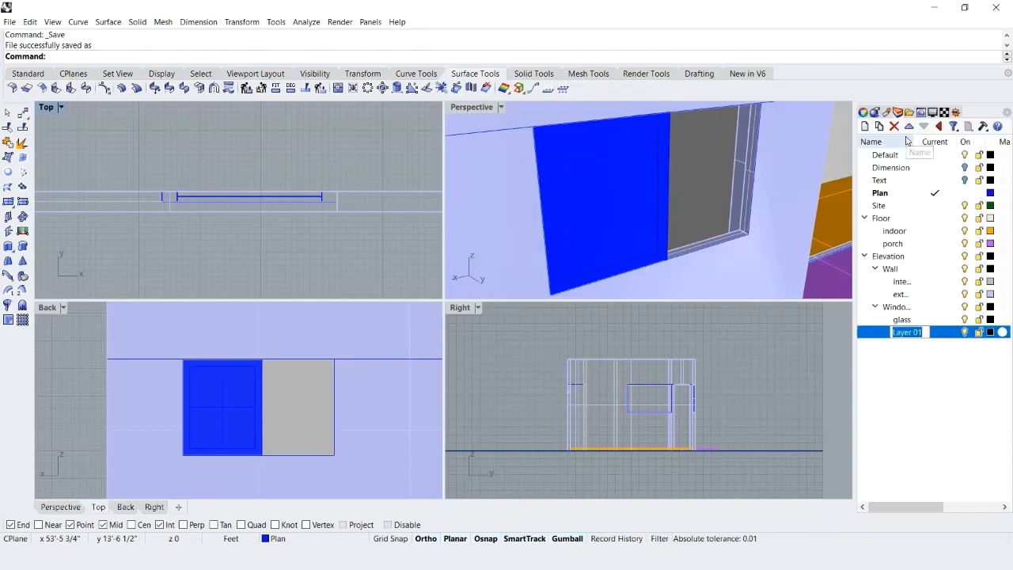
type("sash")
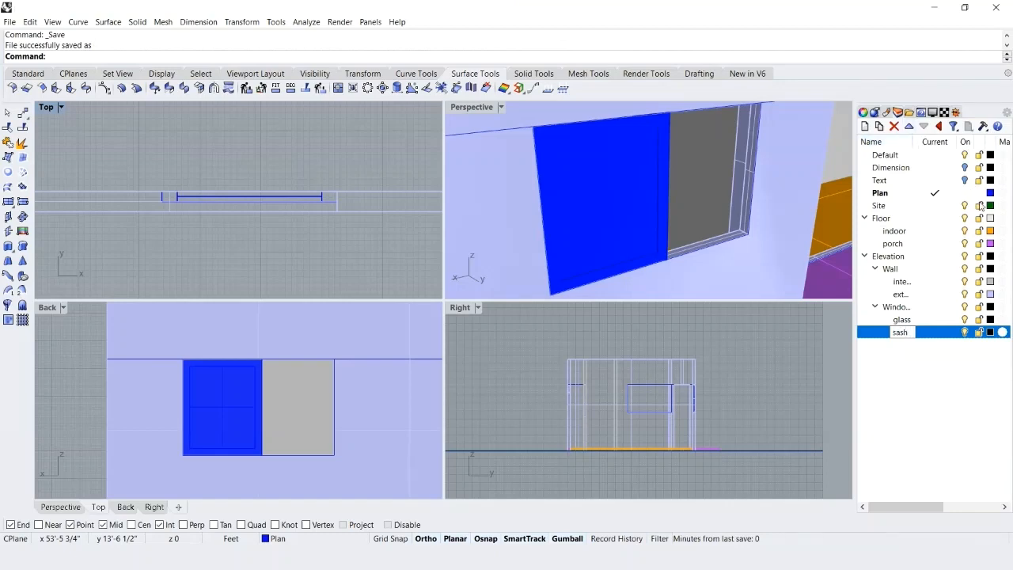
key("Return")
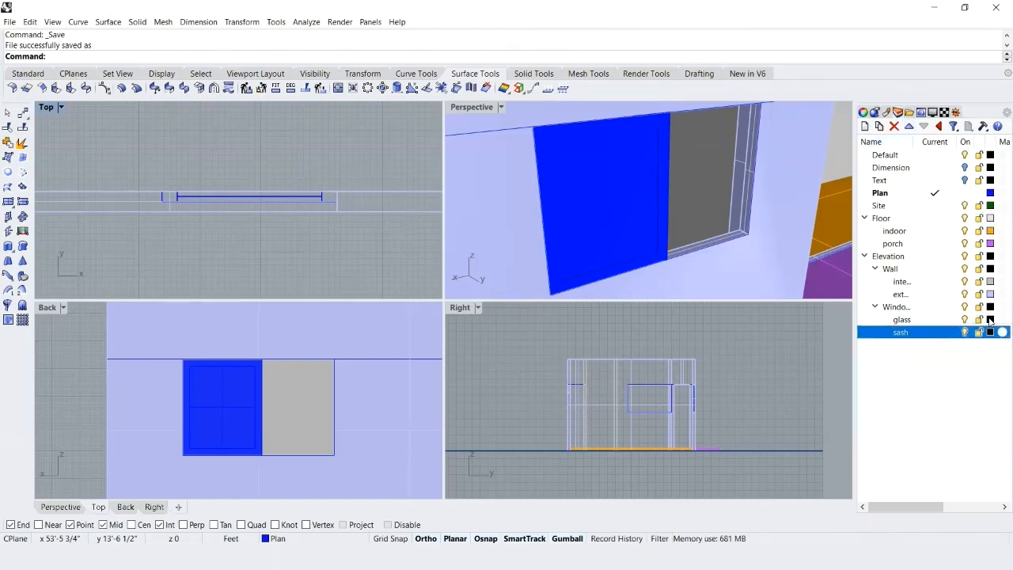
Set the glass layer's color to the light Magenta shade, RGB 255, 191, 255.
left_click(990, 320)
scroll(410, 243, "down", 5)
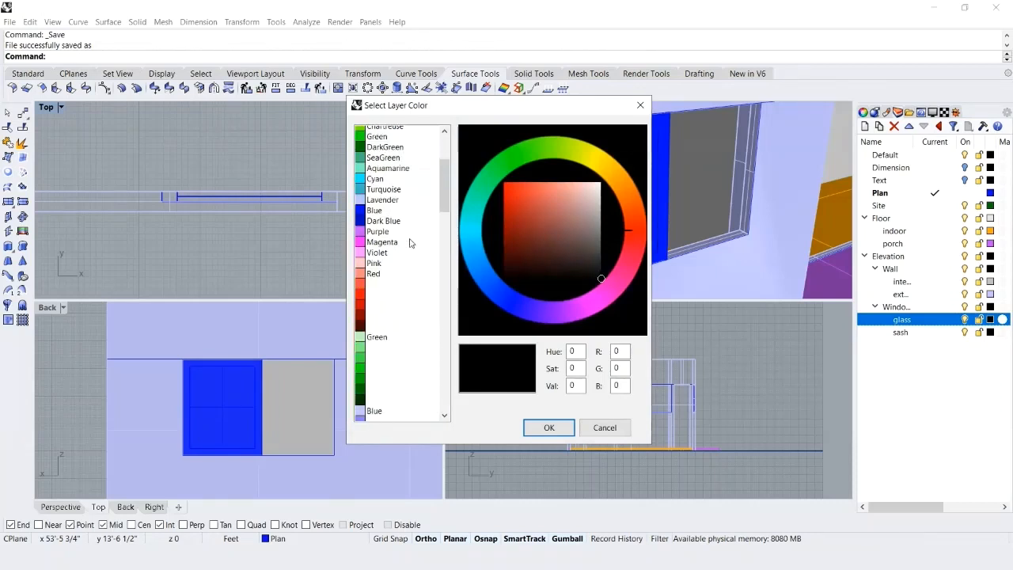
scroll(410, 243, "down", 6)
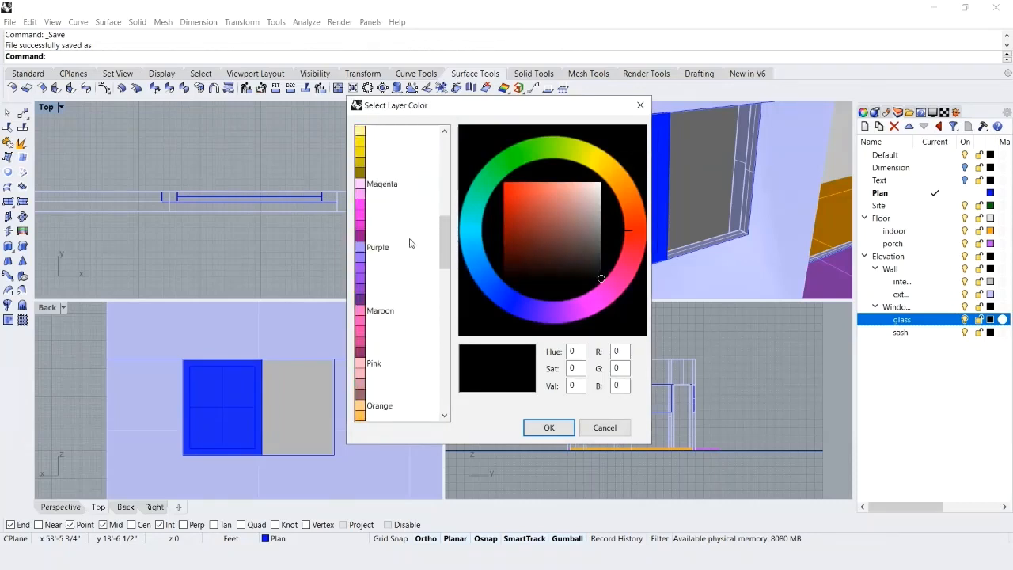
scroll(410, 243, "up", 1)
left_click(384, 220)
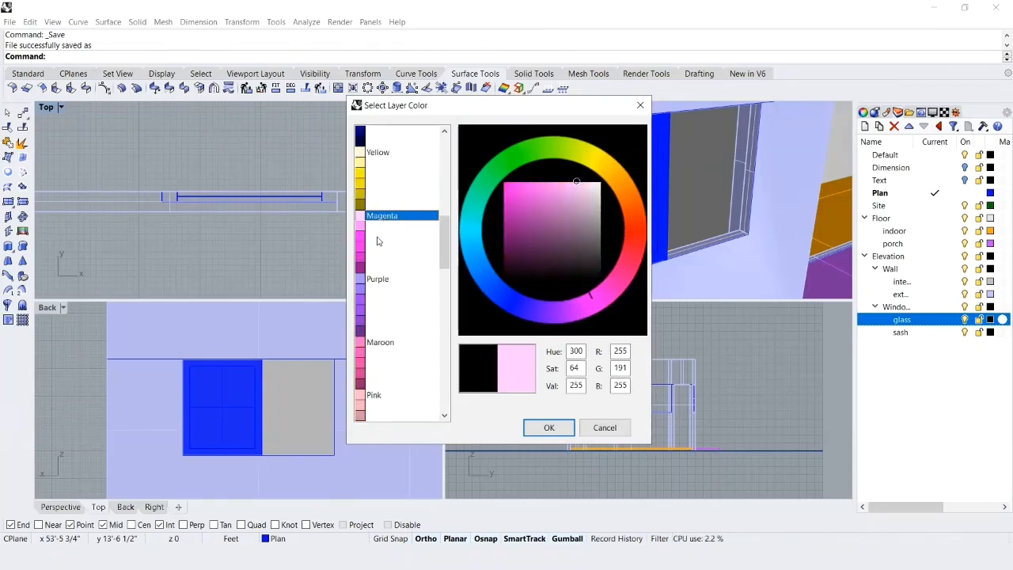
left_click(547, 427)
Set the sash layer's color to bright magenta, RGB 255, 0, 255.
left_click(991, 331)
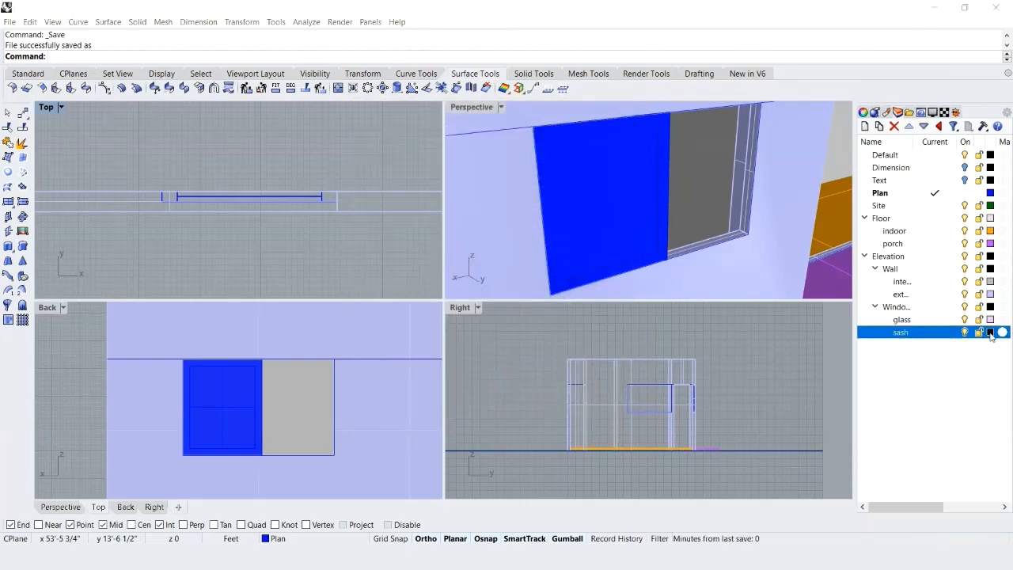
scroll(441, 204, "down", 2)
scroll(441, 206, "down", 5)
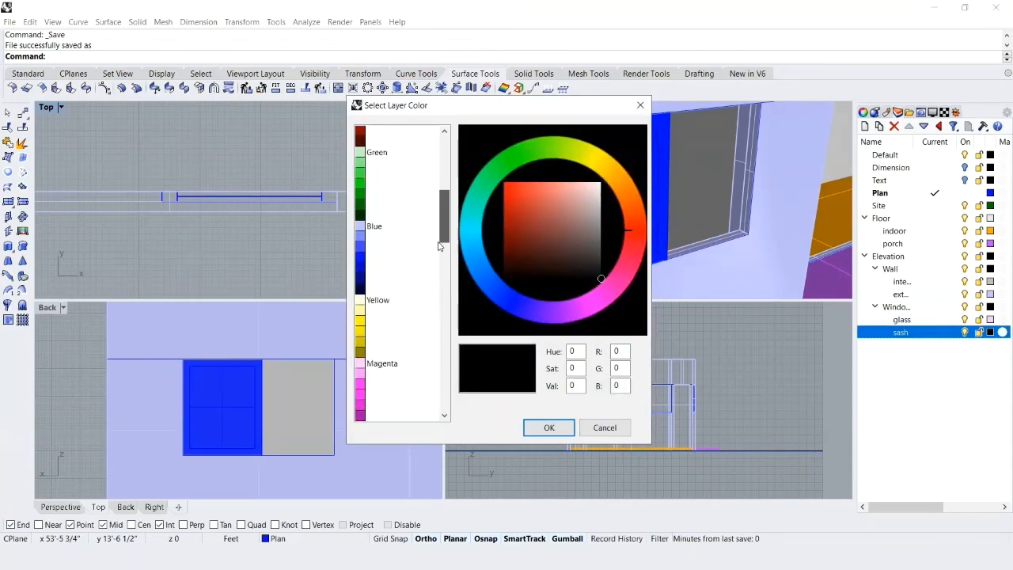
left_click(360, 220)
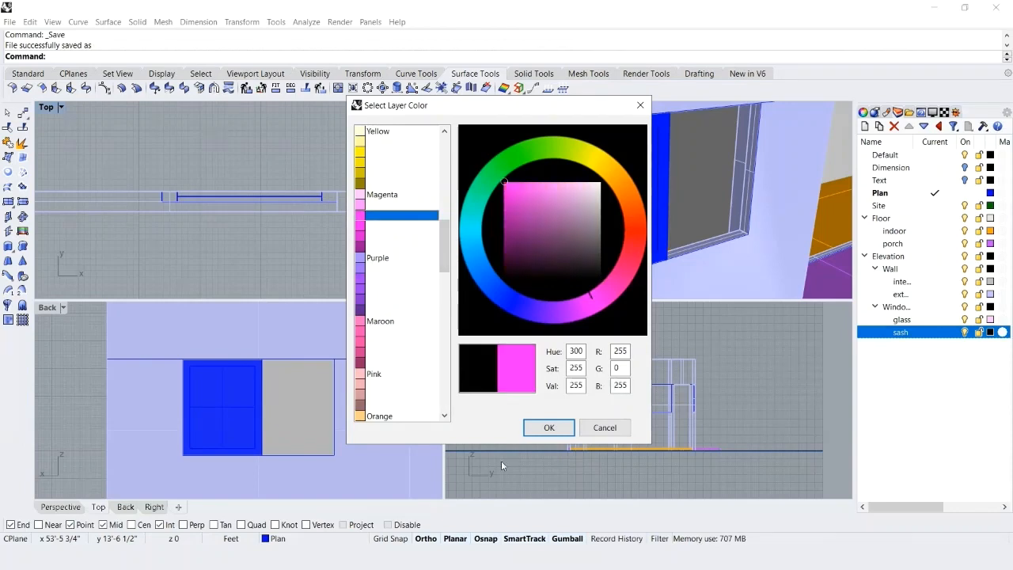
left_click(548, 427)
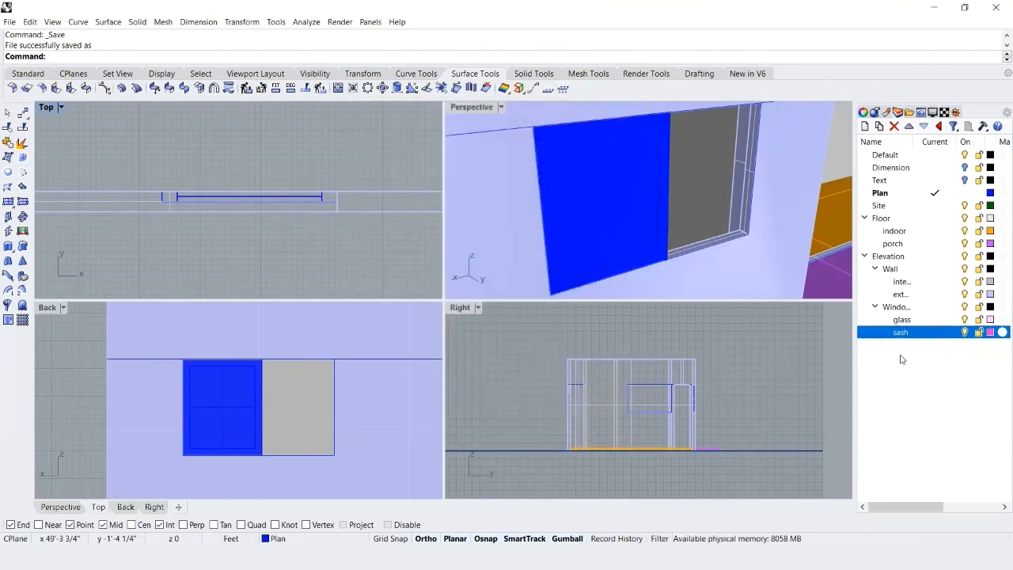
Move the window pane surface to the glass layer and clear the selection.
left_click(599, 199)
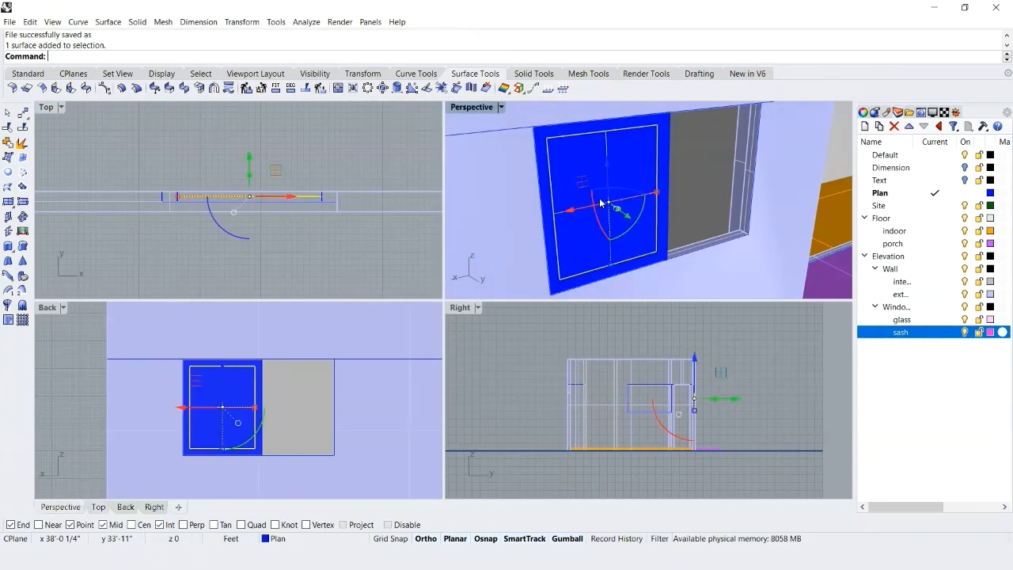
right_click(899, 320)
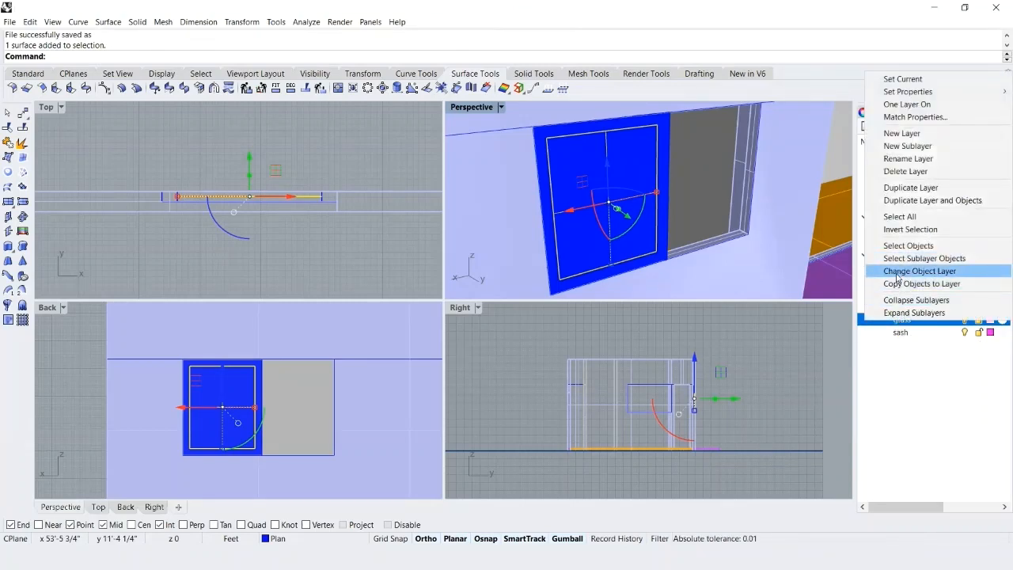
left_click(898, 273)
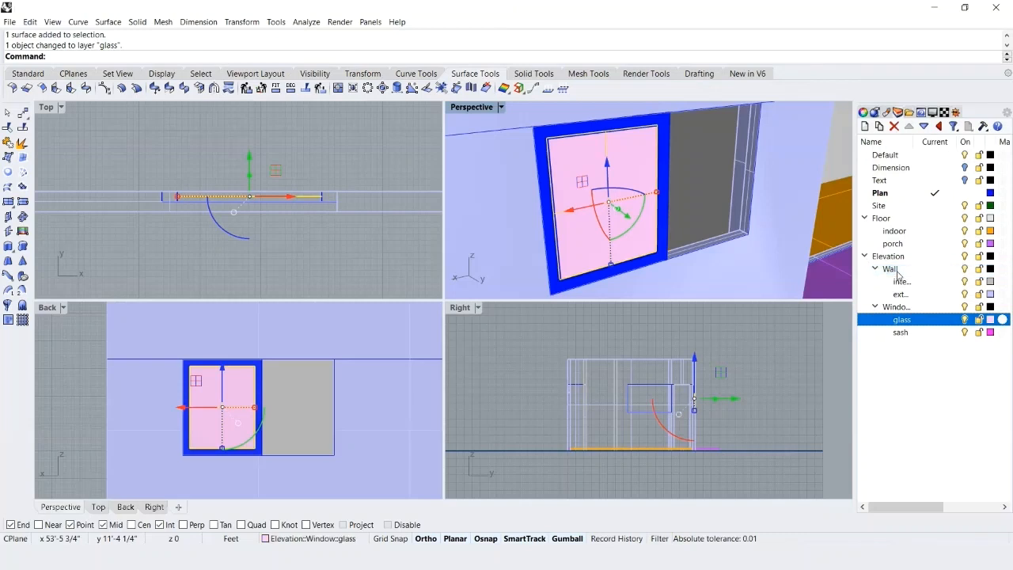
left_click(767, 446)
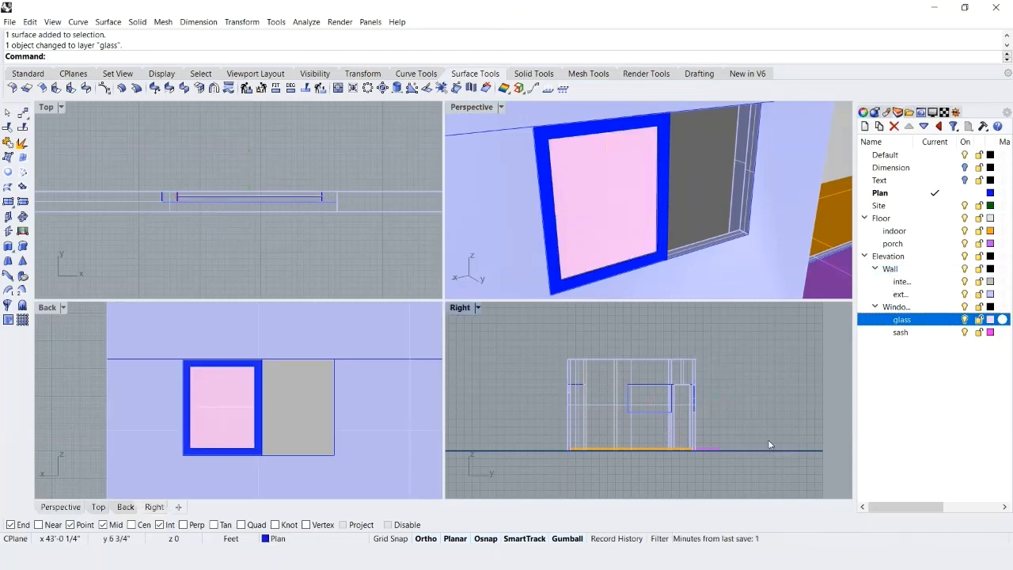
Move the window frame extrusion to the sash layer, clear the selection and save the file.
left_click(568, 290)
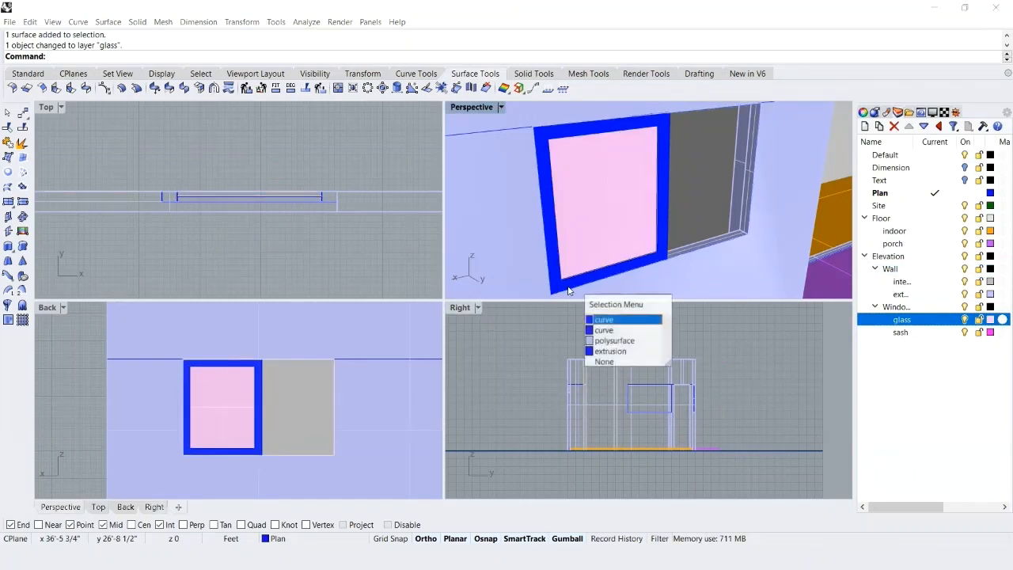
left_click(614, 356)
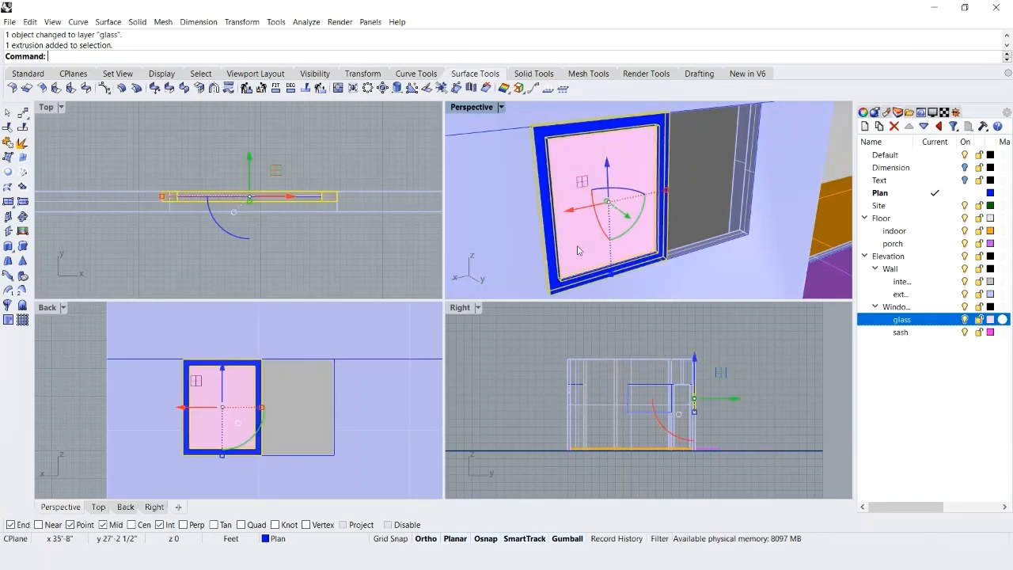
right_click(900, 333)
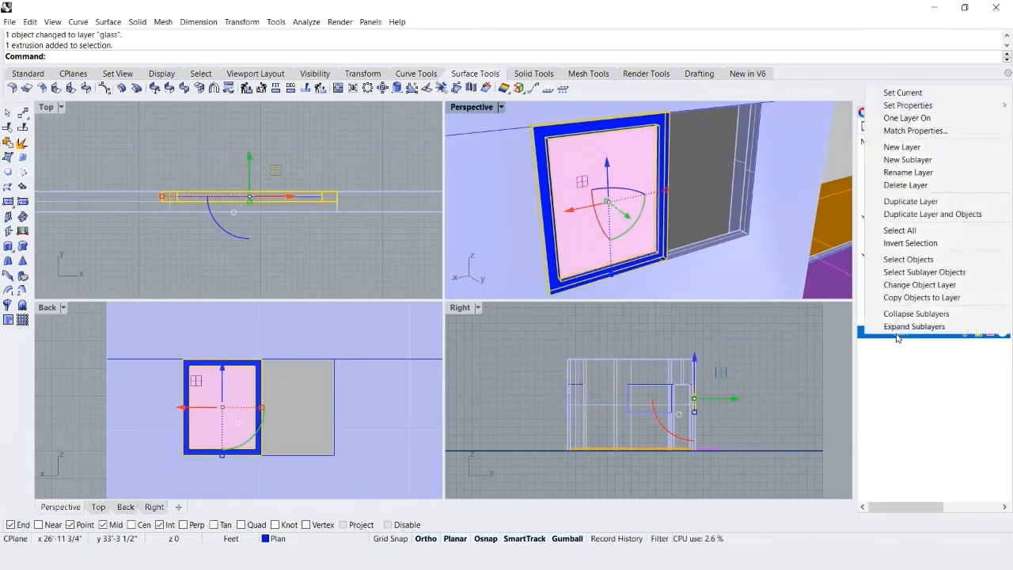
left_click(897, 285)
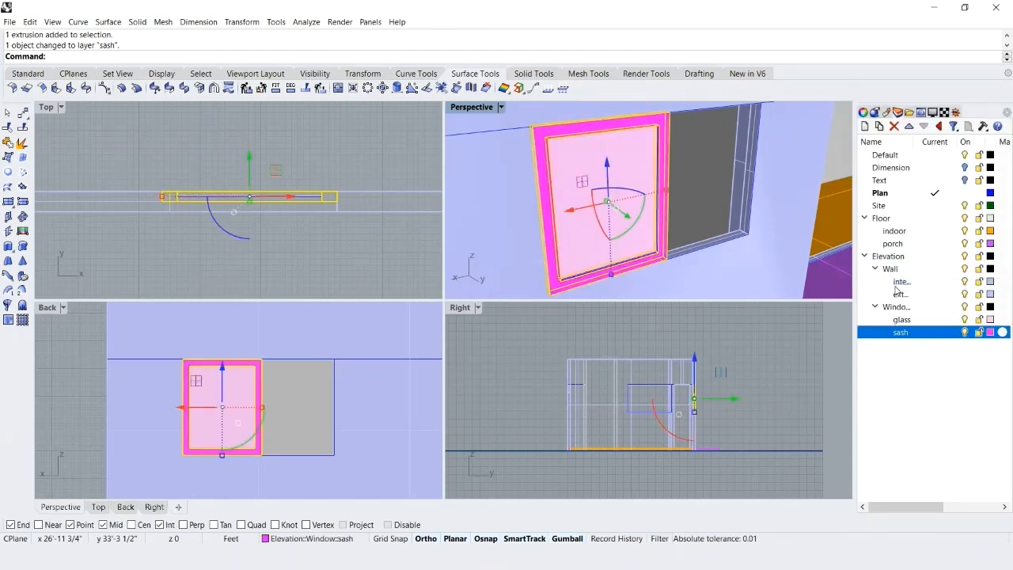
left_click(774, 358)
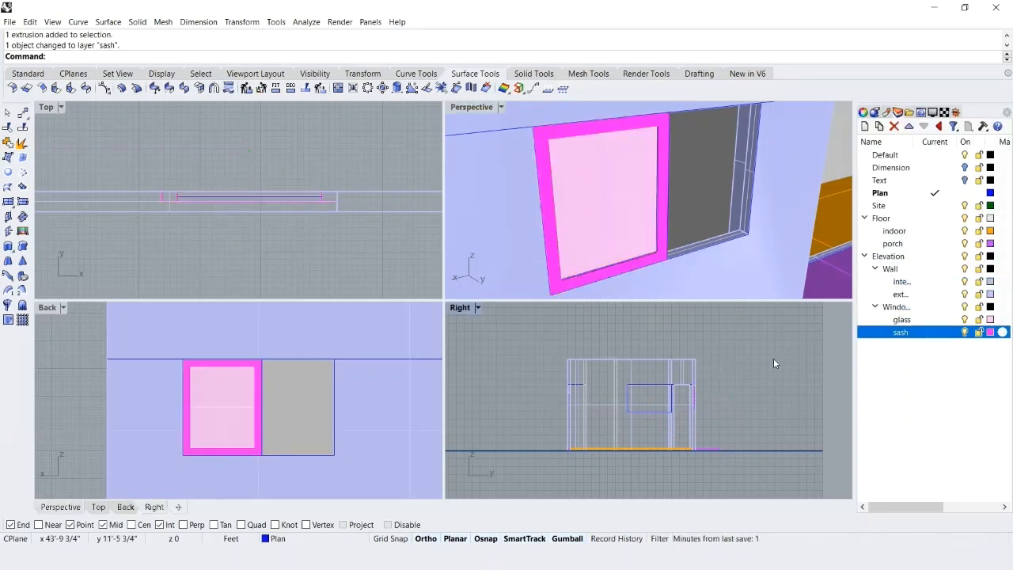
key("ctrl+s")
Copy the window's glass and sash from the frame's lower outer corner to the depth midpoint at the opening's opposite lower corner, and save.
left_click(889, 307)
right_click(889, 307)
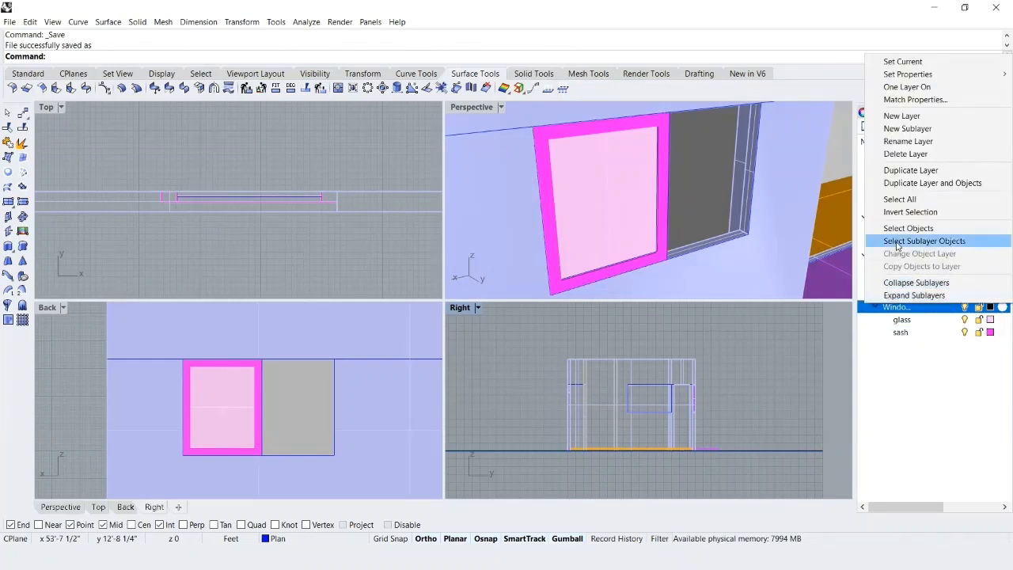
left_click(897, 241)
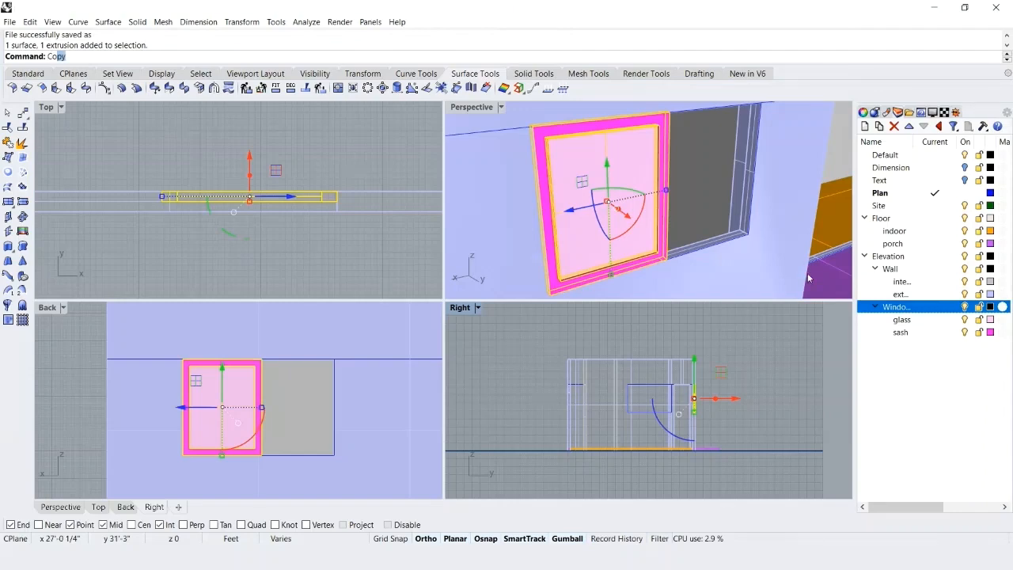
key("Return")
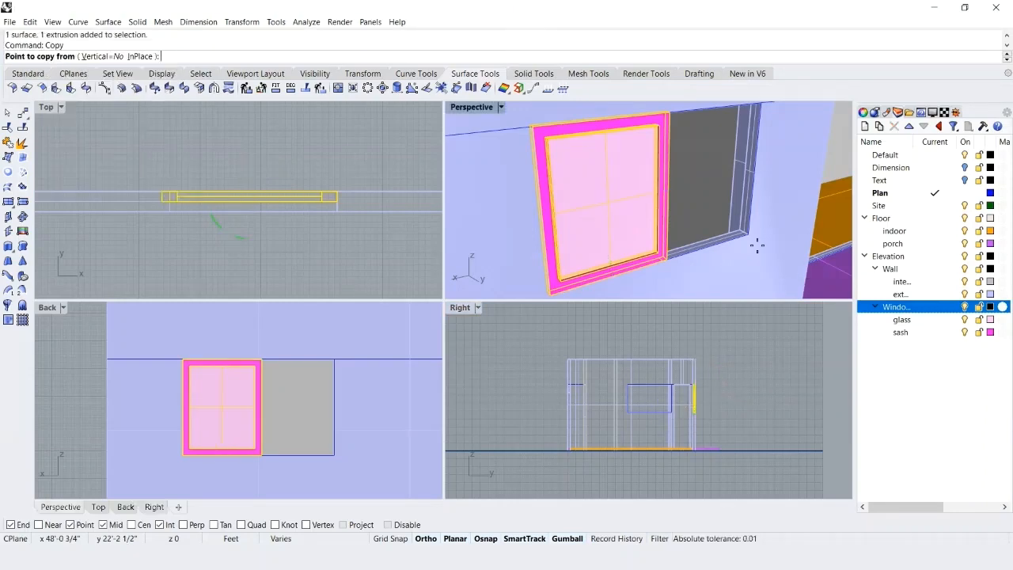
scroll(681, 257, "up", 4)
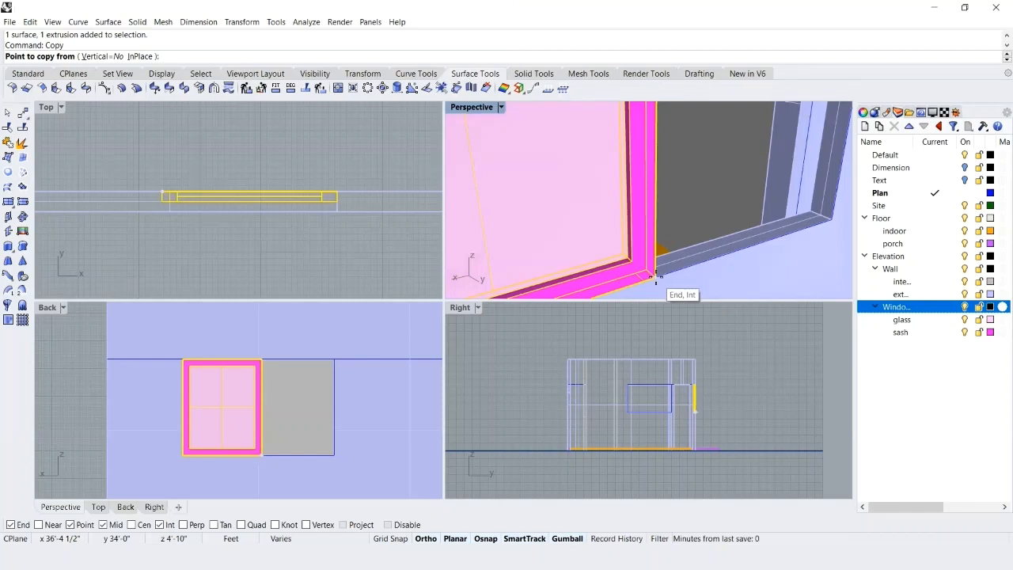
left_click(656, 275)
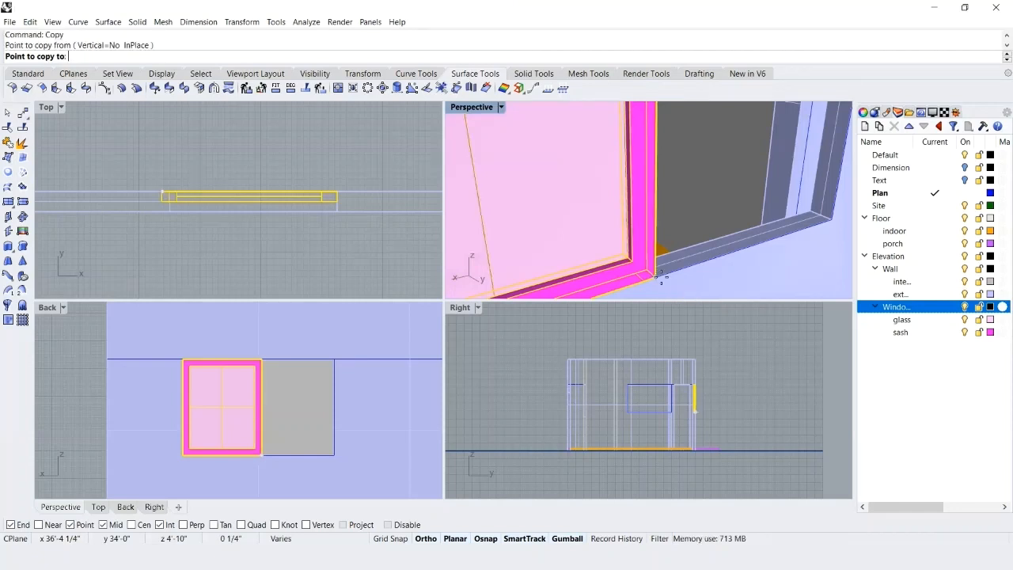
left_click(822, 215)
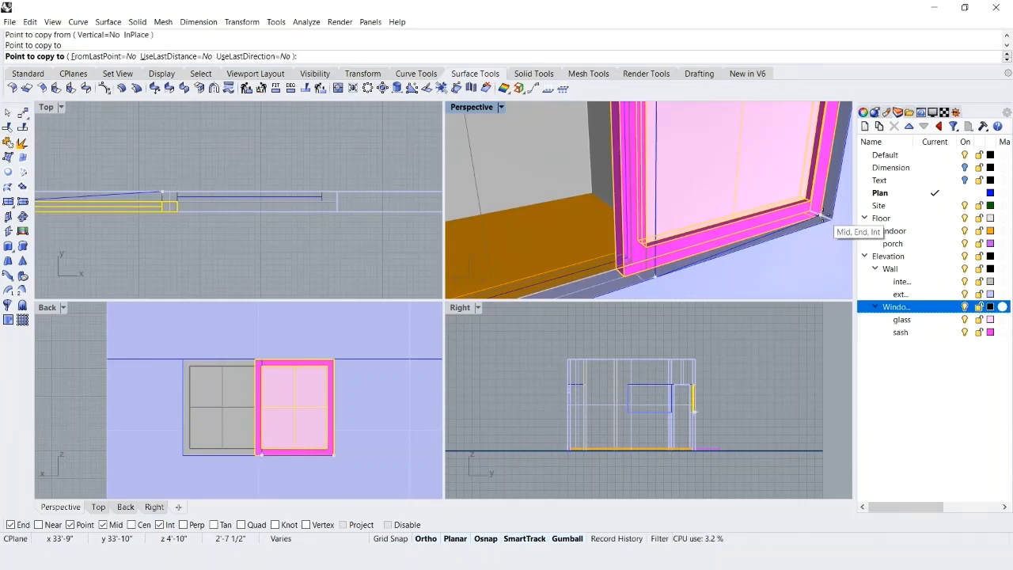
key("Return")
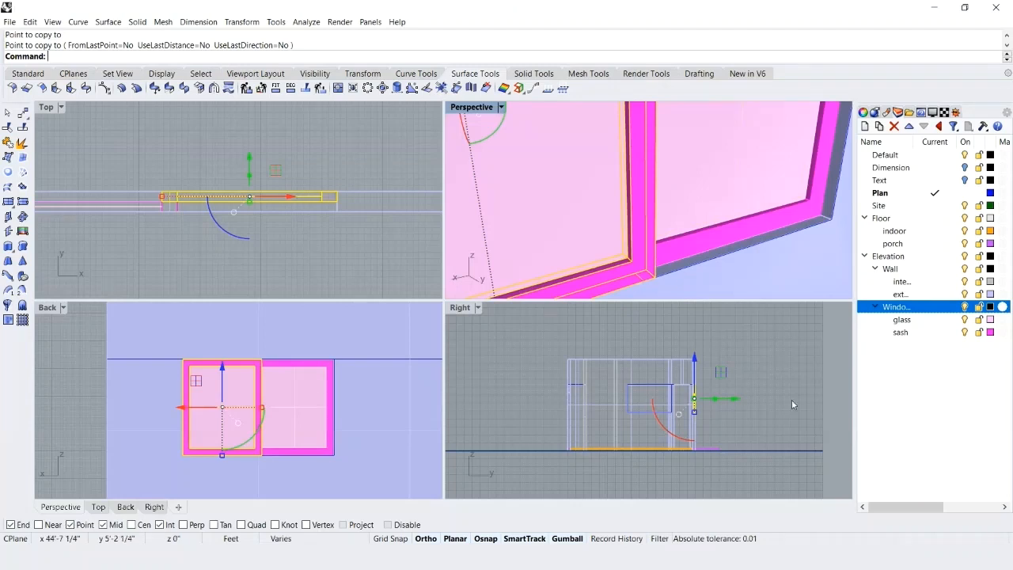
left_click(793, 403)
scroll(733, 267, "down", 9)
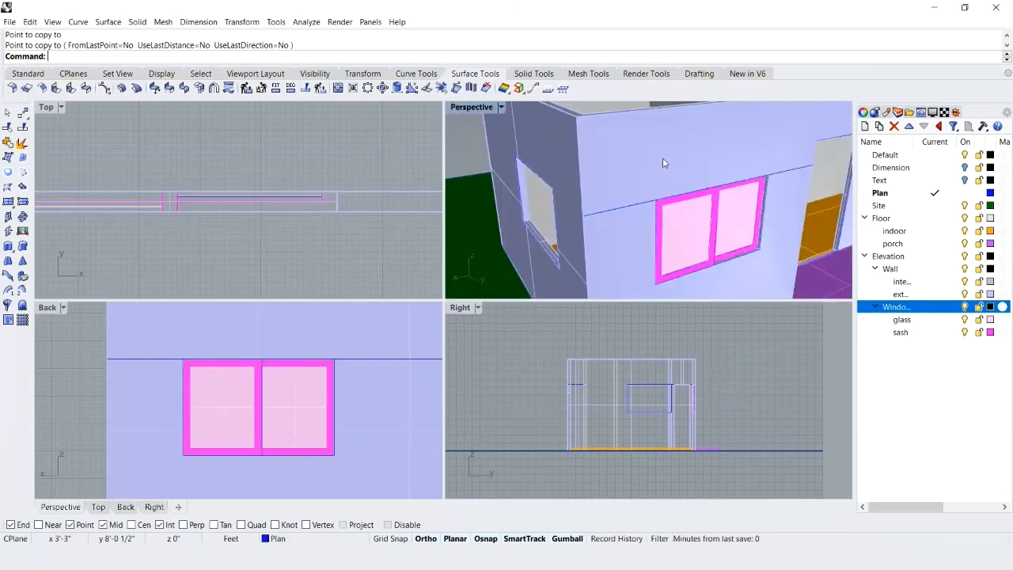
key("ctrl+s")
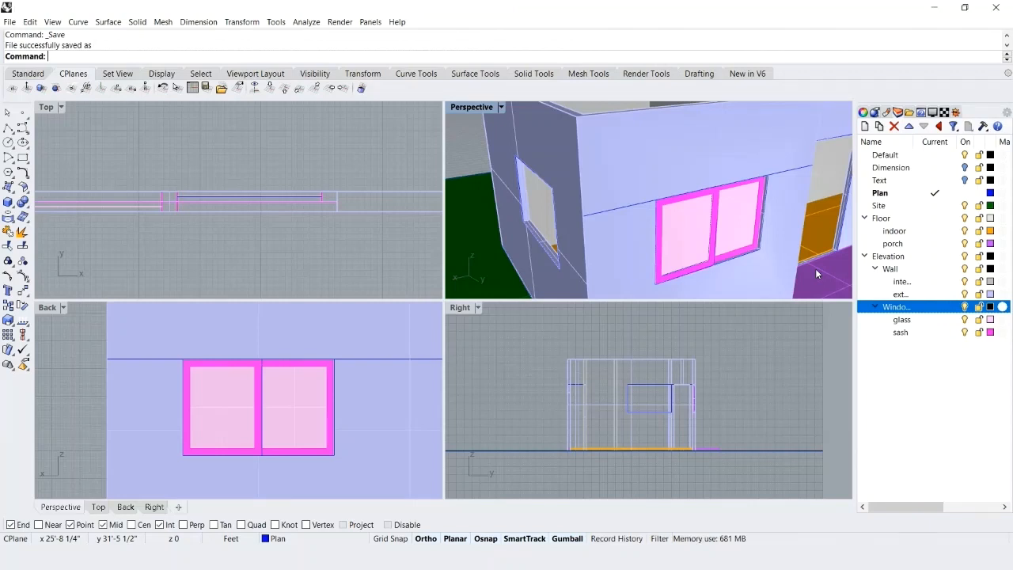
Move the window opening's outline curve 2" inward from the wall's exterior face to the midpoint of the wall depth.
left_click(732, 265)
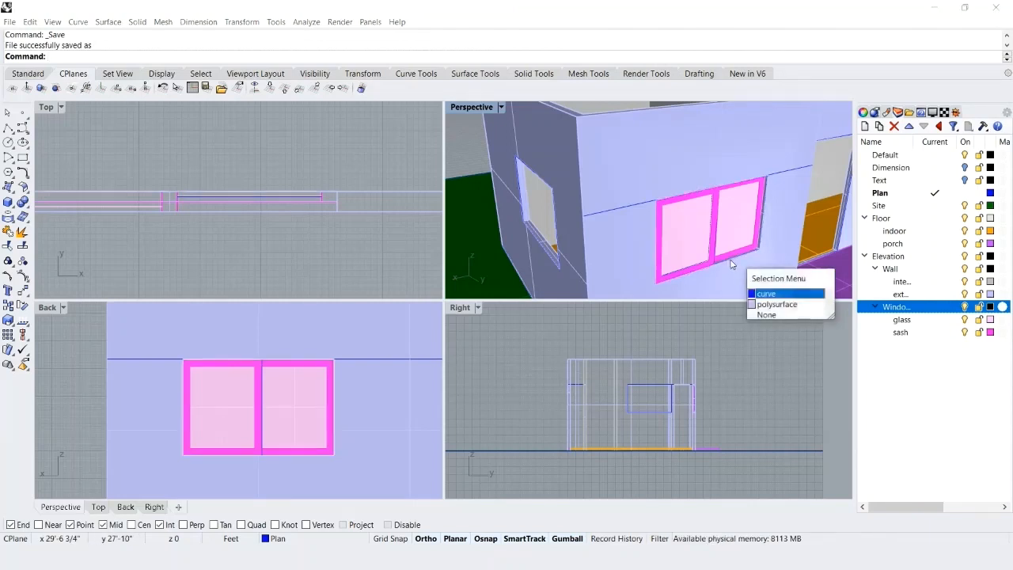
left_click(769, 296)
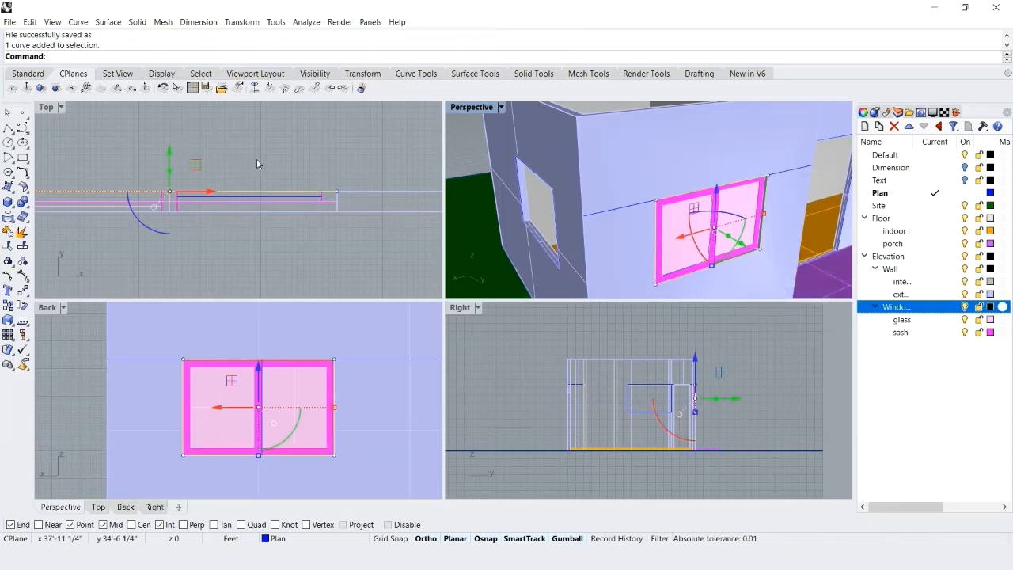
type("Move")
key("Return")
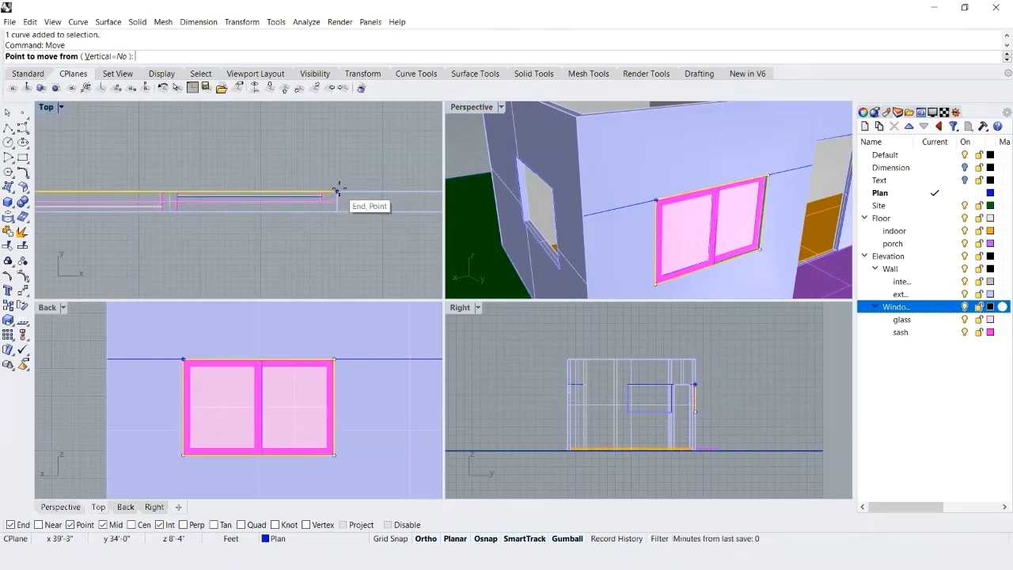
left_click(338, 192)
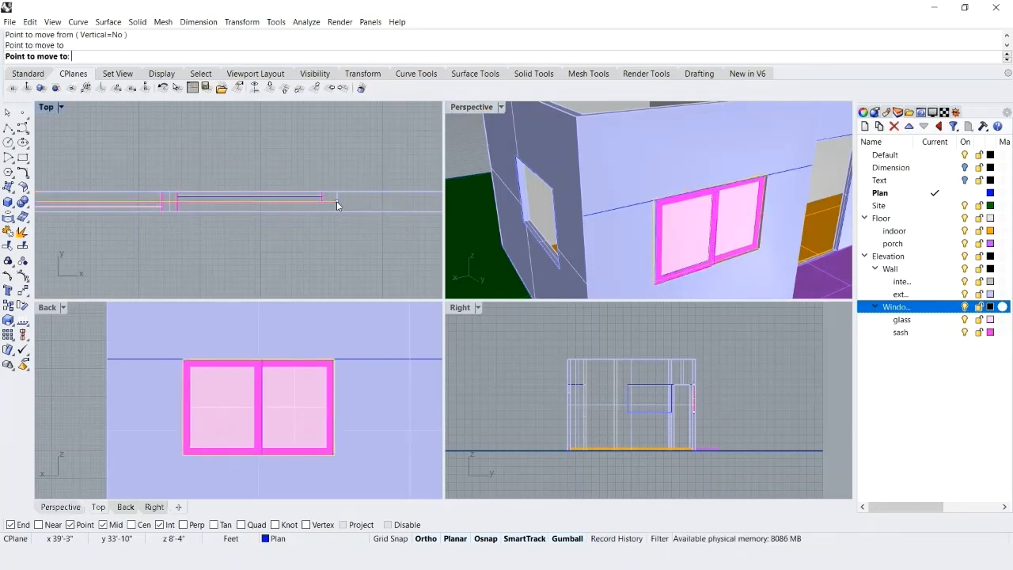
left_click(338, 201)
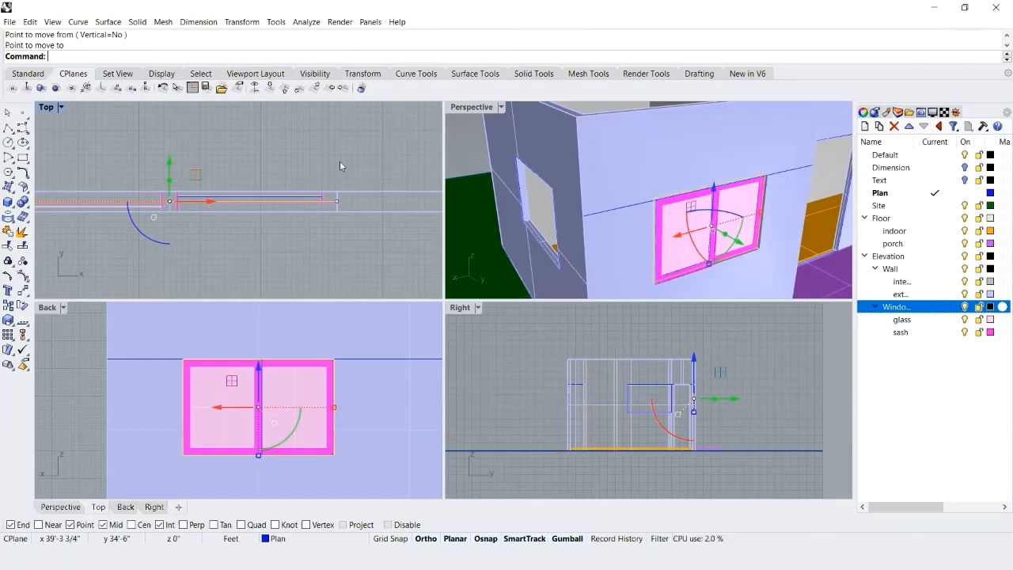
Offset the window outline curve 2" outward around the opening.
type("Offset")
key("Return")
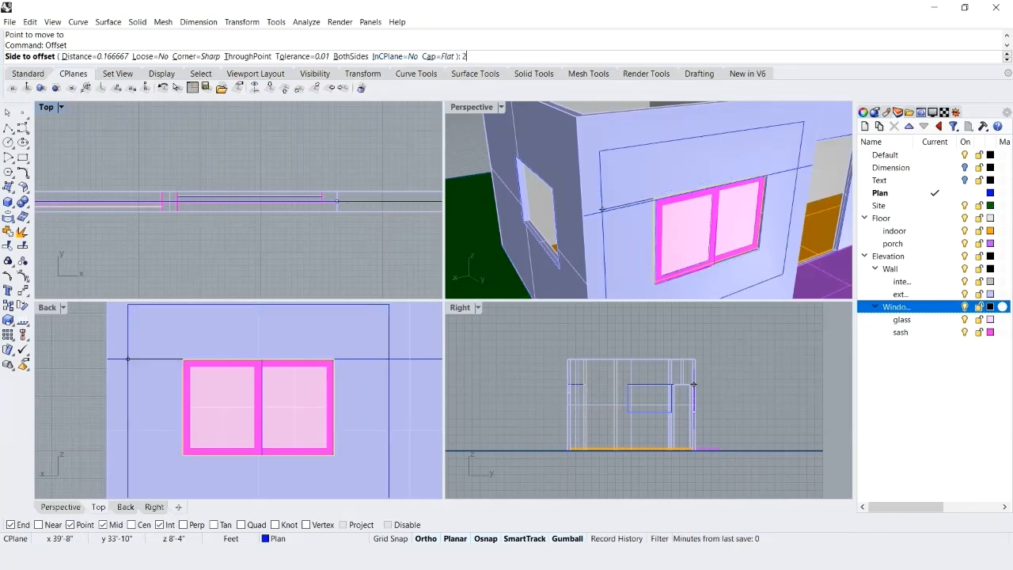
type("2\"")
key("Return")
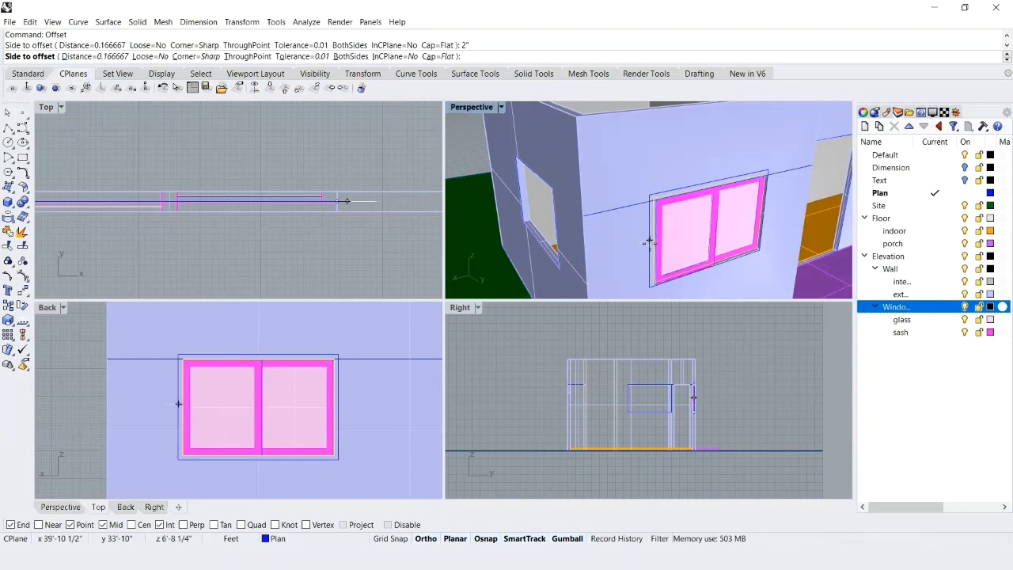
left_click(636, 189)
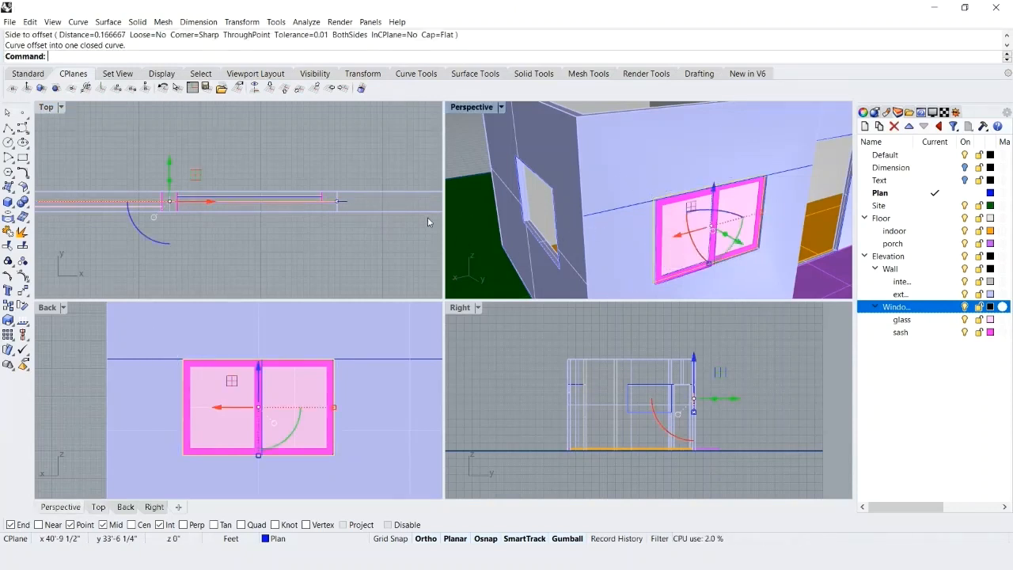
Extrude the original and offset outline curves together as a solid, 3.5" to both sides, and save the file.
left_click(344, 205)
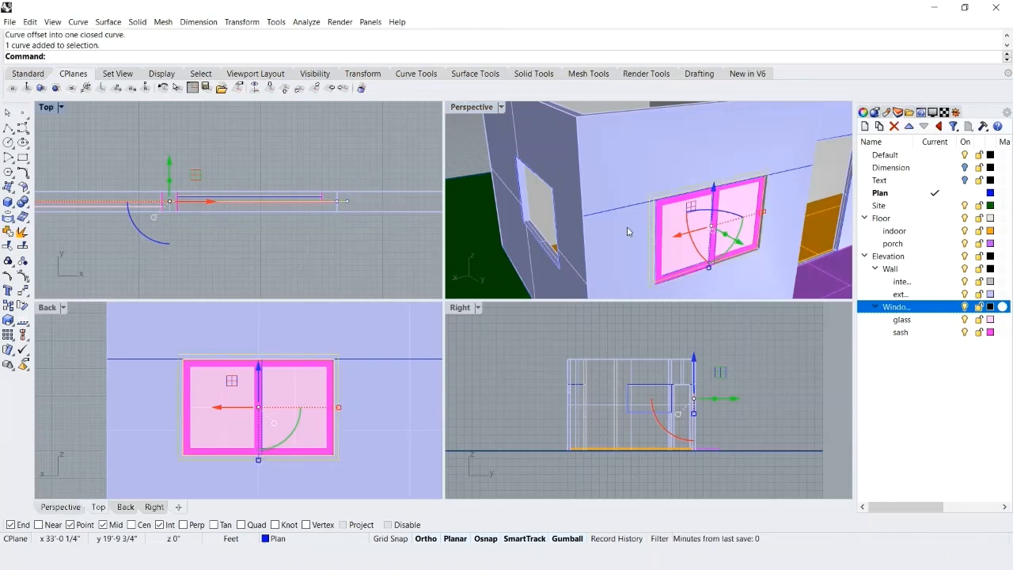
type("Ex")
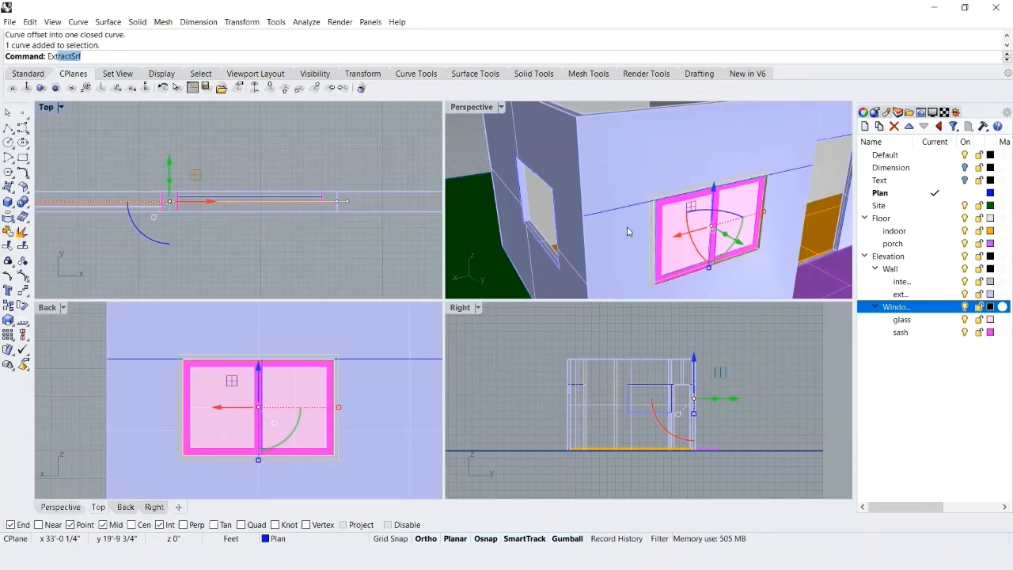
type("tru")
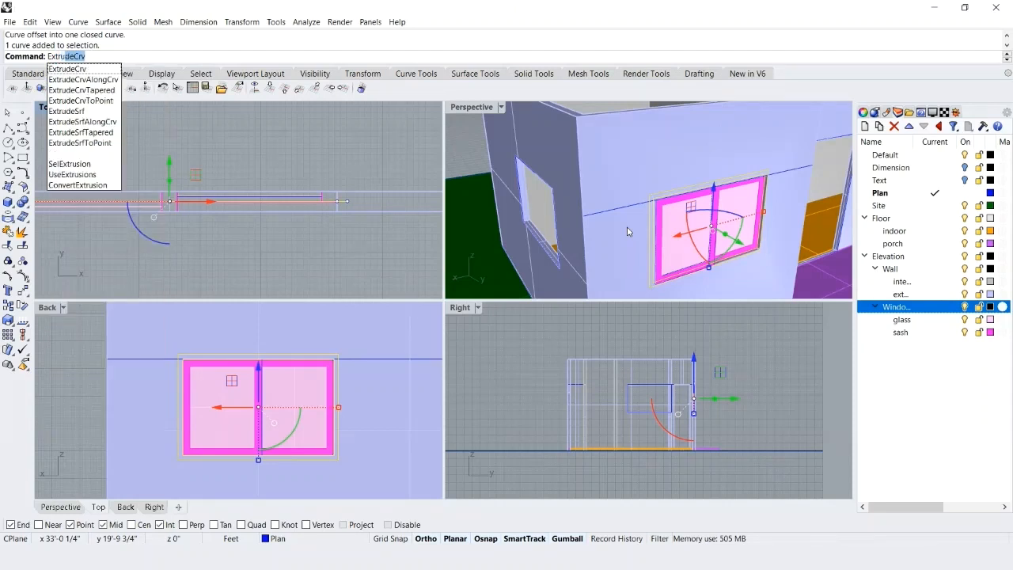
key("Return")
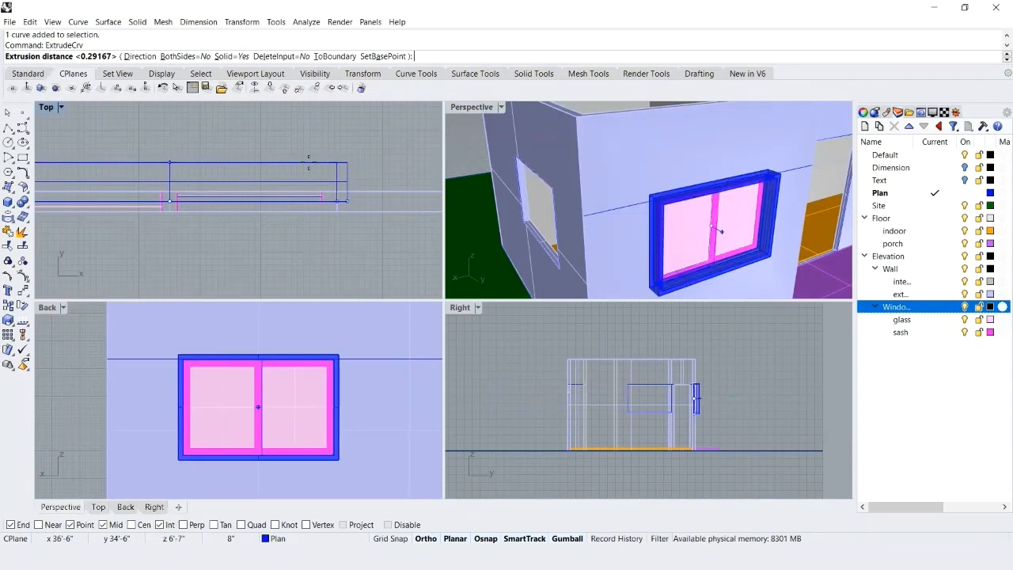
left_click(184, 56)
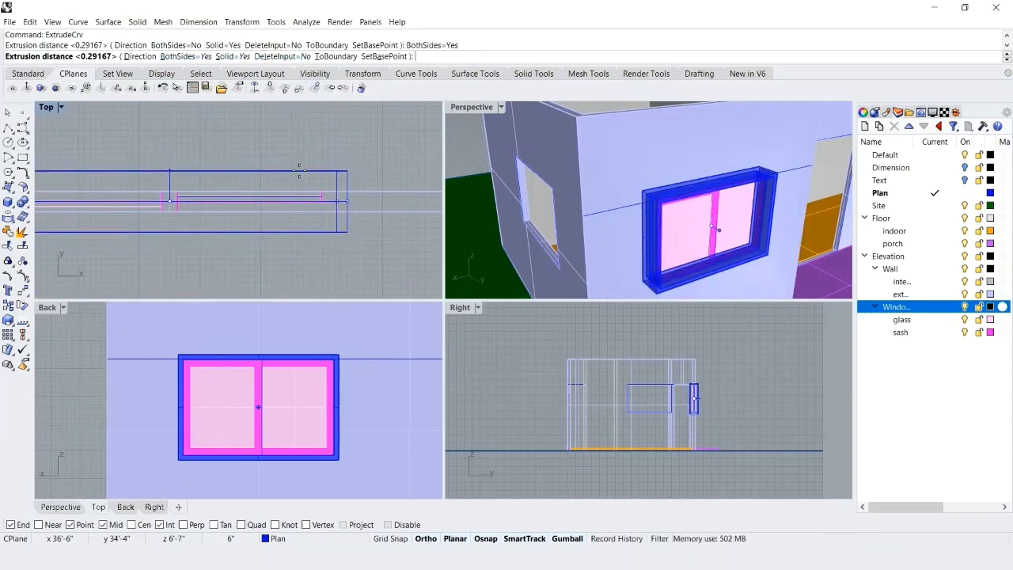
type("3.5\"")
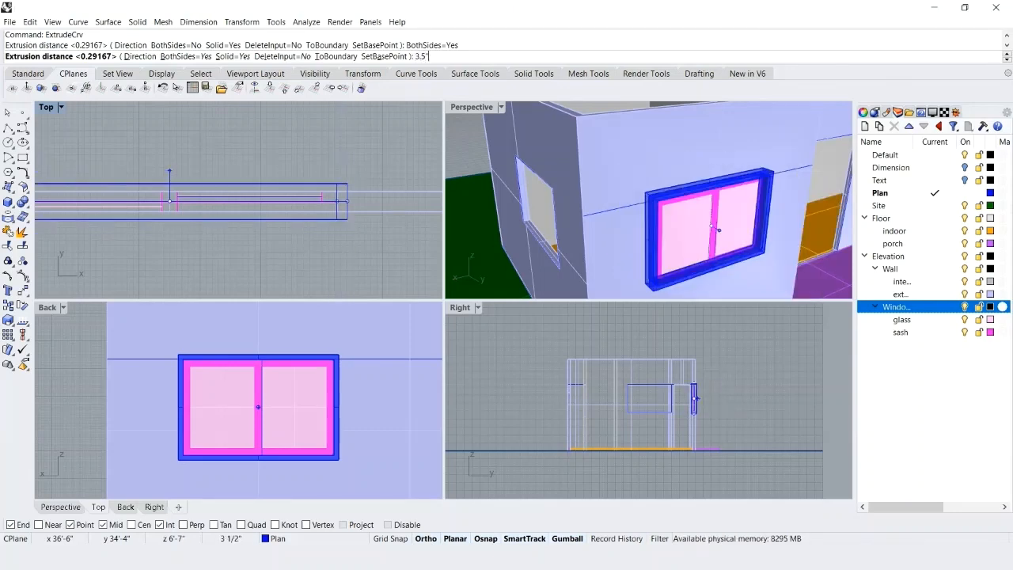
key("Return")
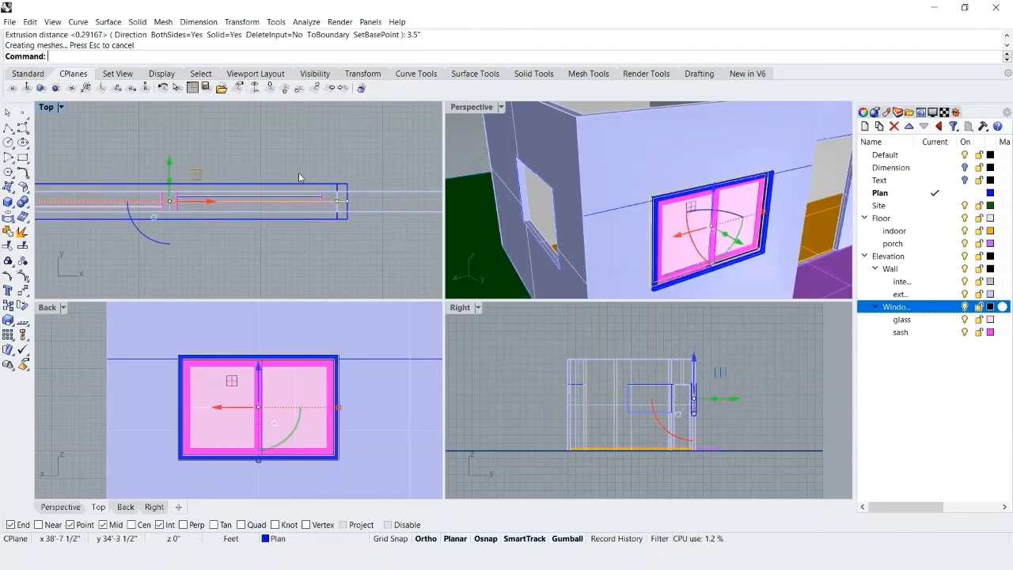
left_click(454, 151)
key("ctrl+s")
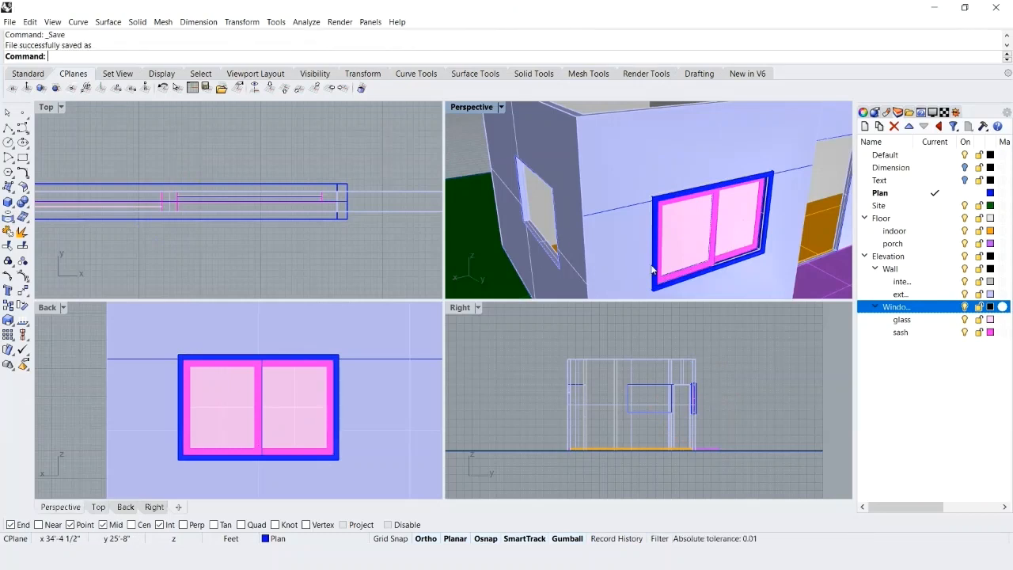
Add a sublayer named trim under the Window layer.
right_click(902, 308)
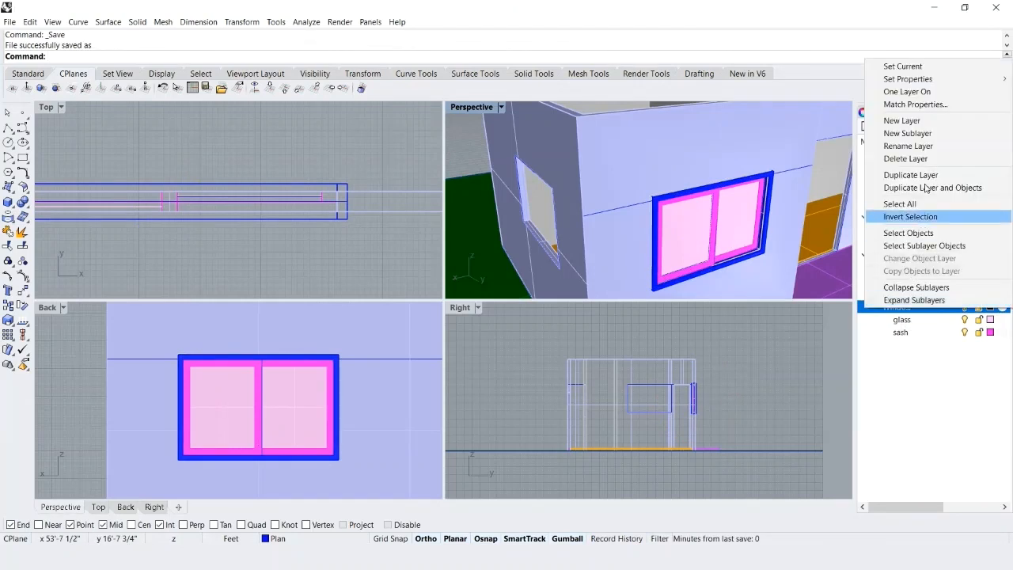
left_click(919, 136)
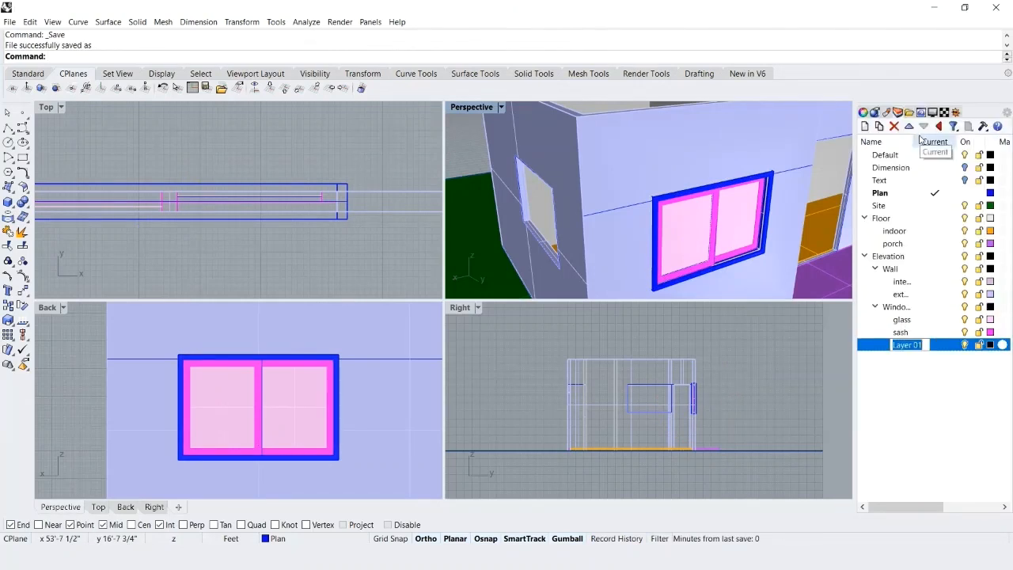
type("trim")
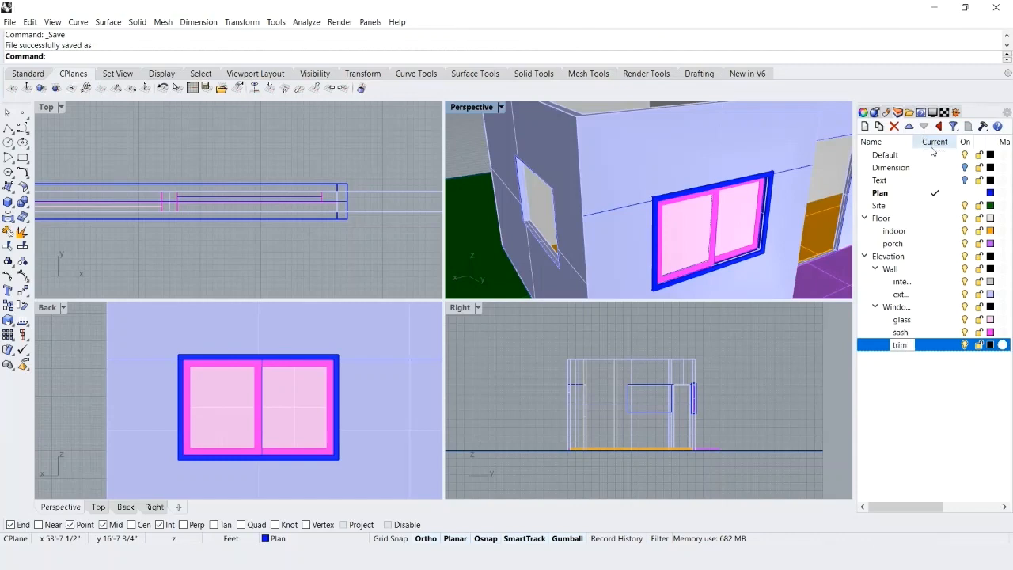
Set the trim layer's color to a dark magenta with RGB 205, 0, 205.
left_click(991, 344)
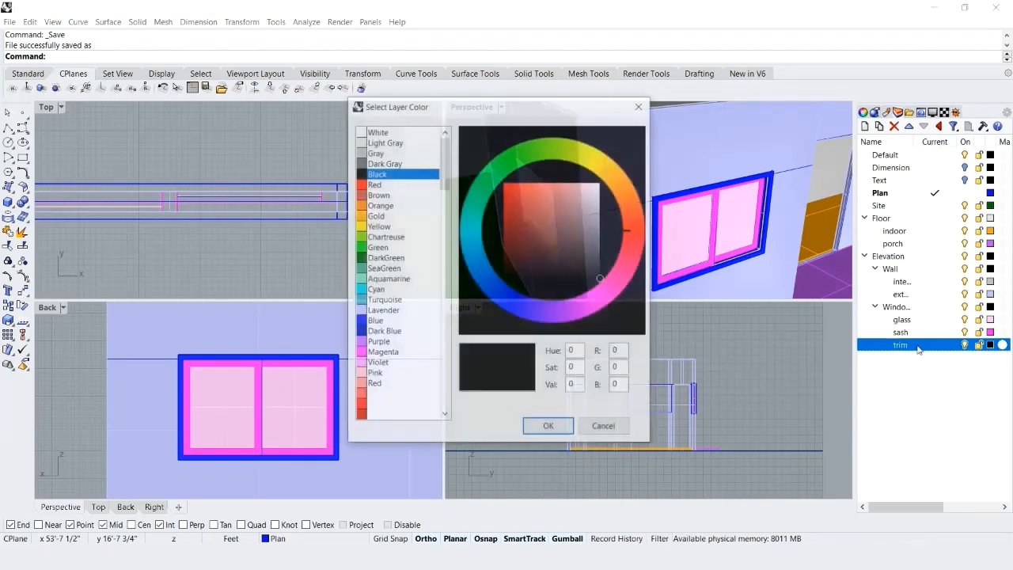
scroll(415, 301, "down", 1)
scroll(415, 301, "down", 8)
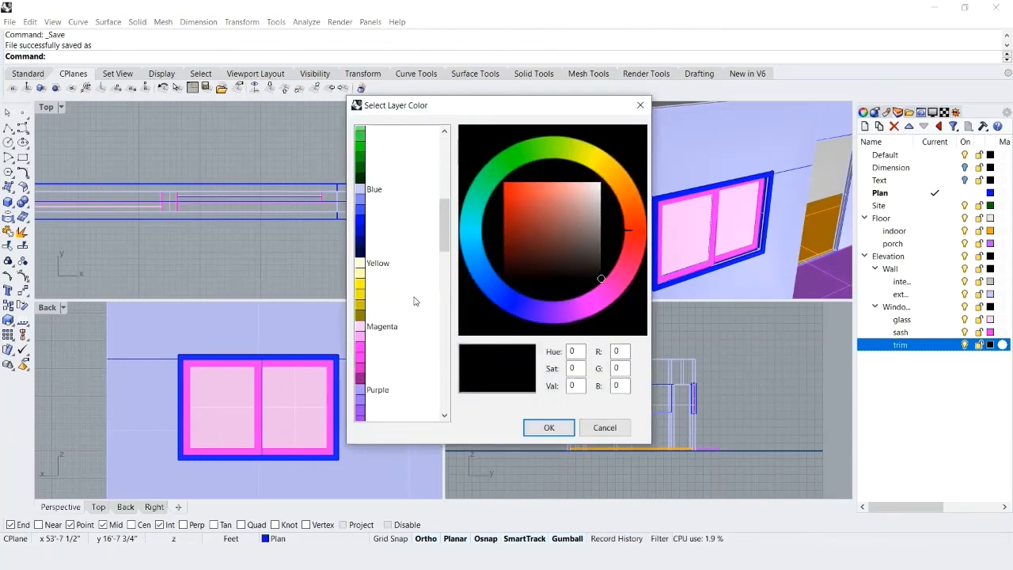
left_click(364, 356)
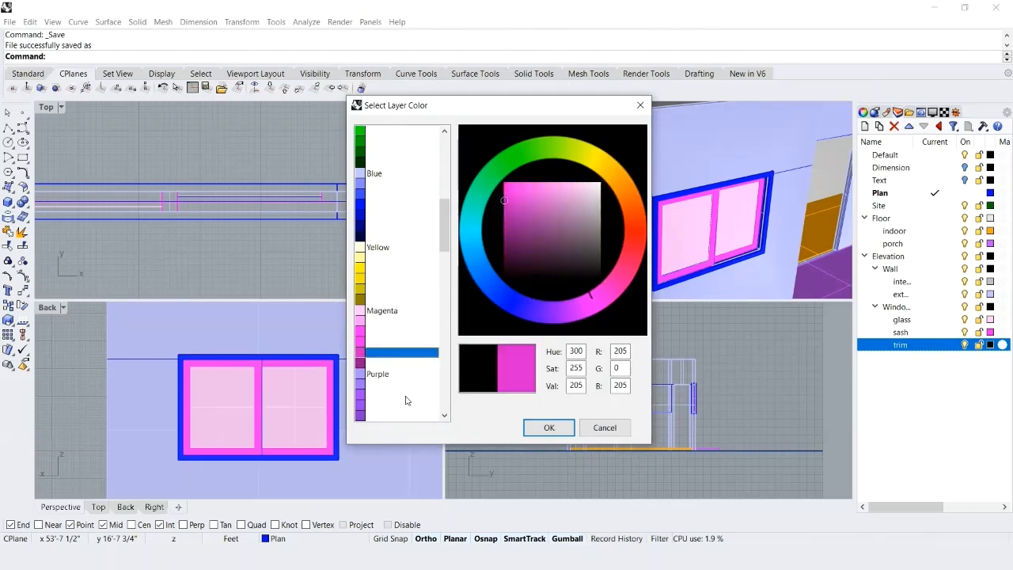
left_click(542, 428)
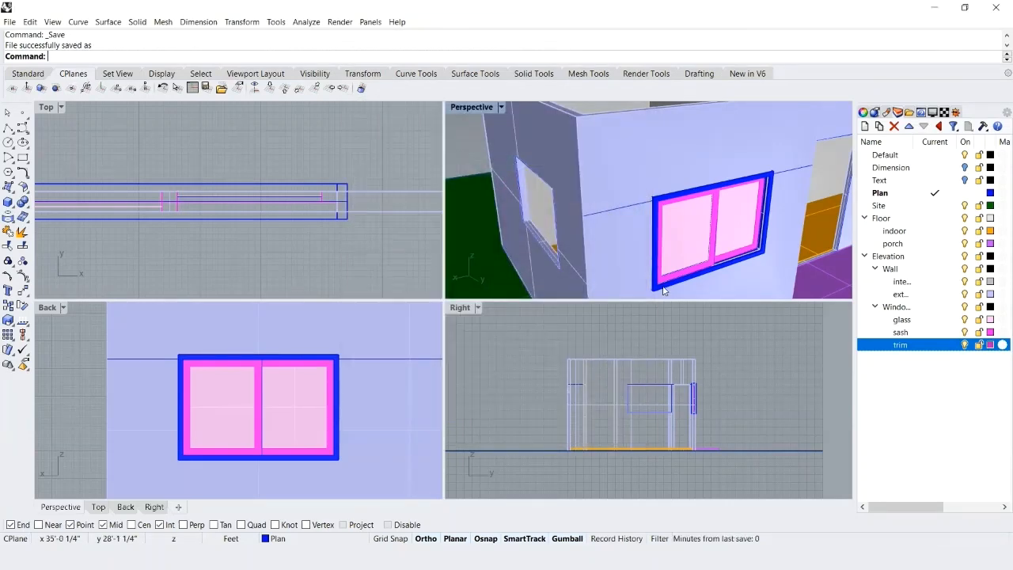
Assign the extruded frame around the front window to the trim layer and save the file.
left_click(663, 288)
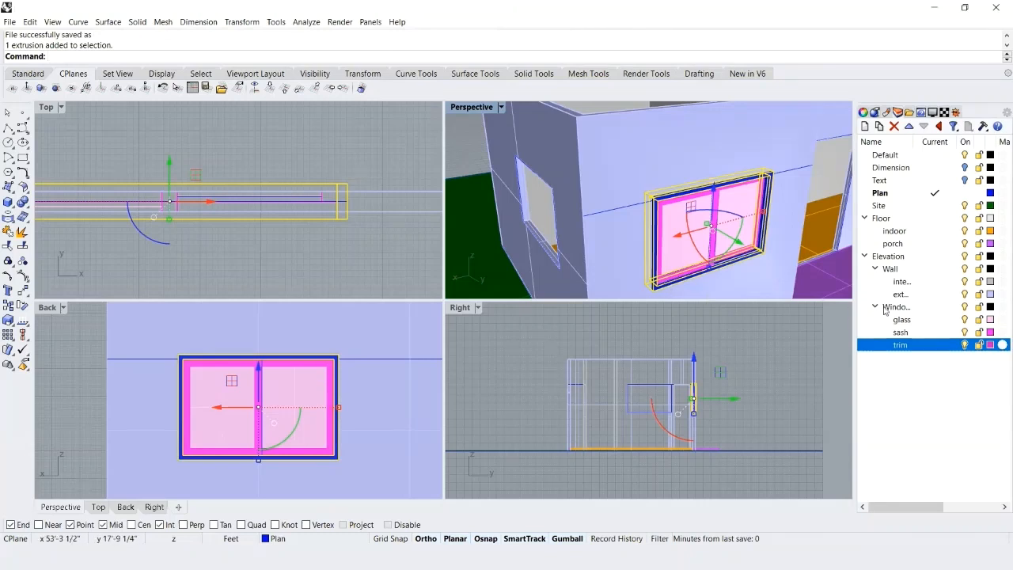
right_click(900, 345)
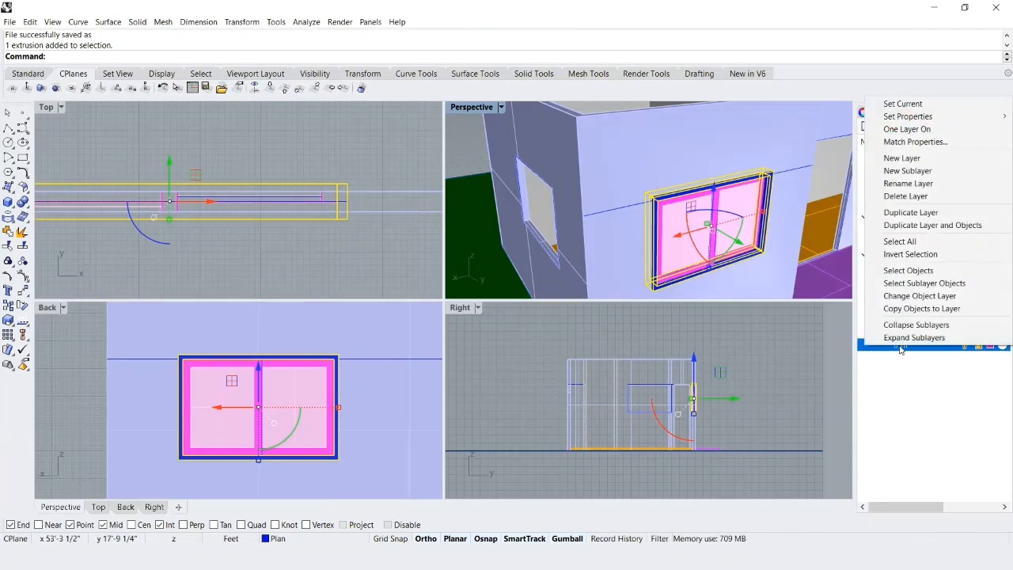
left_click(902, 297)
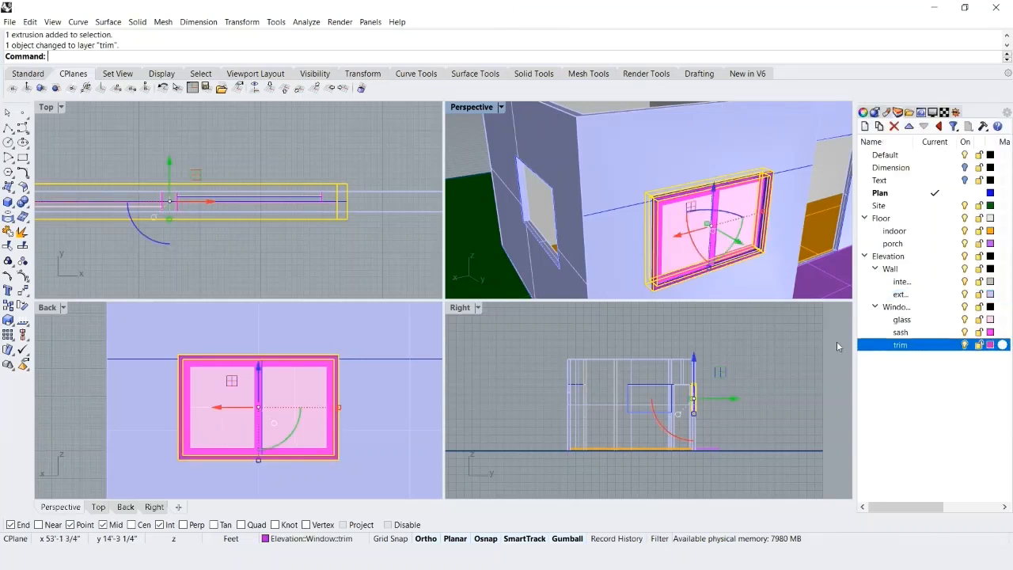
left_click(814, 351)
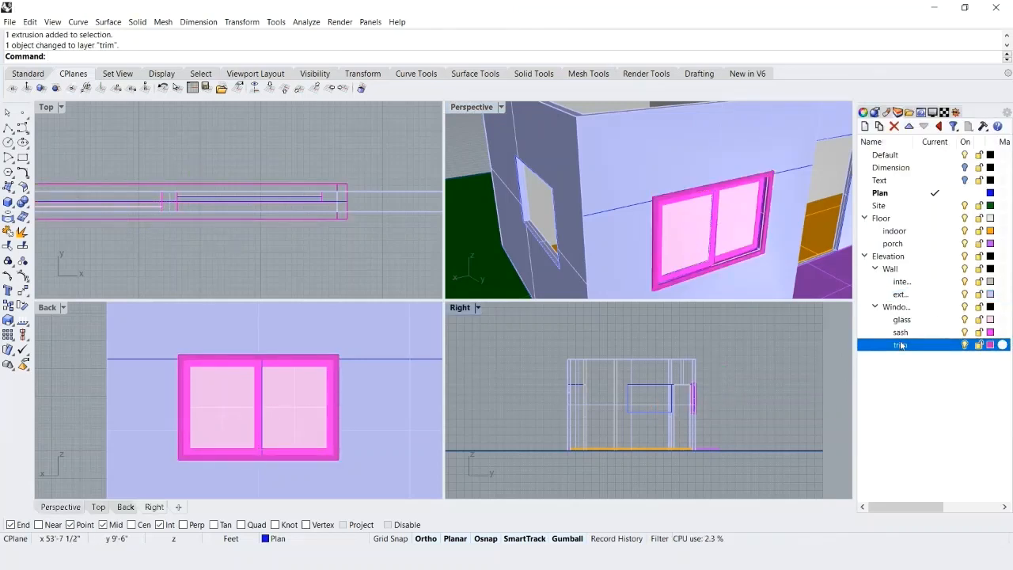
key("ctrl+s")
Copy all objects on the Window sublayers from the opening's lower corner to the matching corner of the other front wall opening, and save the file.
right_click(886, 309)
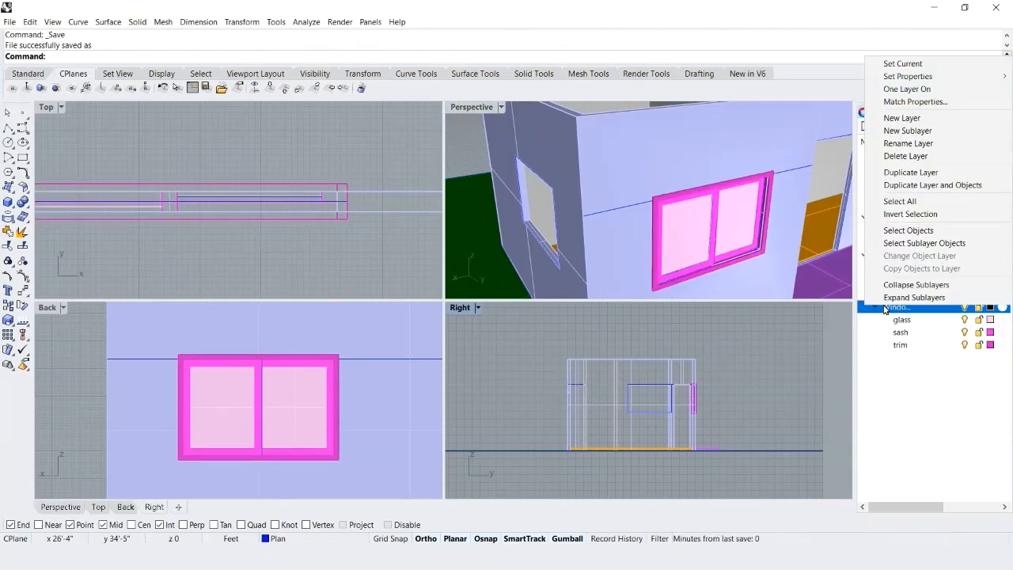
left_click(908, 243)
type("c")
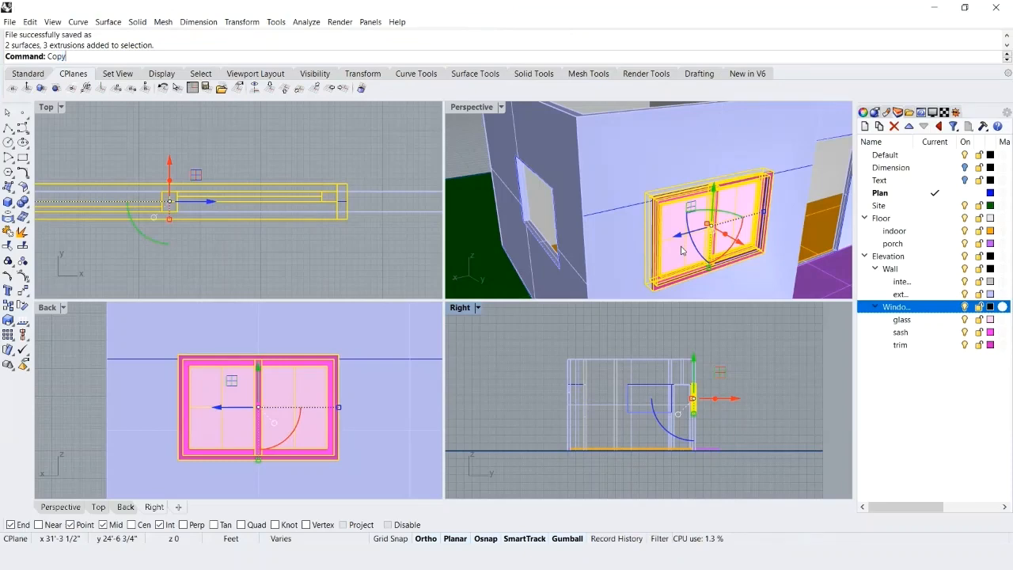
key("Return")
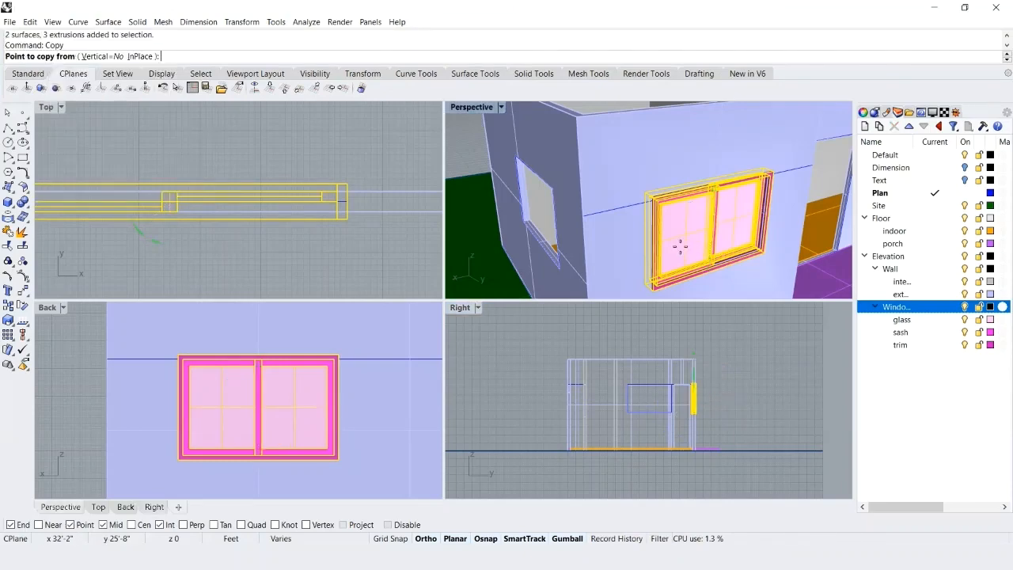
double_click(469, 111)
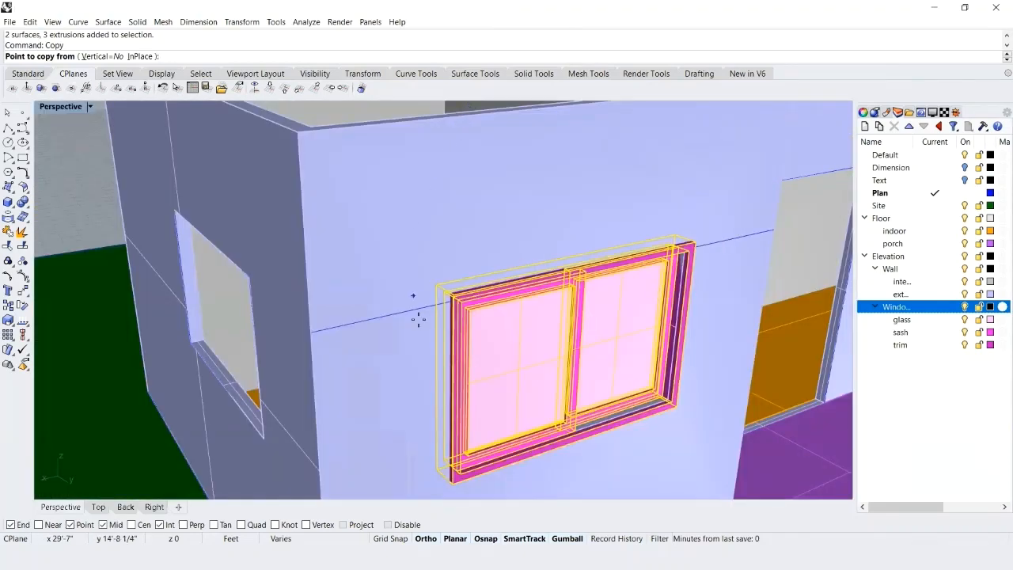
scroll(674, 411, "up", 6)
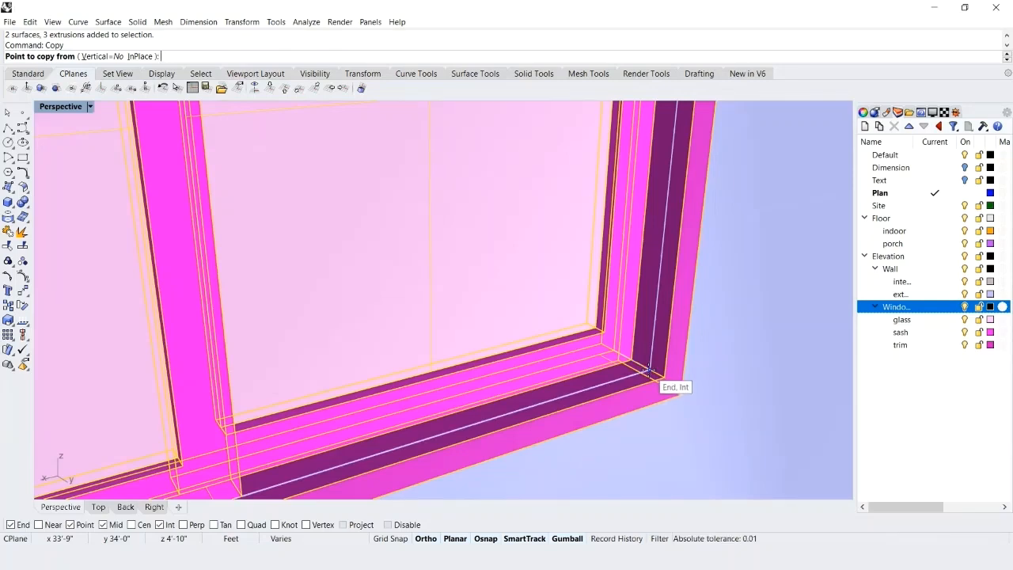
left_click(648, 369)
scroll(629, 376, "down", 10)
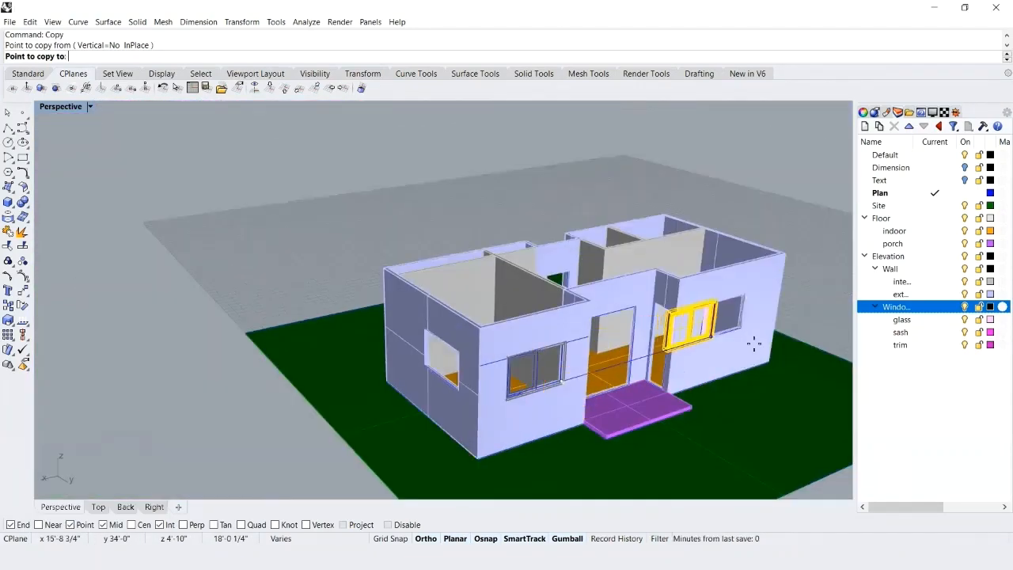
scroll(752, 333, "up", 10)
scroll(722, 319, "up", 5)
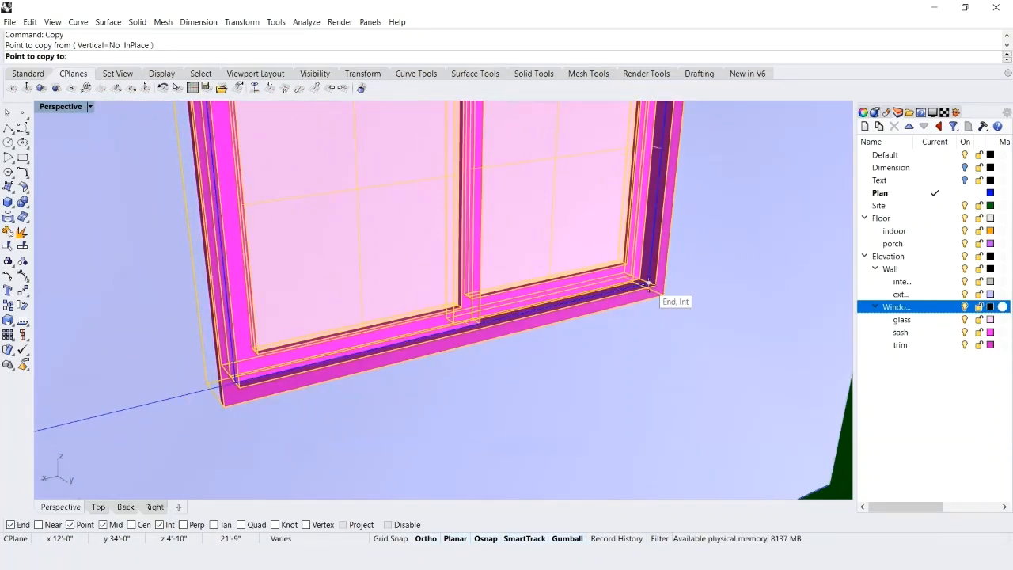
left_click(648, 283)
key("Return")
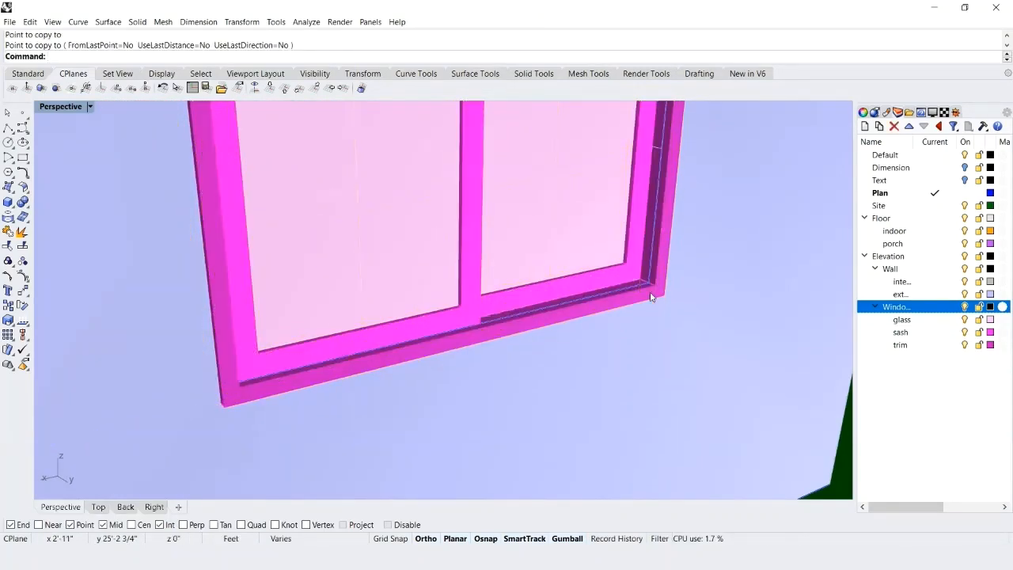
scroll(677, 268, "down", 6)
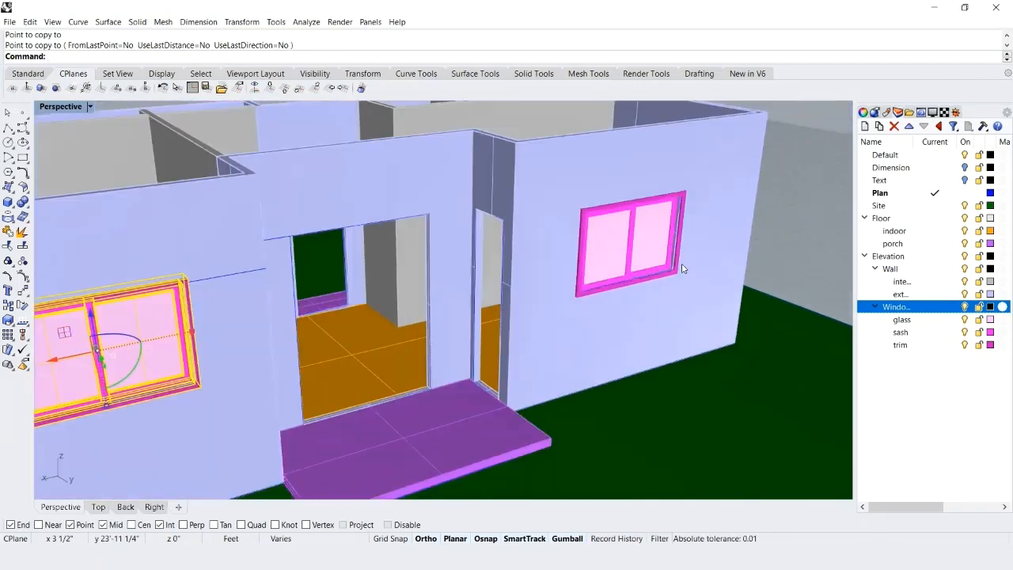
scroll(665, 270, "down", 3)
scroll(556, 272, "up", 3)
key("ctrl+s")
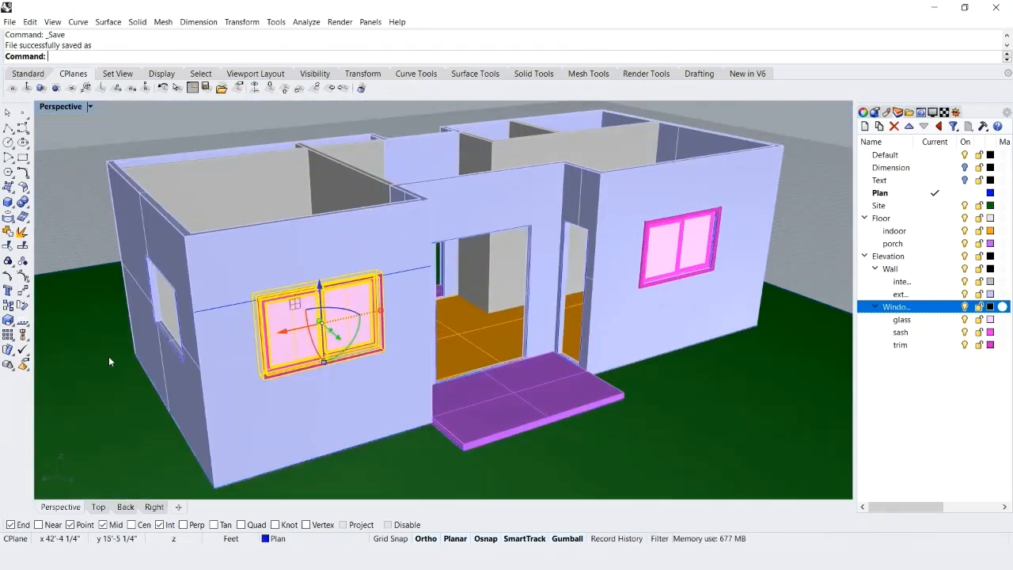
Duplicate the front window outward beyond the house's side wall and rotate the duplicate 90 degrees about the vertical axis.
scroll(315, 342, "up", 1)
right_click_drag(317, 337, 343, 335)
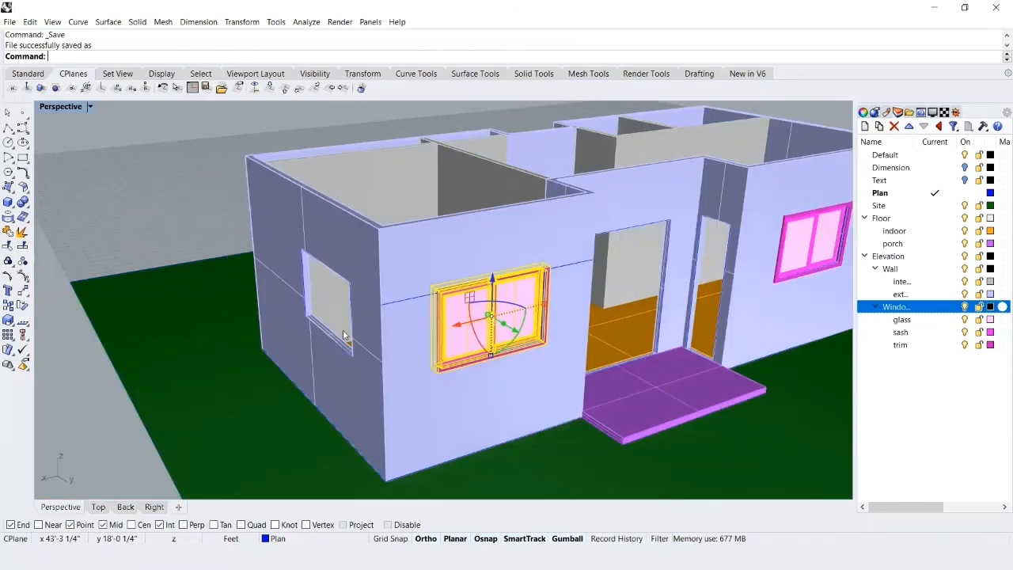
right_click_drag(543, 381, 495, 344)
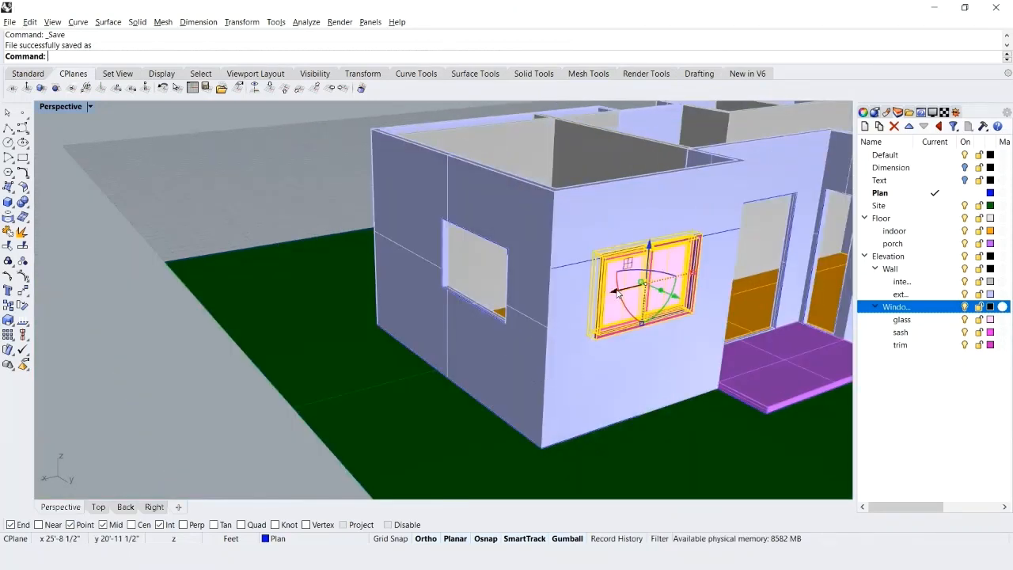
left_click_drag(606, 296, 179, 402)
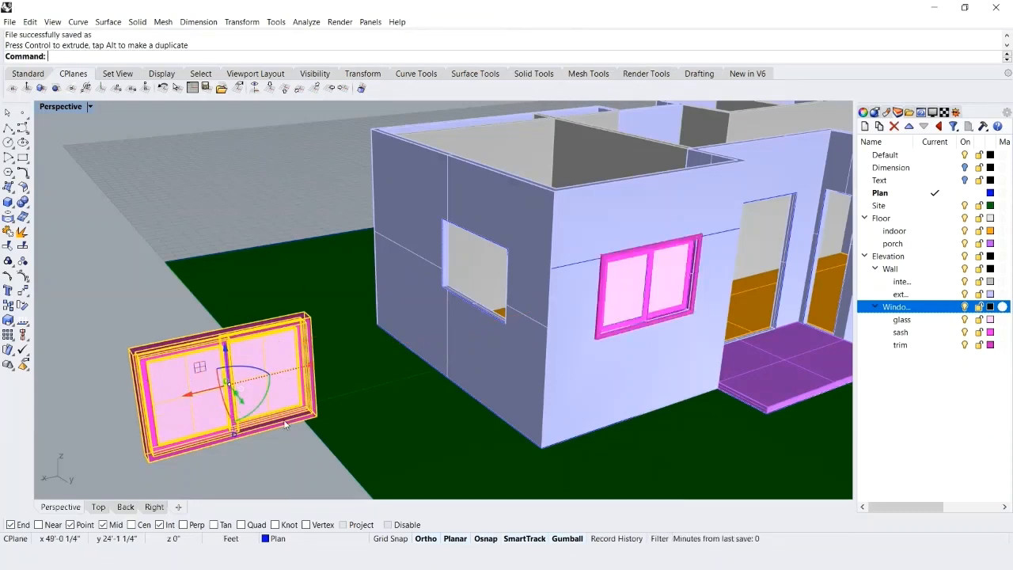
left_click(248, 370)
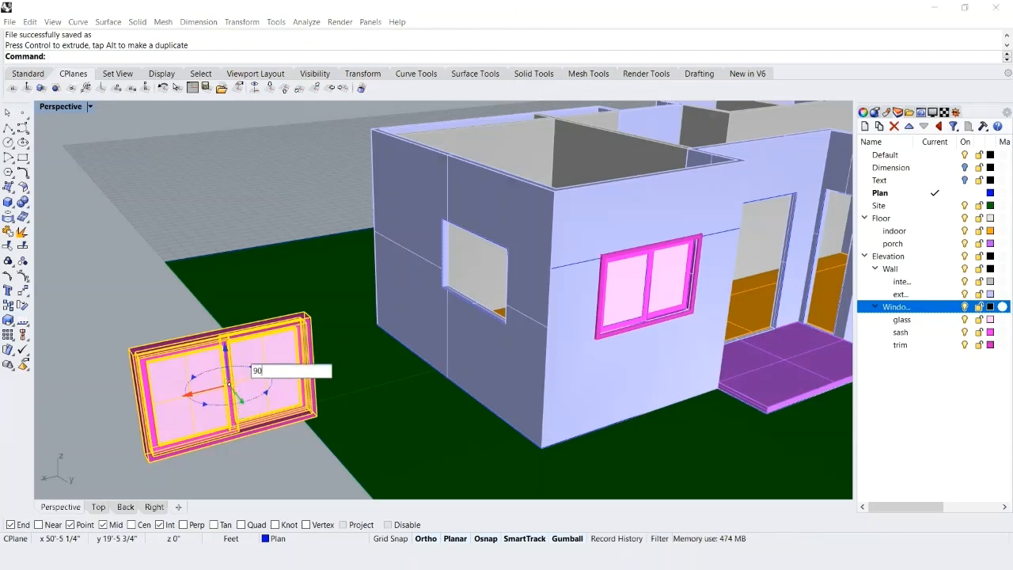
type("90")
key("Return")
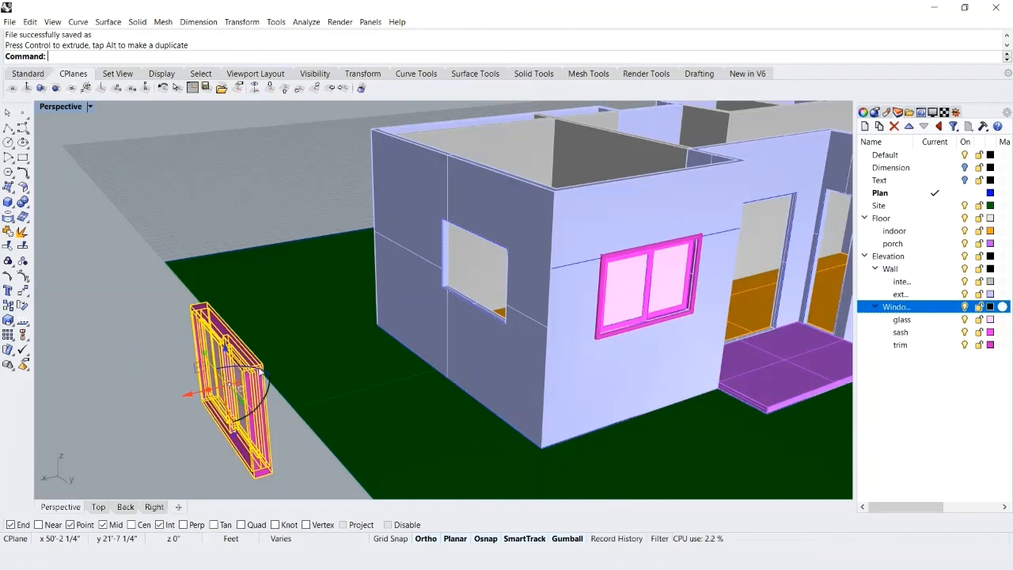
Copy the rotated window from its lower frame corner to the matching corner of the side wall opening, and save the file.
type("Copy")
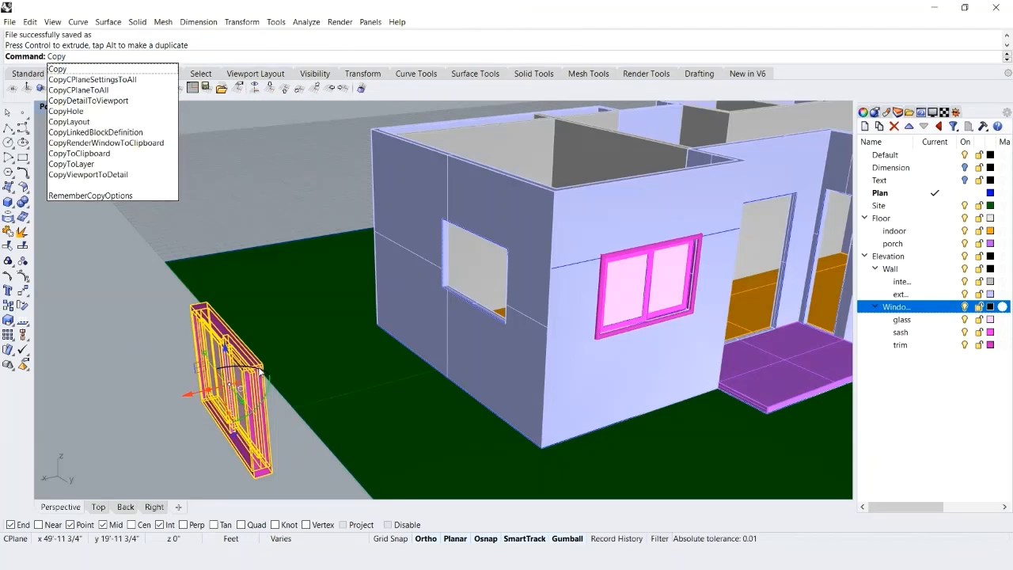
key("Return")
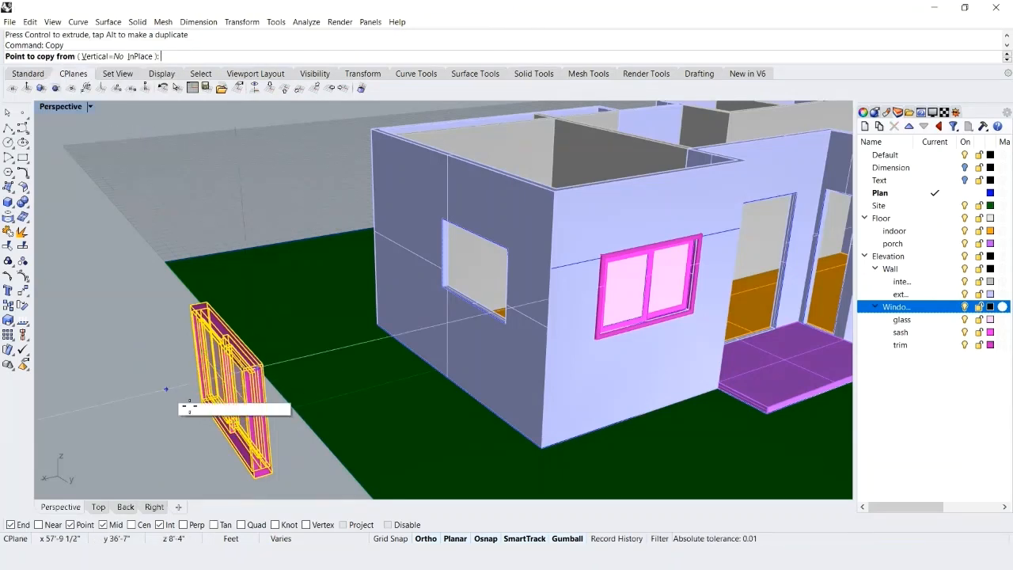
scroll(193, 405, "up", 2)
scroll(193, 405, "up", 5)
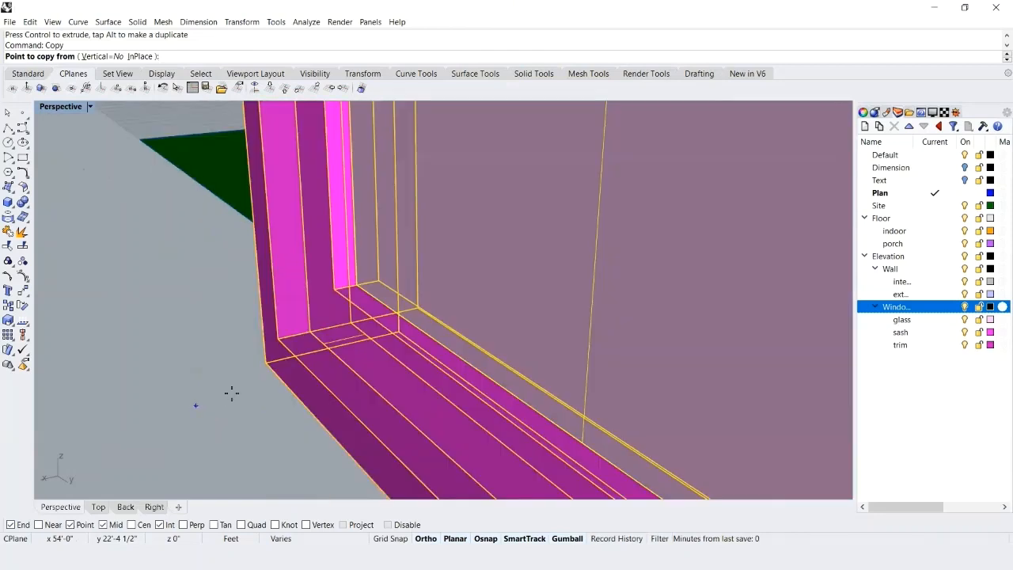
left_click(308, 333)
scroll(308, 333, "down", 6)
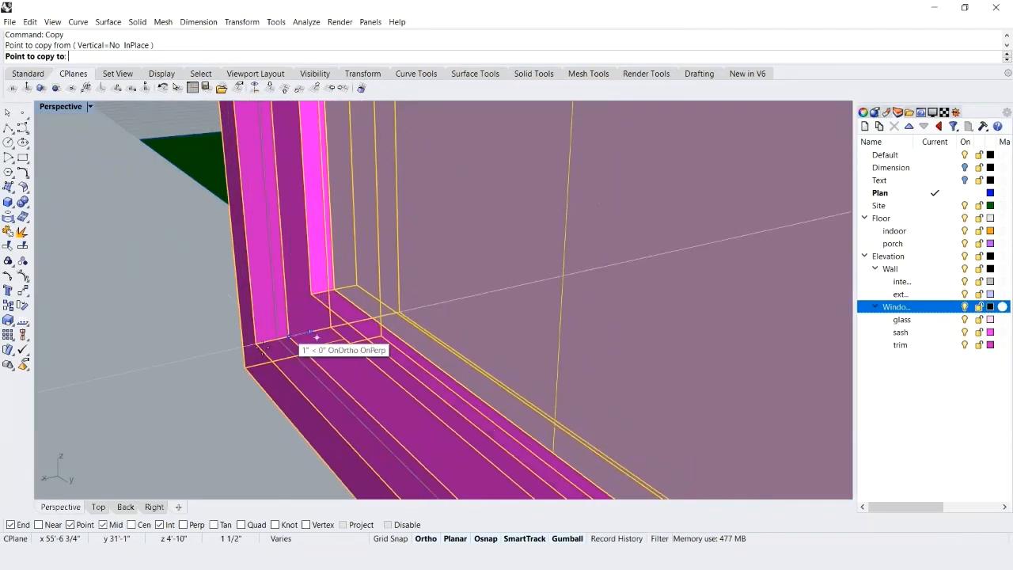
scroll(261, 348, "down", 6)
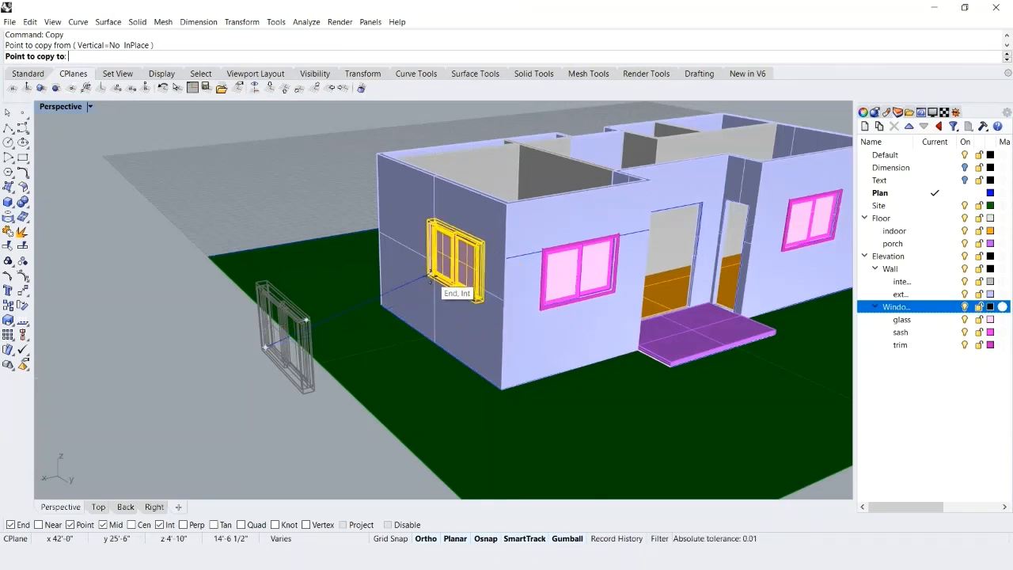
scroll(431, 274, "up", 6)
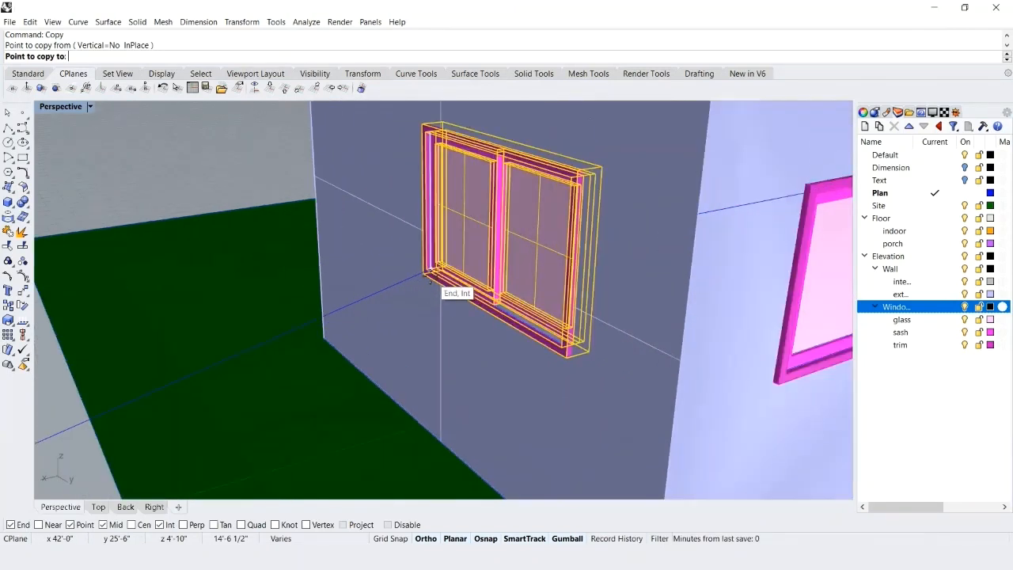
left_click(430, 275)
key("Return")
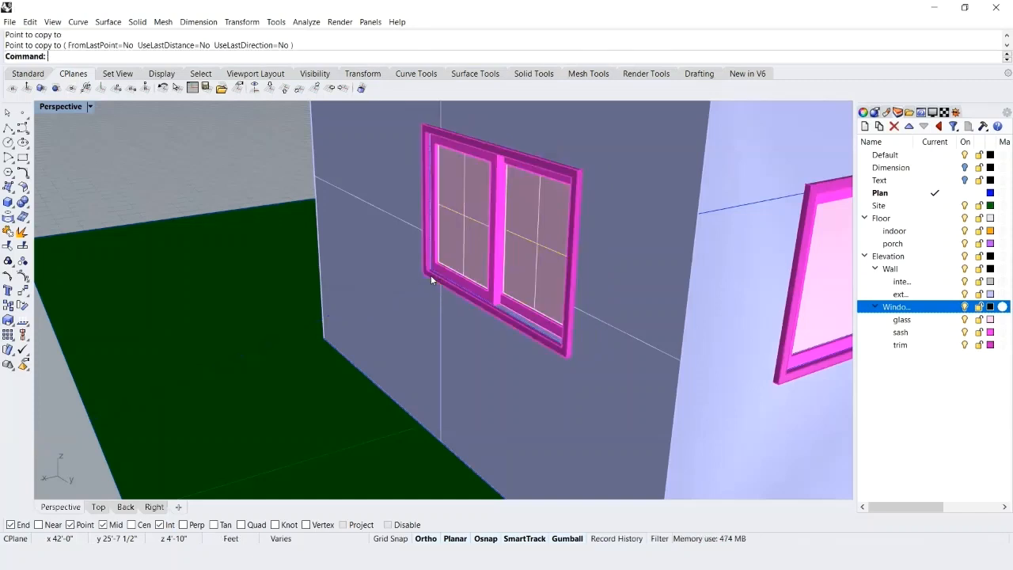
scroll(228, 292, "down", 6)
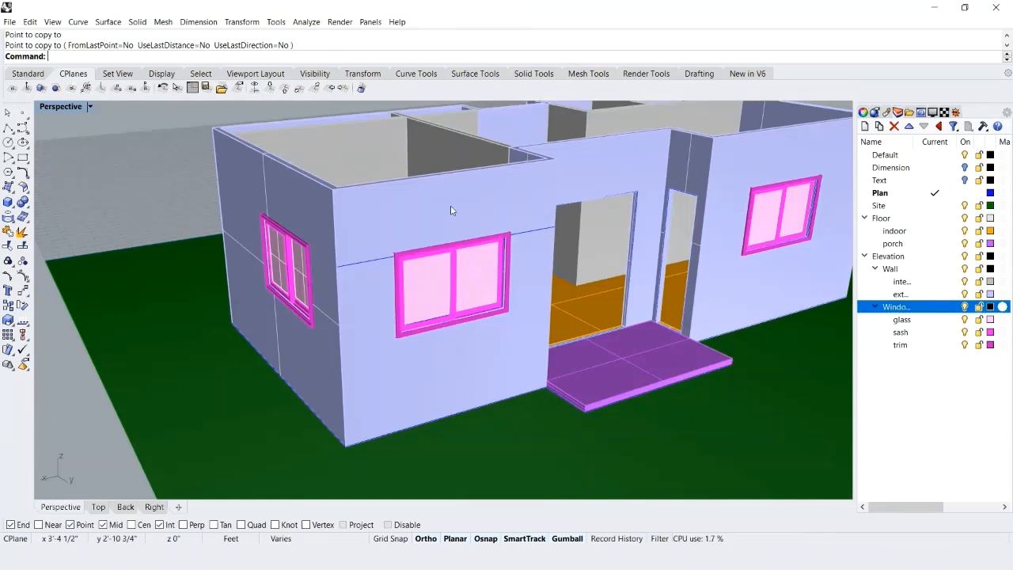
key("ctrl+s")
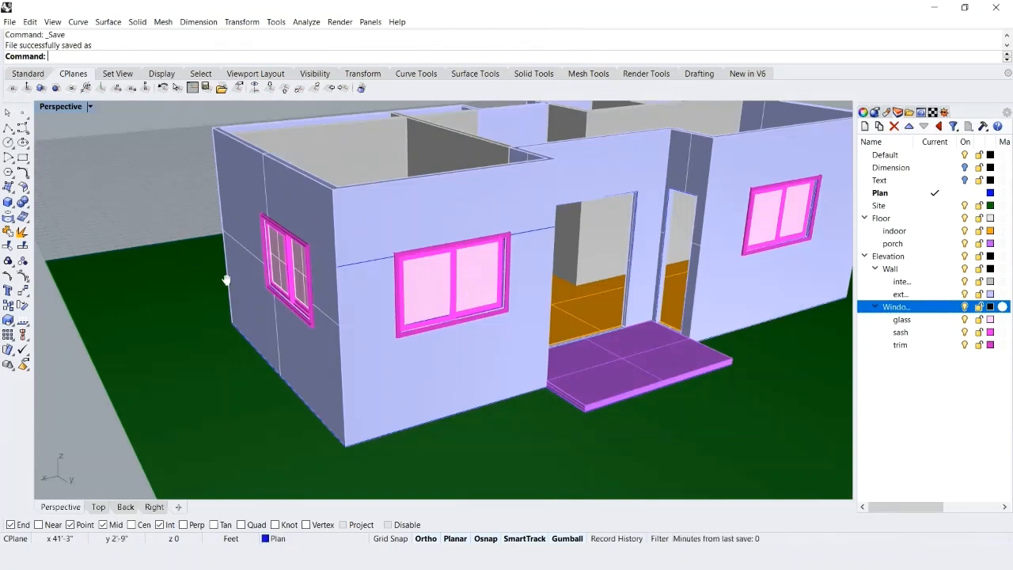
Delete the leftover rotated window standing outside the house.
right_click_drag(226, 280, 377, 248, "shift")
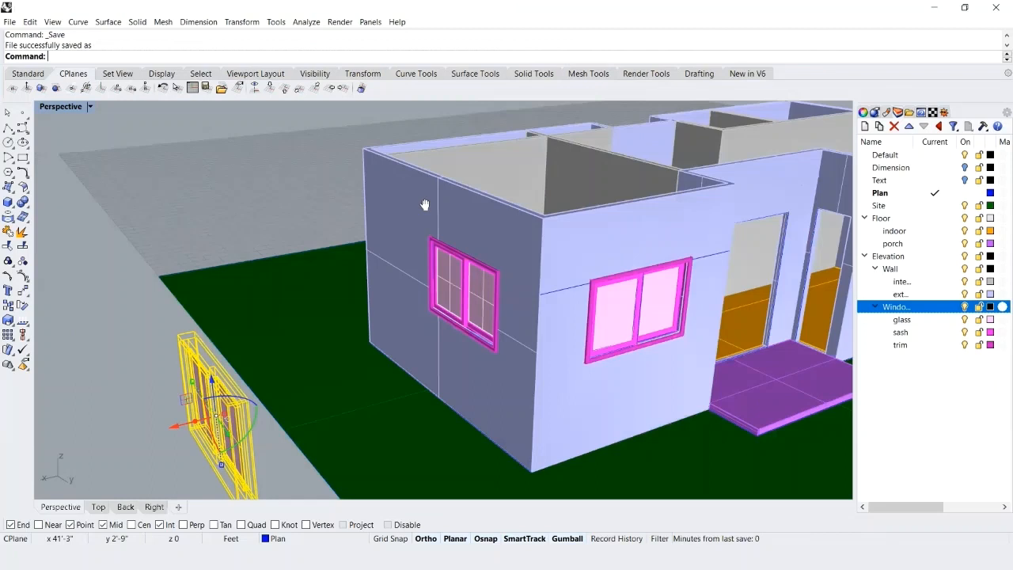
right_click_drag(426, 204, 421, 201, "shift")
left_click_drag(420, 201, 558, 381)
key("Delete")
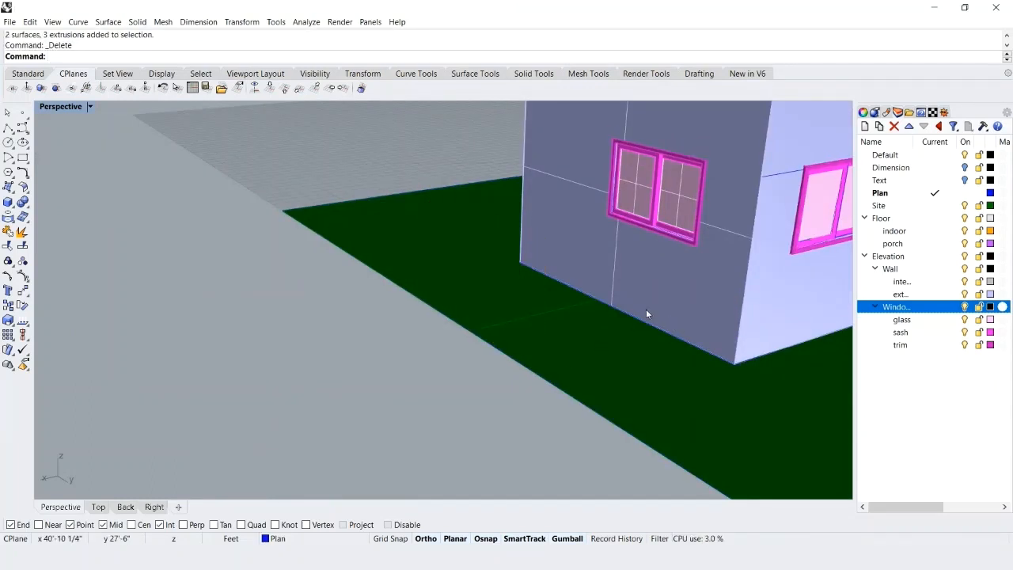
right_click_drag(730, 281, 507, 334, "shift")
scroll(712, 268, "up", 3)
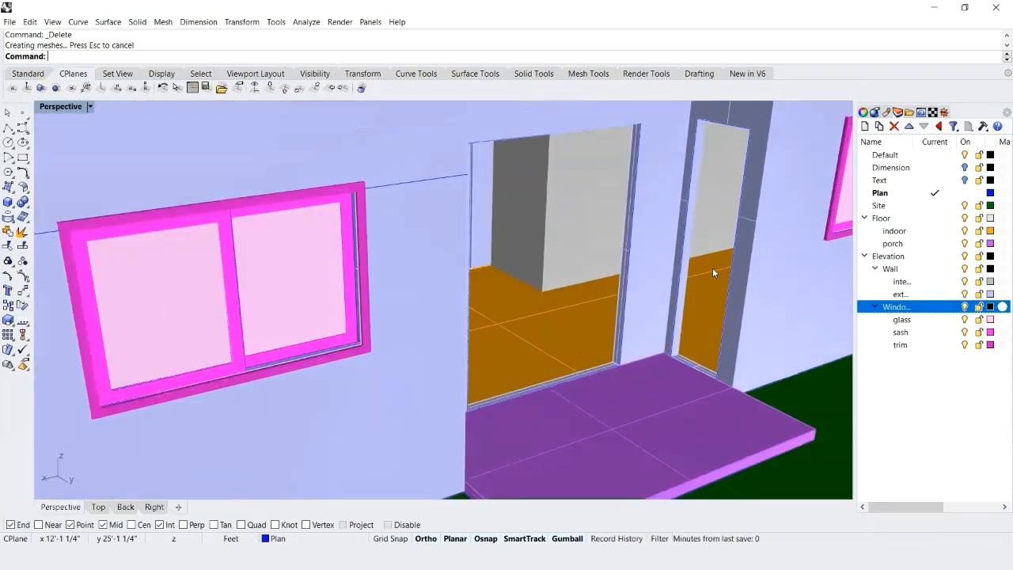
Raise the sill face of the narrow wall opening beside the porch by 2".
scroll(712, 268, "up", 4)
scroll(700, 429, "up", 5)
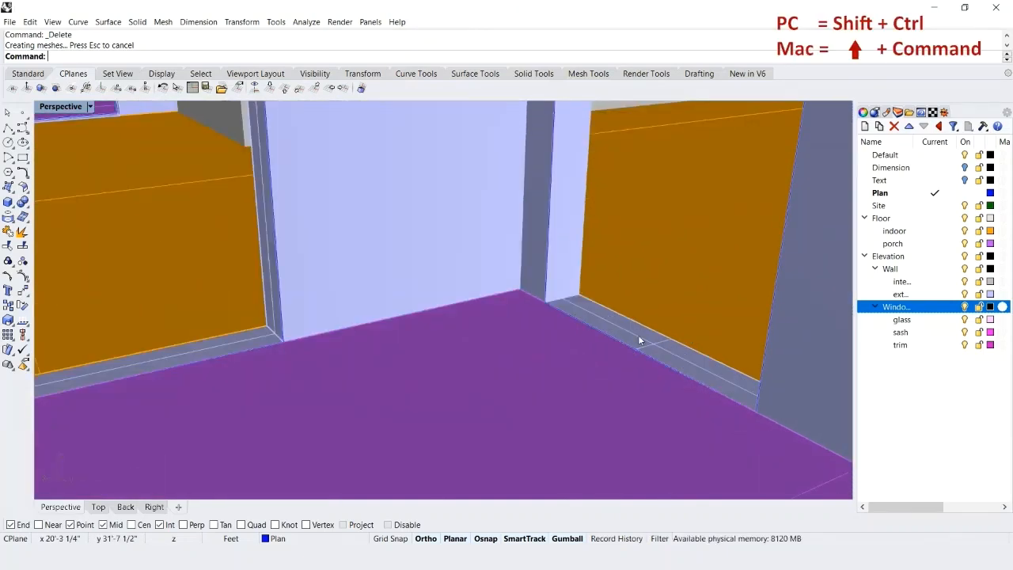
left_click(629, 342, "ctrl+shift")
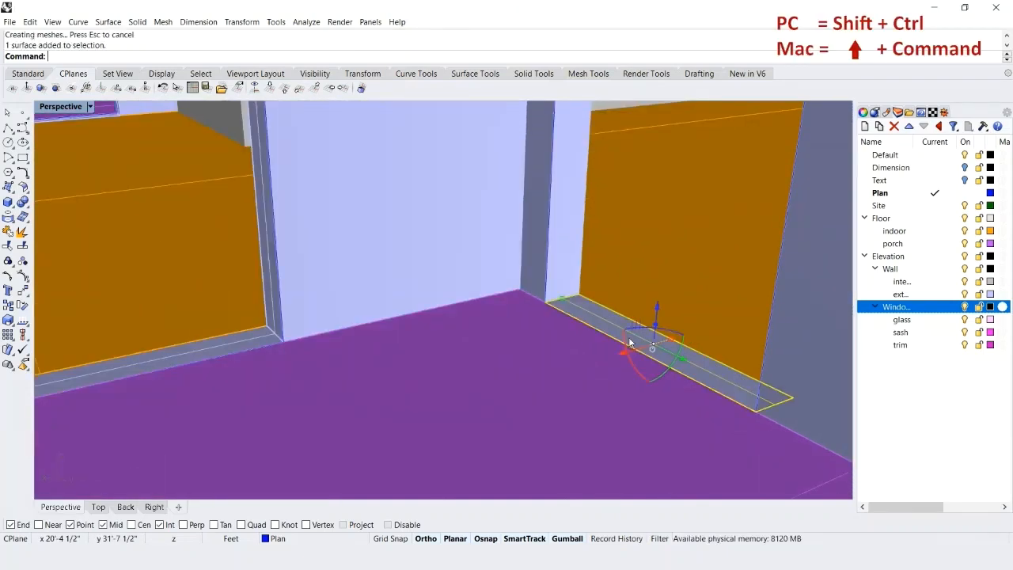
left_click(657, 309)
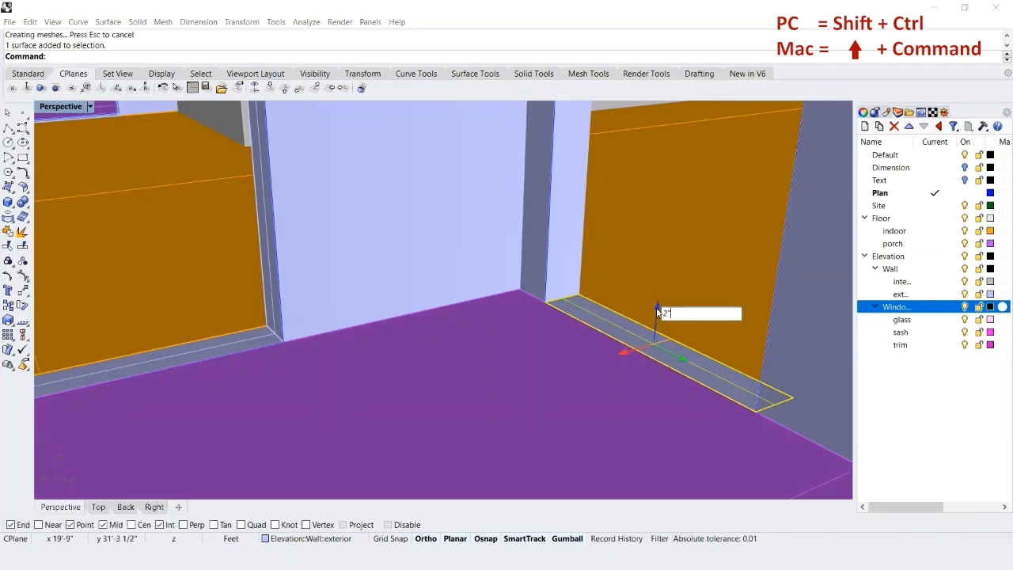
key("Return")
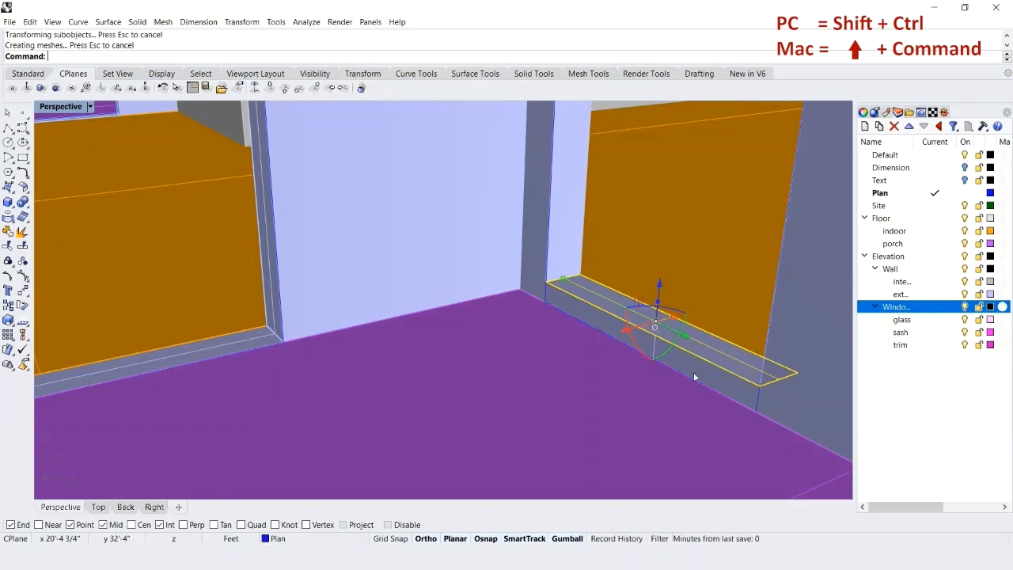
key("Escape")
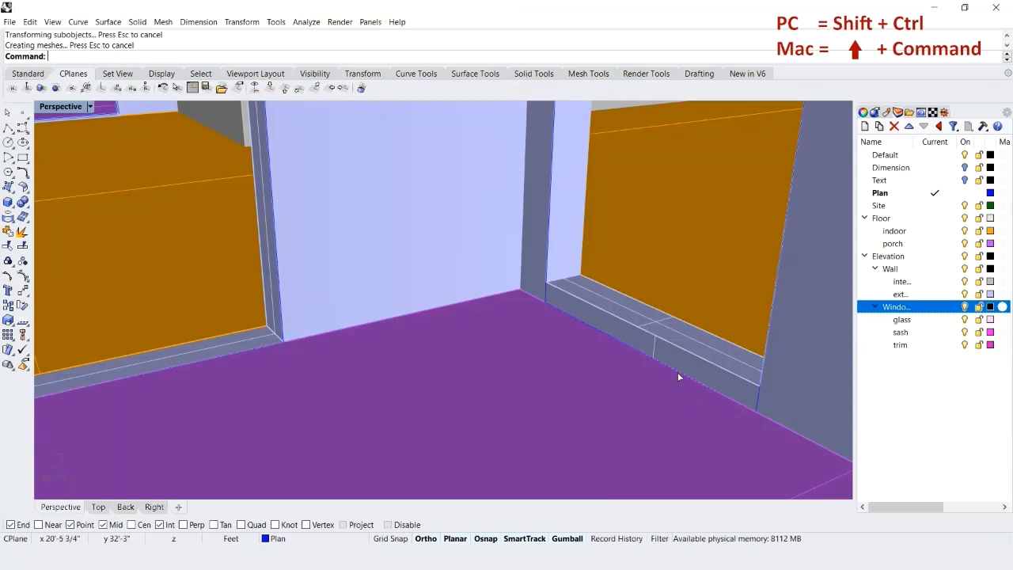
Raise the lower segment of the narrow opening's outline curve by 2" to align it with the raised sill.
left_click(678, 377, "ctrl+shift")
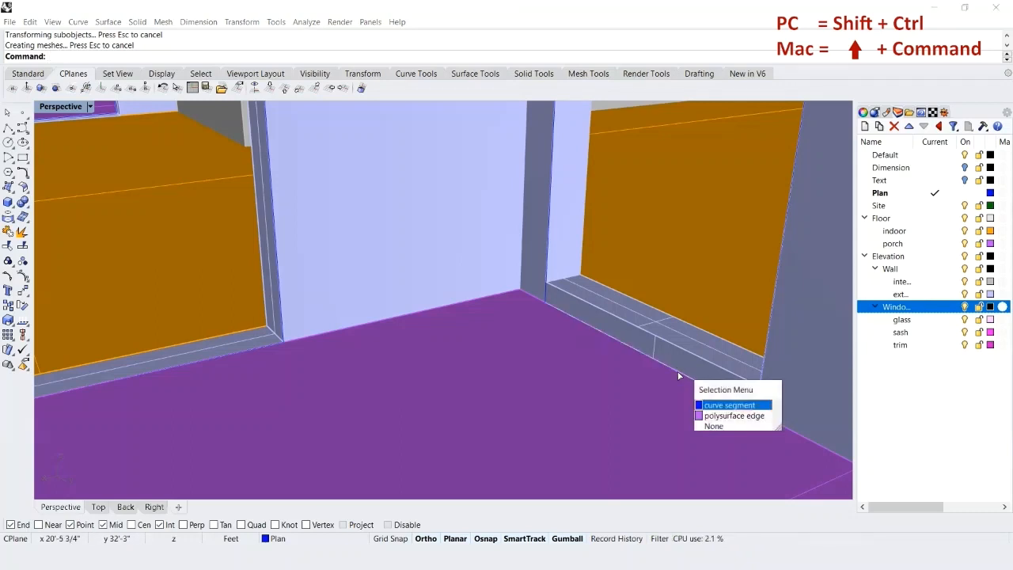
left_click(733, 406)
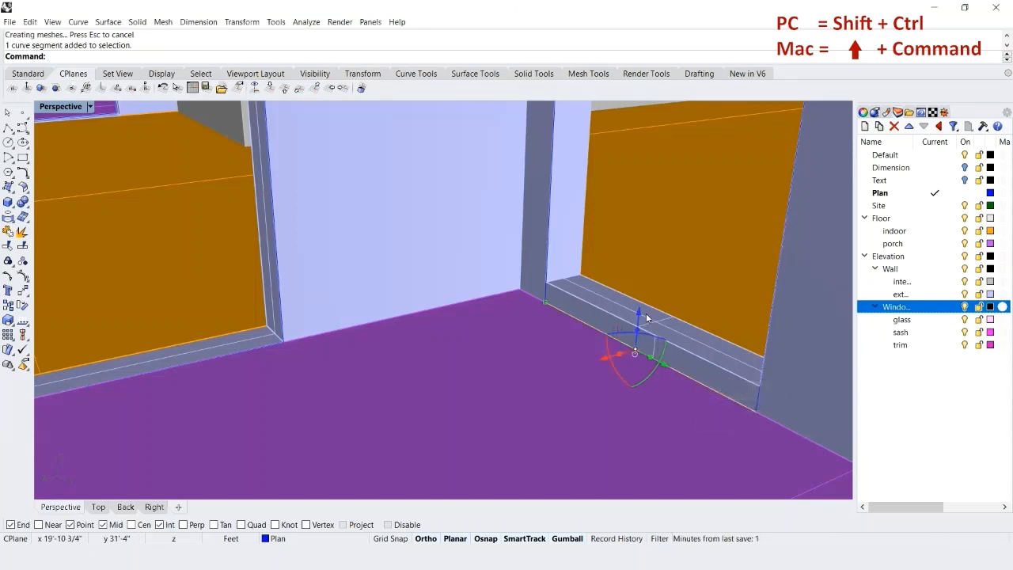
left_click(641, 315)
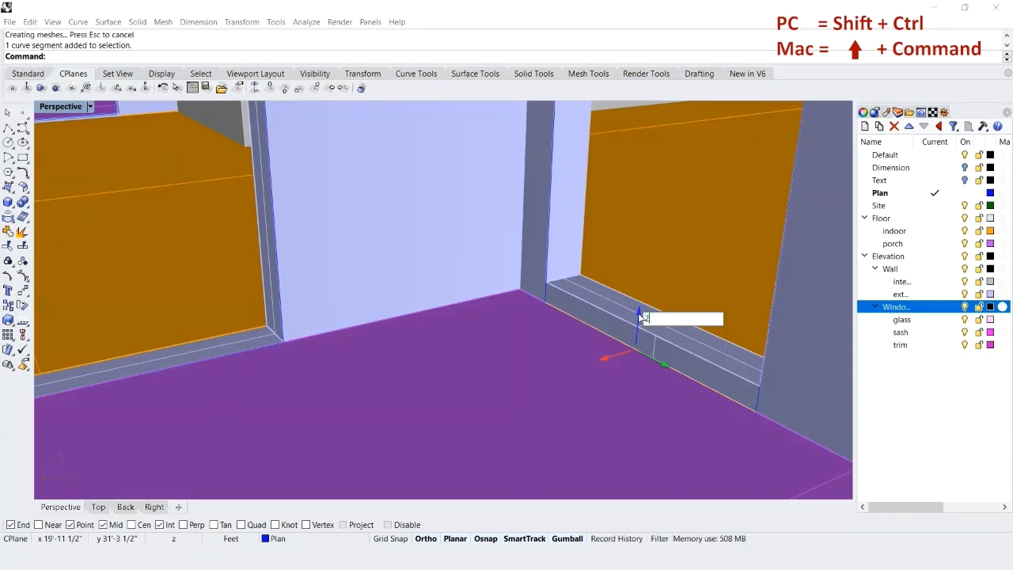
key("Return")
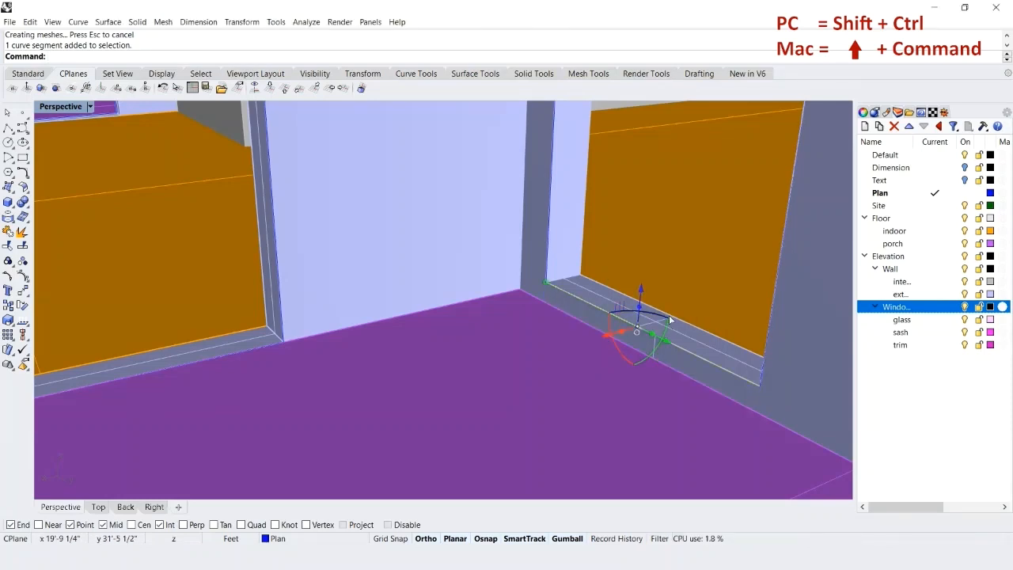
key("Escape")
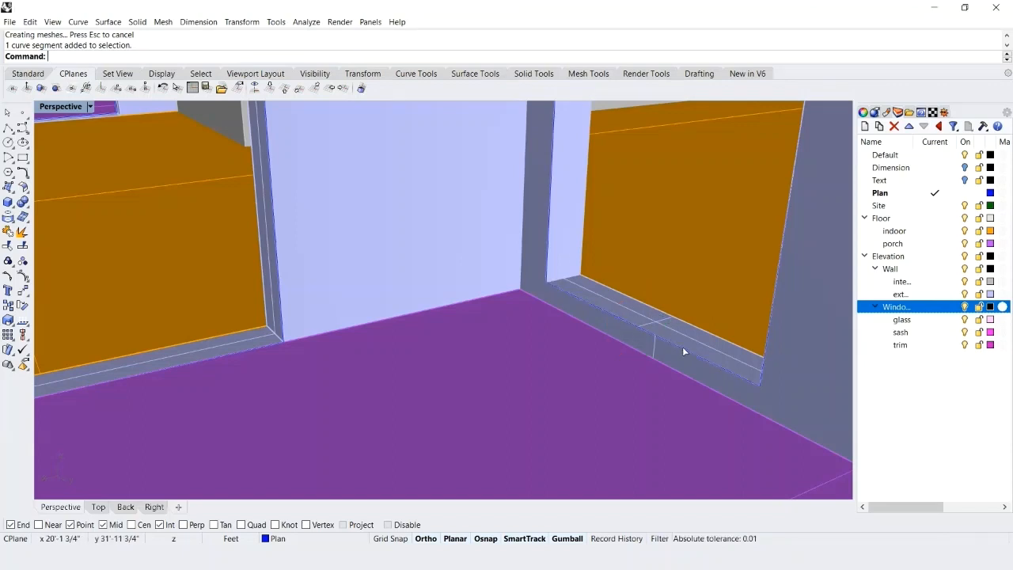
Move the narrow opening's outline curve from the sill's outer corner 2" into the wall thickness.
left_click(681, 348)
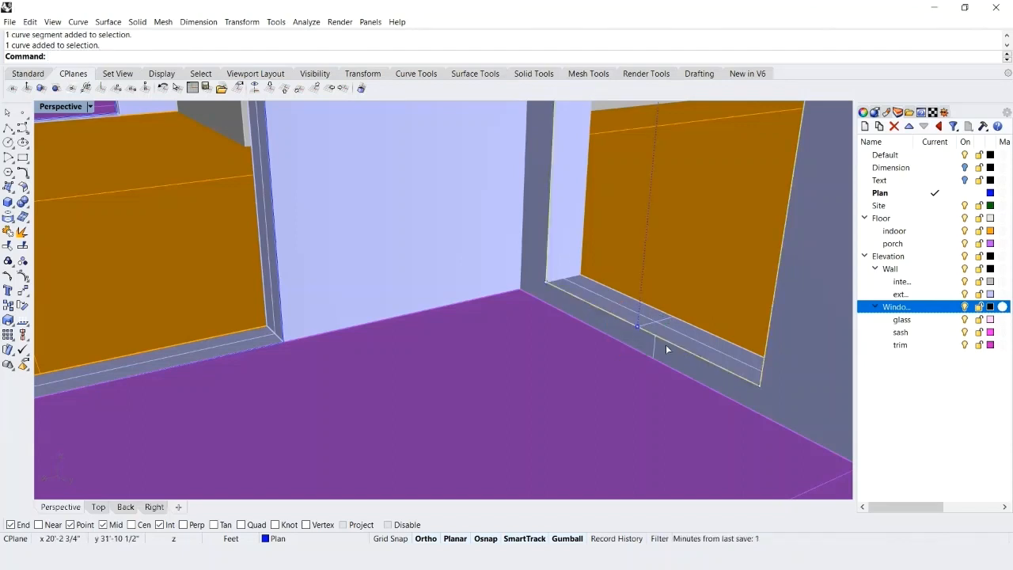
type("m")
key("Return")
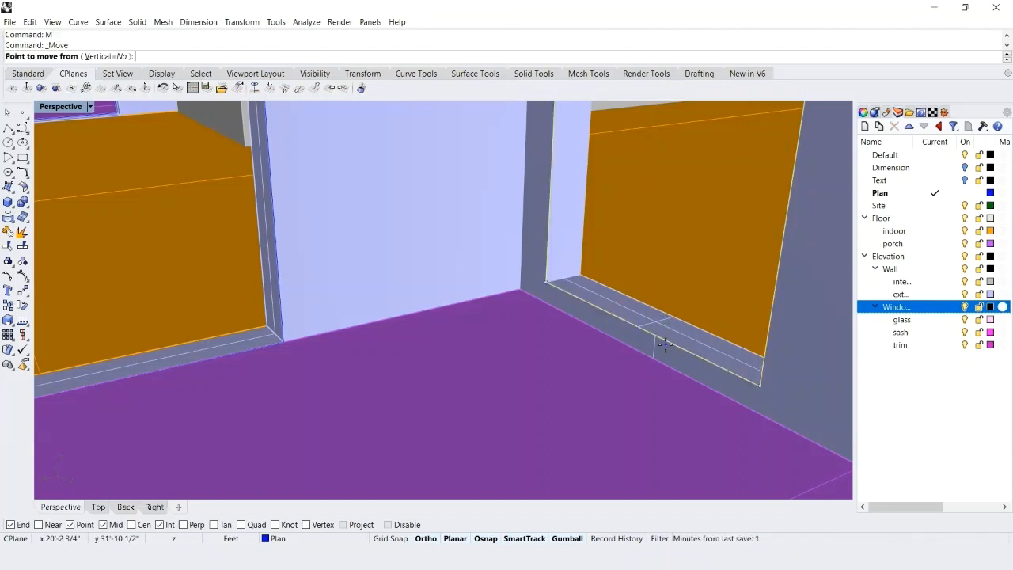
left_click(546, 284)
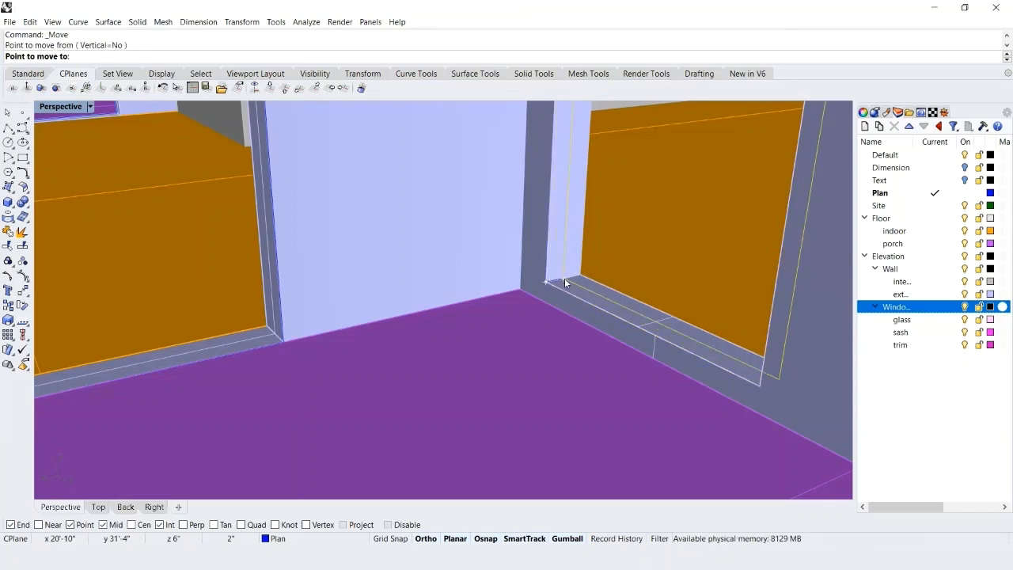
left_click(564, 283)
Offset the moved outline curve 3" toward the inside of the opening.
type("off")
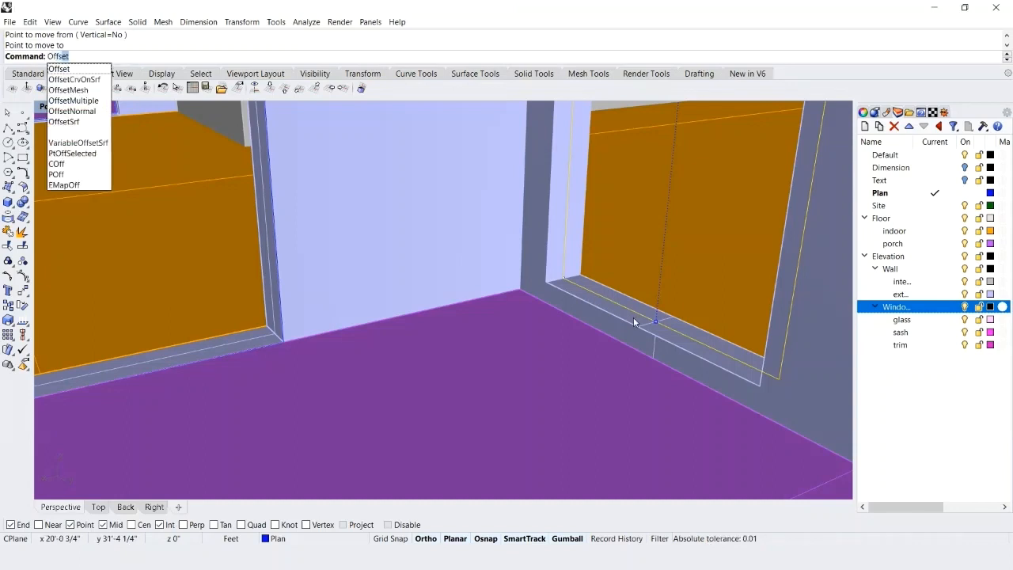
key("Return")
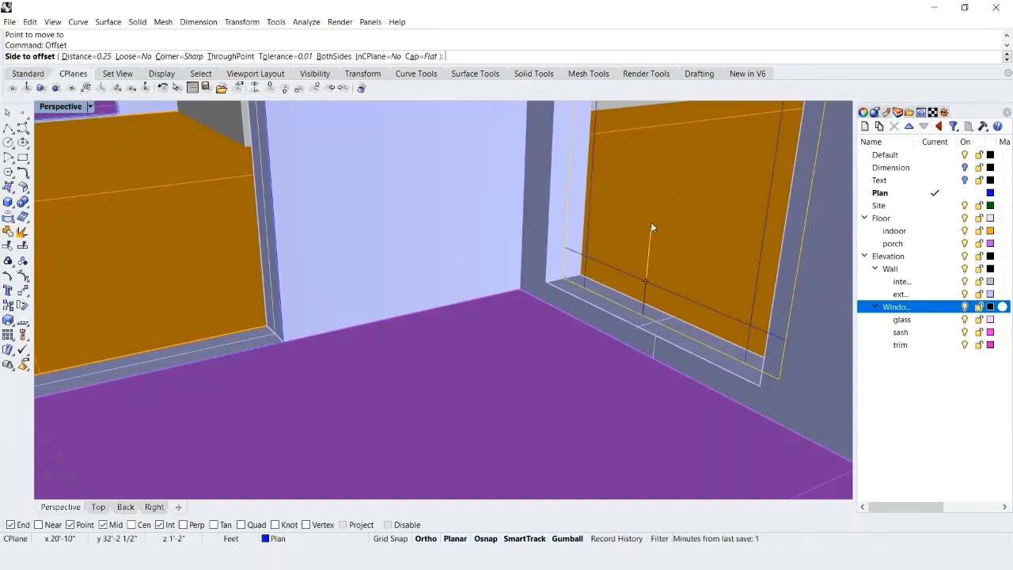
type("3\"")
key("Return")
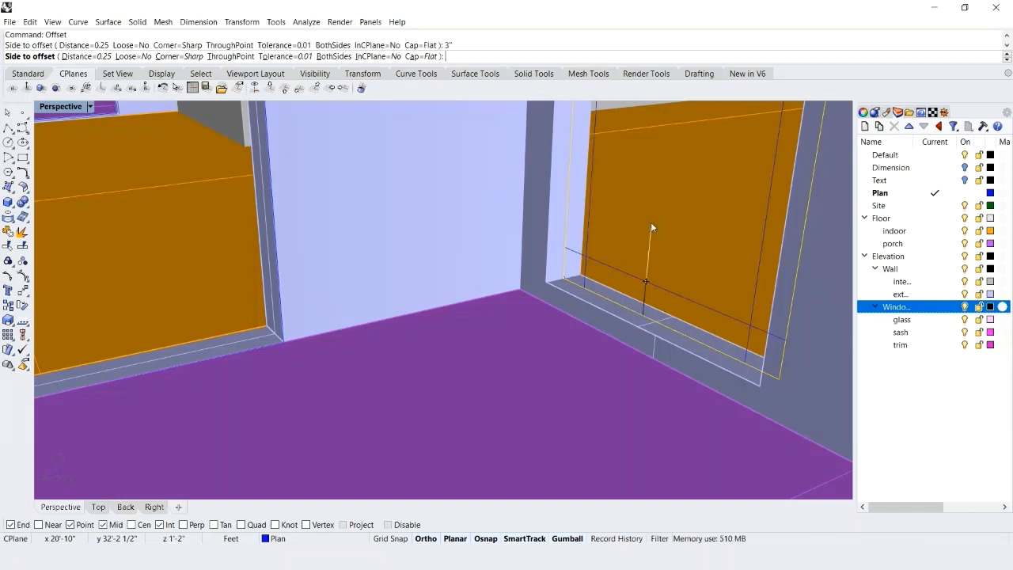
left_click(679, 194)
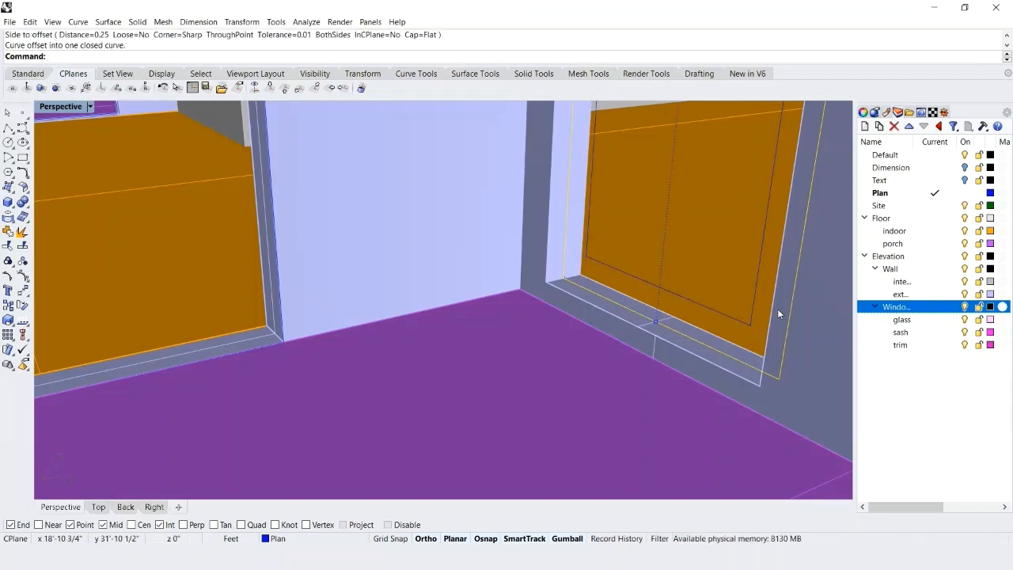
Extrude the outer and inner outline curves together 1" to both sides as a solid window frame.
left_click(701, 304)
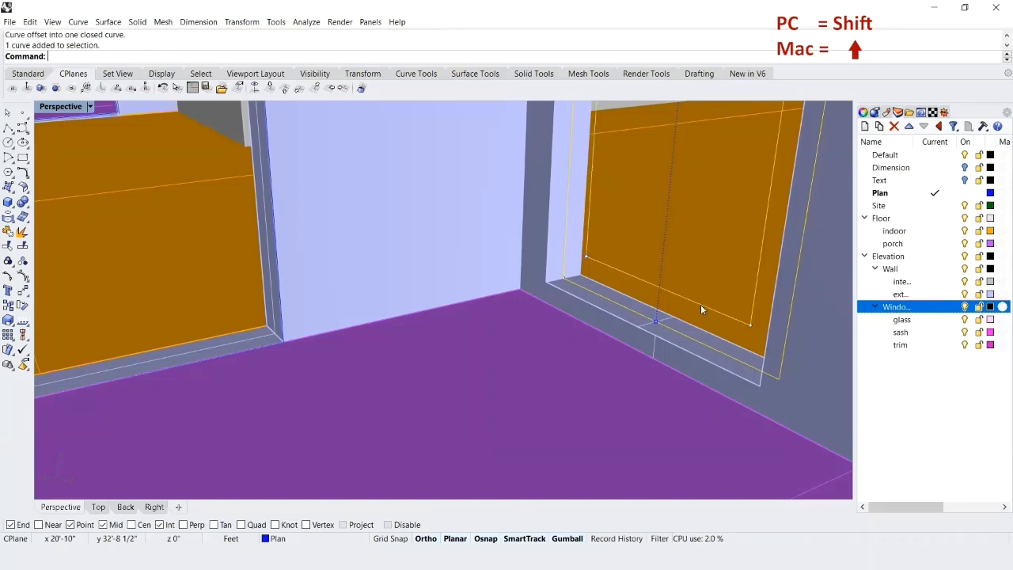
type("Extr")
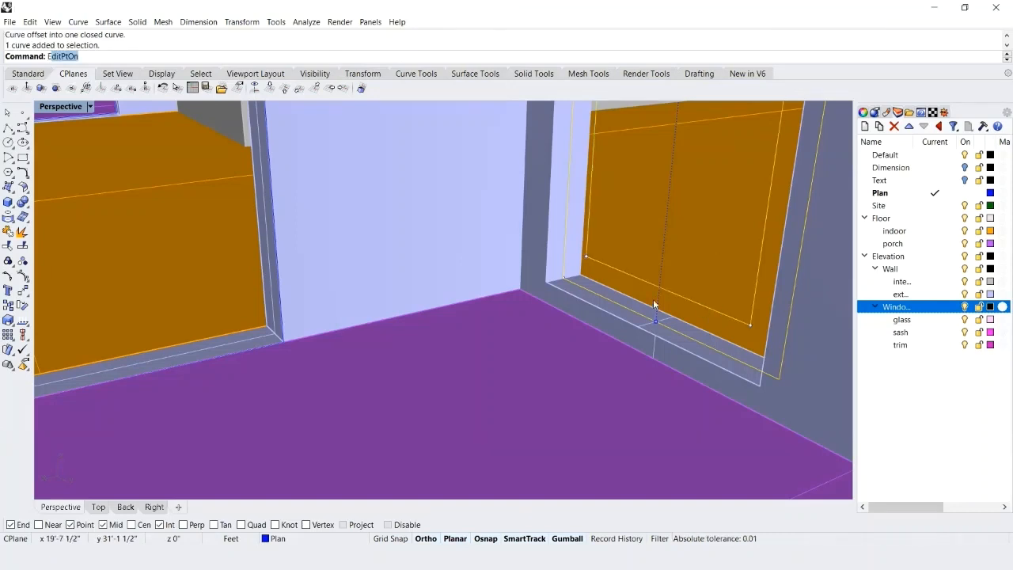
type("udeCrv")
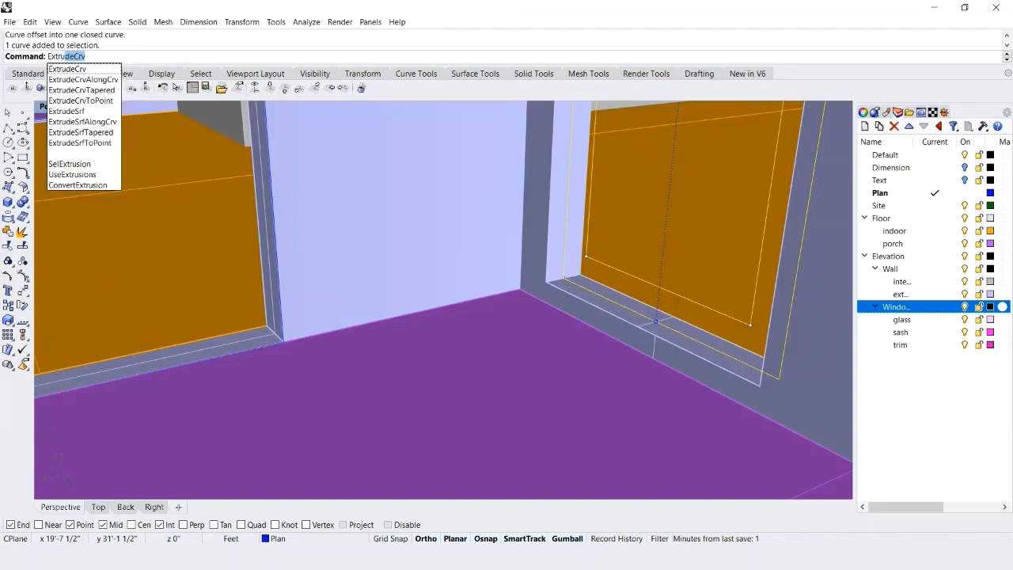
key("Return")
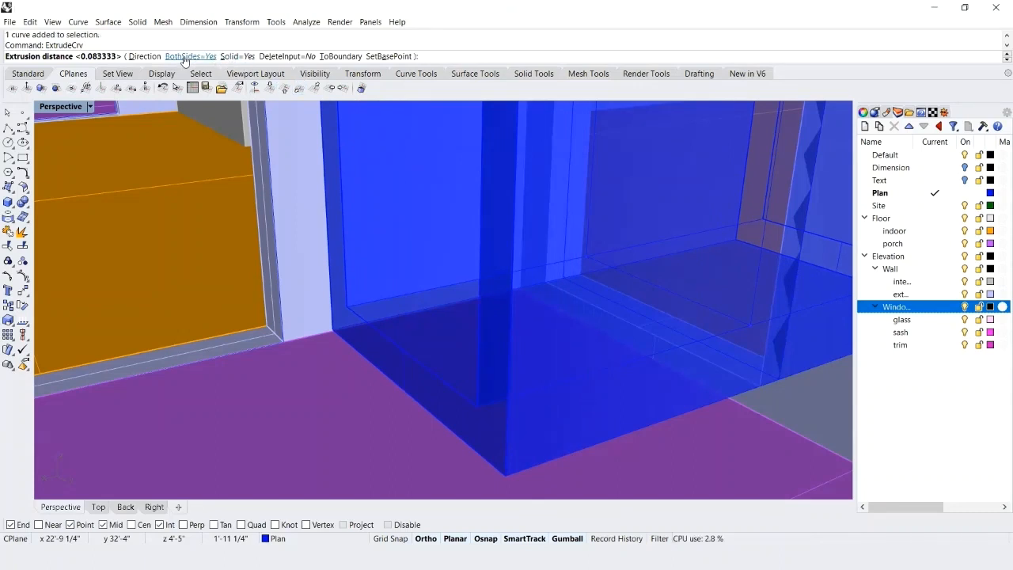
type("1'")
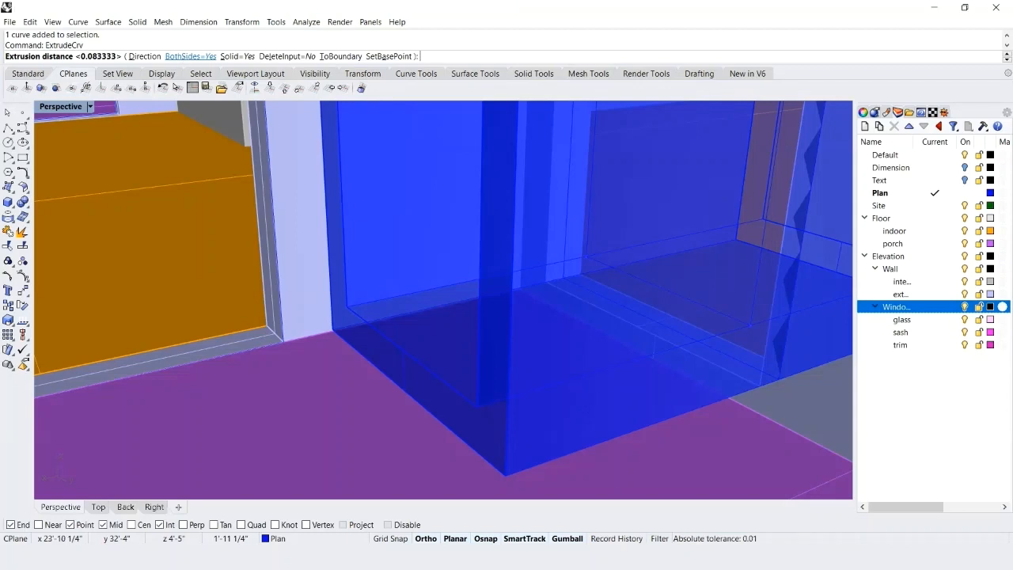
key("Return")
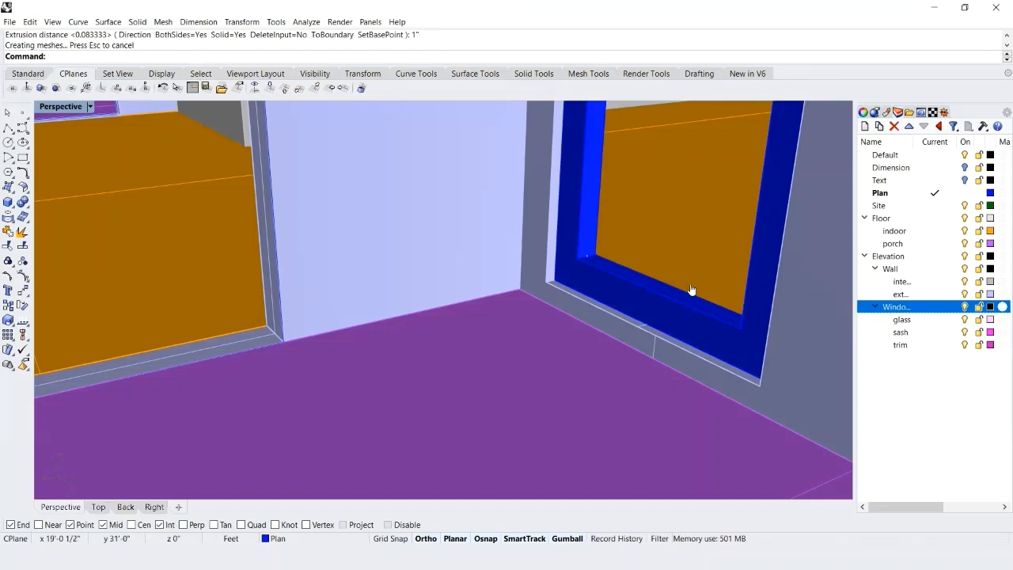
Create a planar glass surface from the frame's inner outline curve and save the file.
scroll(691, 290, "up", 4)
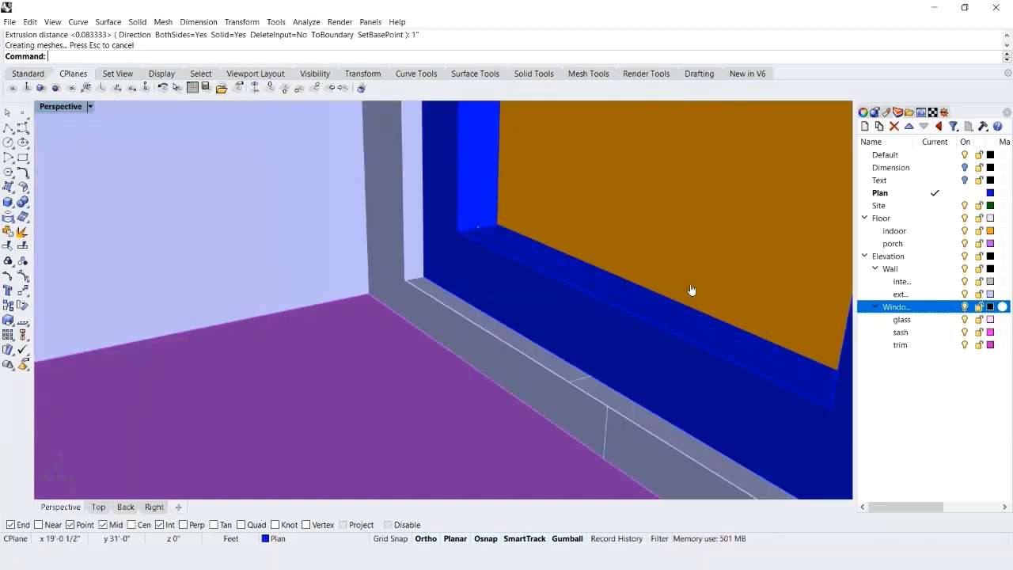
left_click(570, 275)
left_click(604, 304)
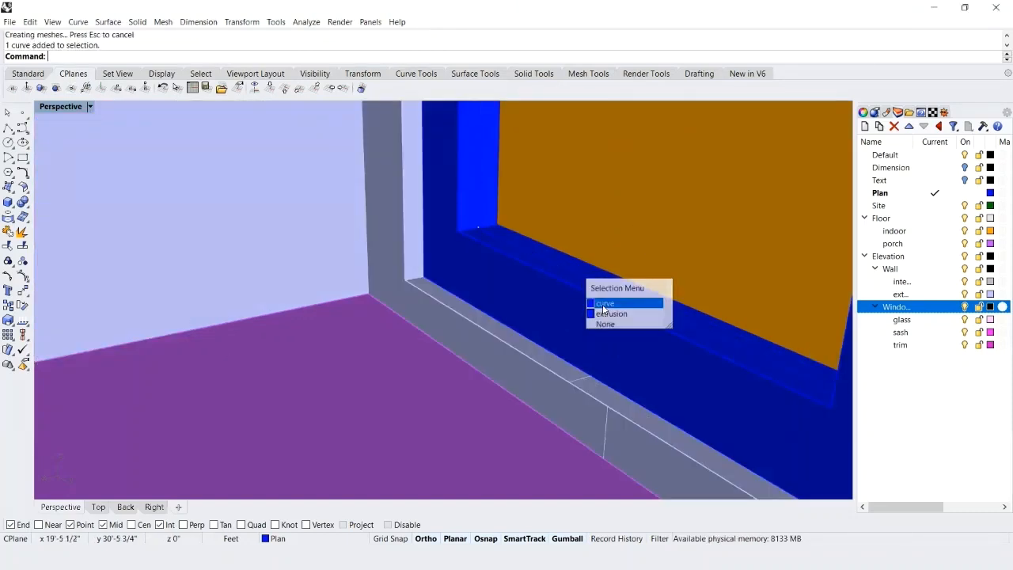
scroll(393, 267, "down", 3)
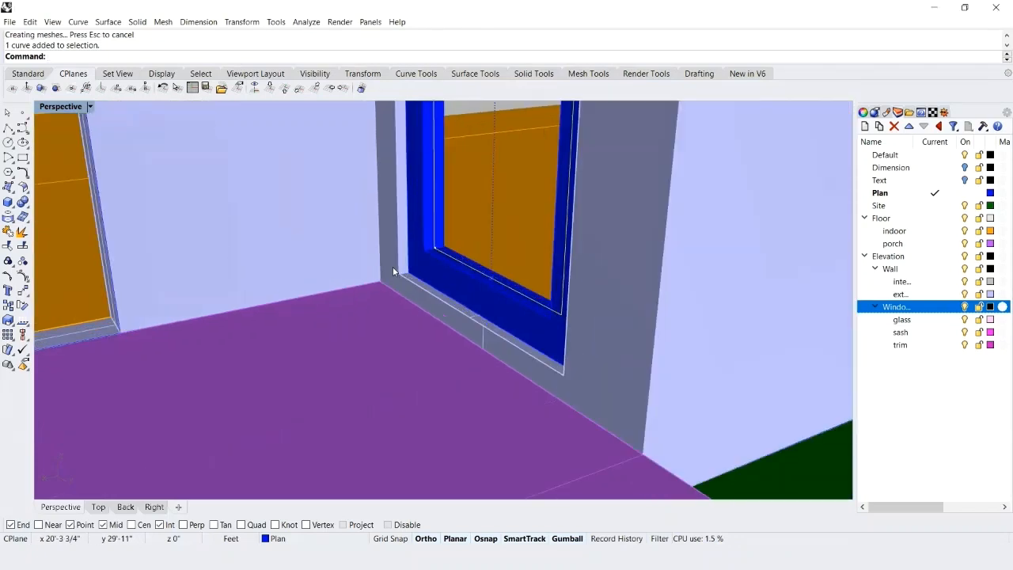
left_click(472, 73)
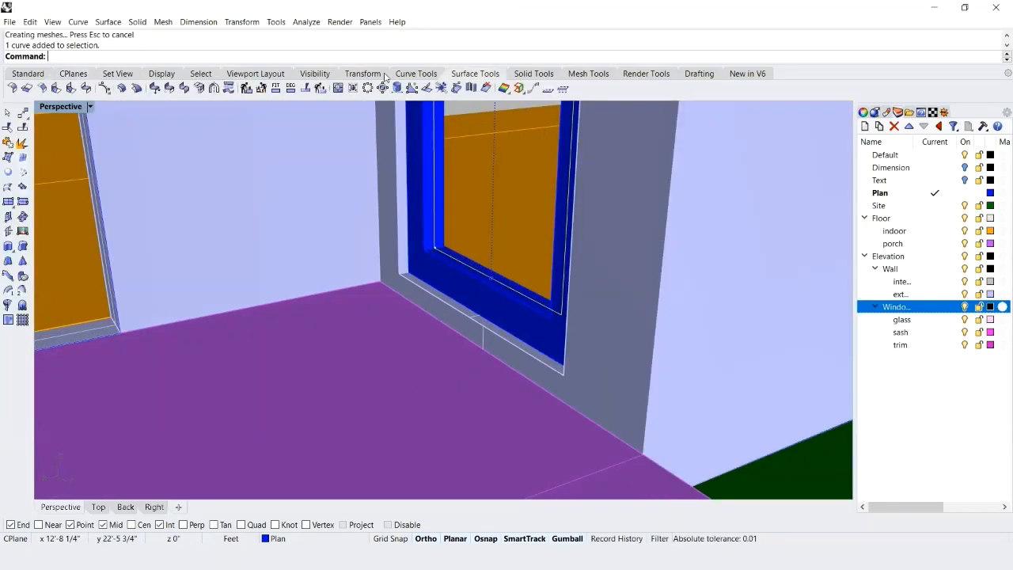
left_click(8, 172)
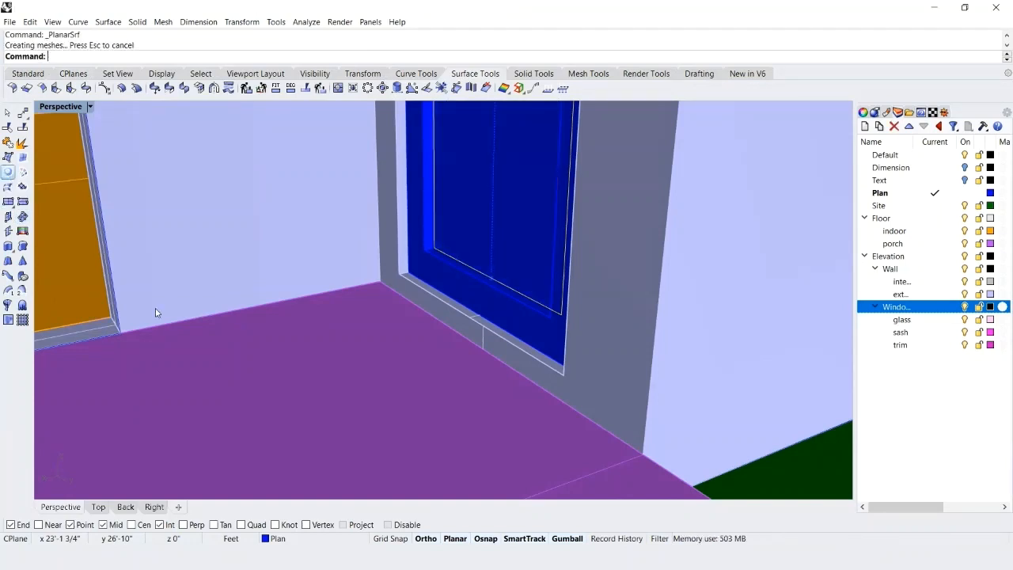
key("ctrl+s")
Display the Perspective view in Wireframe and offset the narrow opening's outline curve 2" outward.
scroll(425, 263, "up", 3)
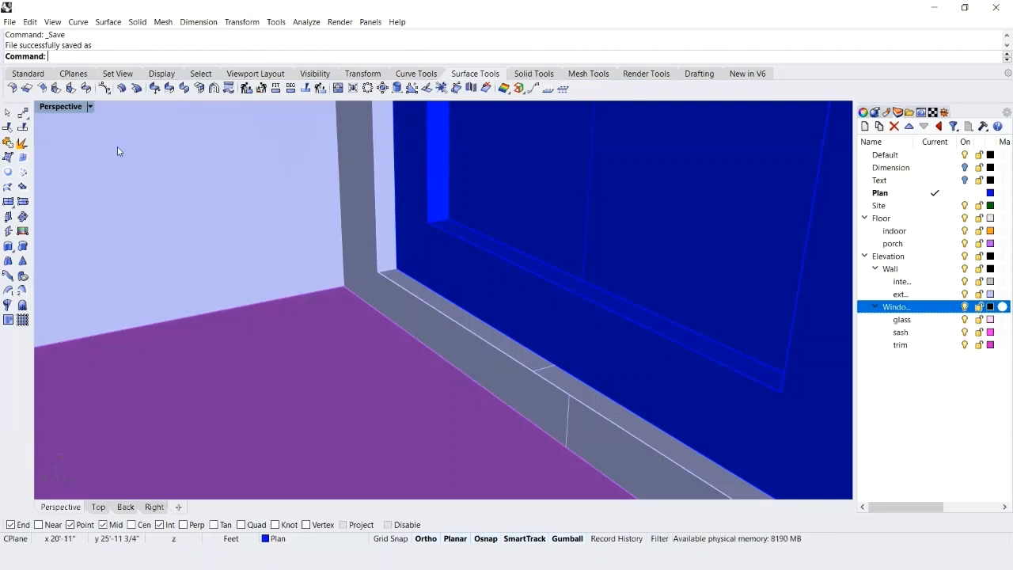
left_click(90, 106)
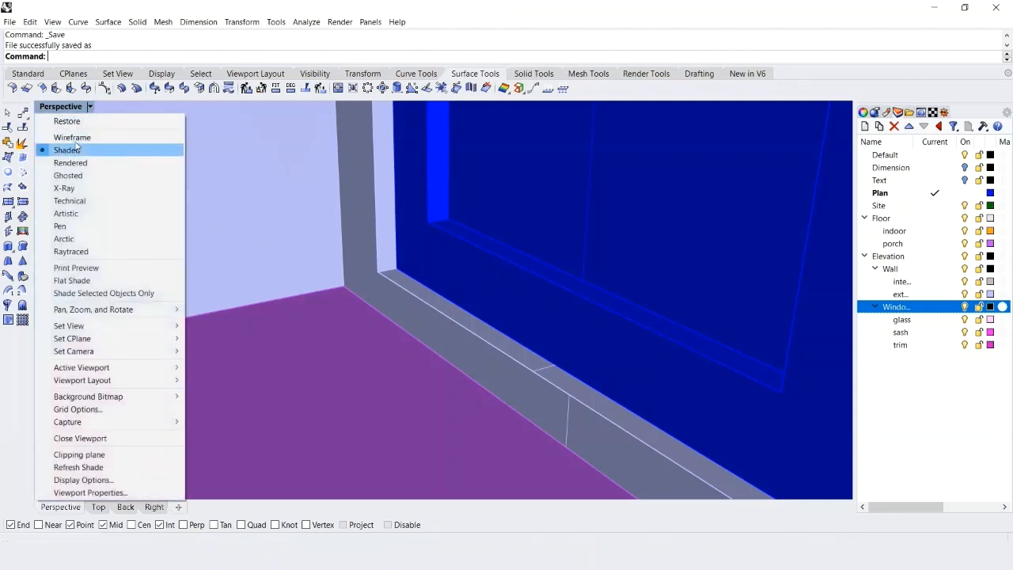
left_click(73, 137)
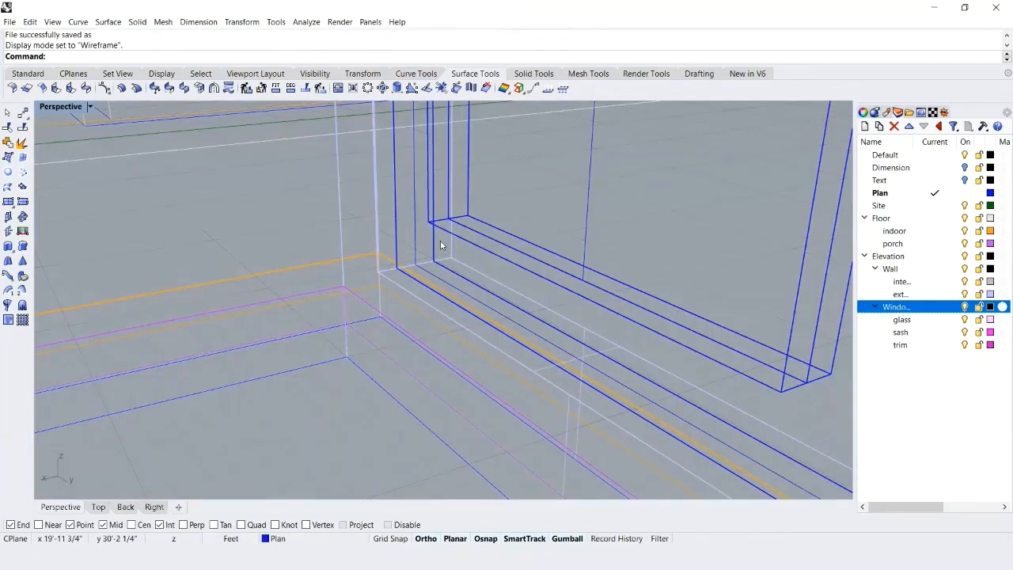
left_click(414, 233)
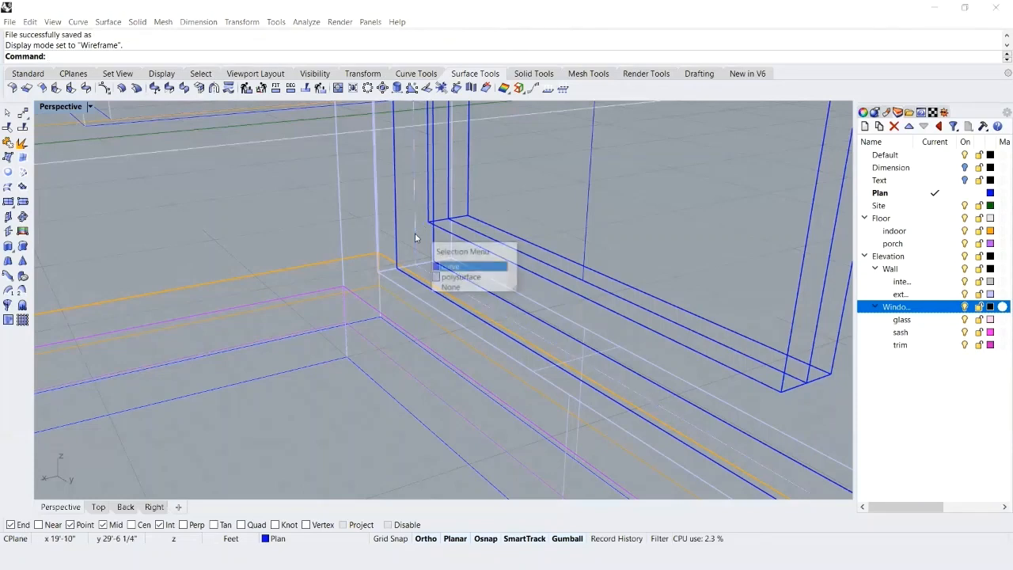
left_click(455, 268)
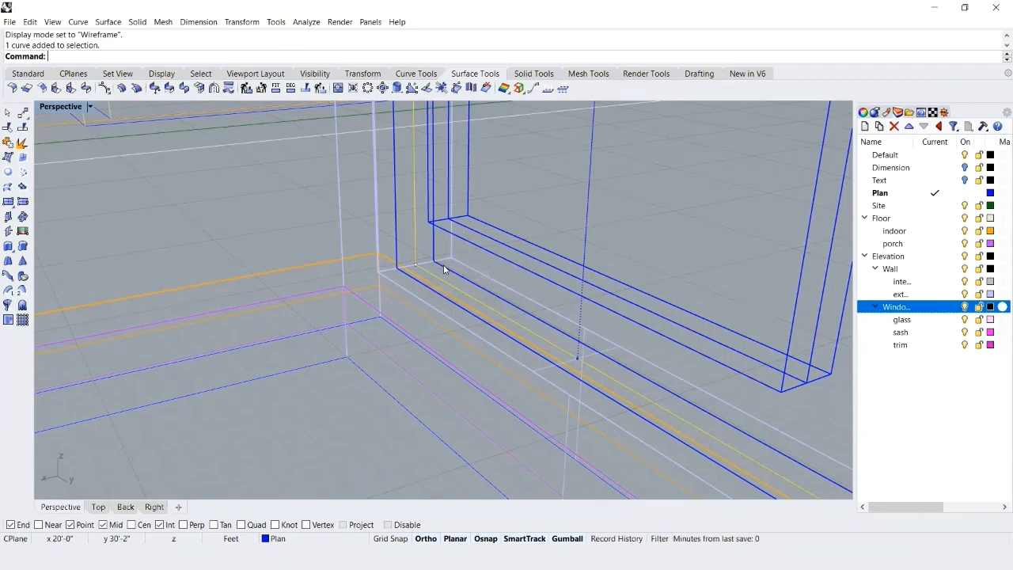
type("Offset")
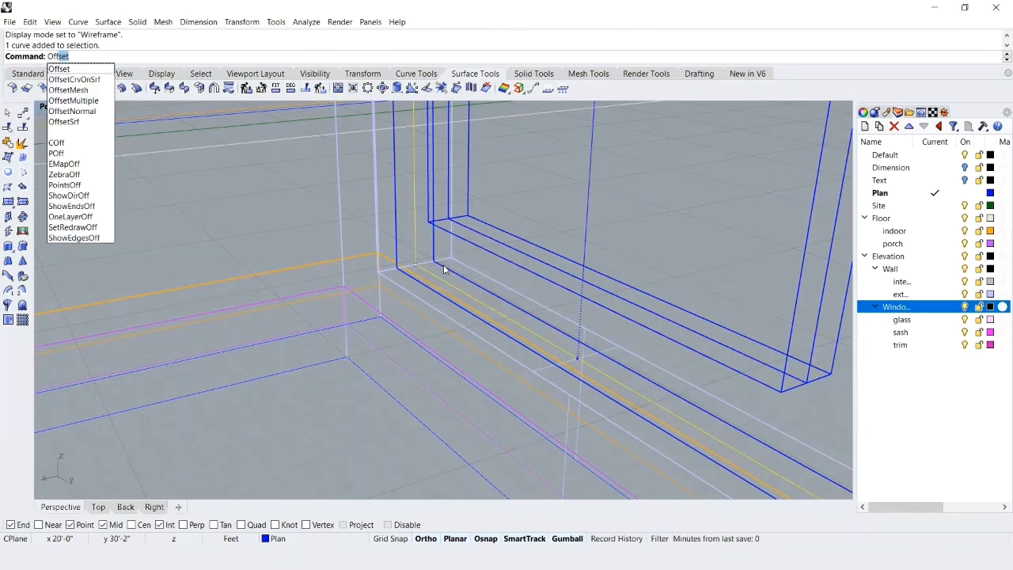
key("Return")
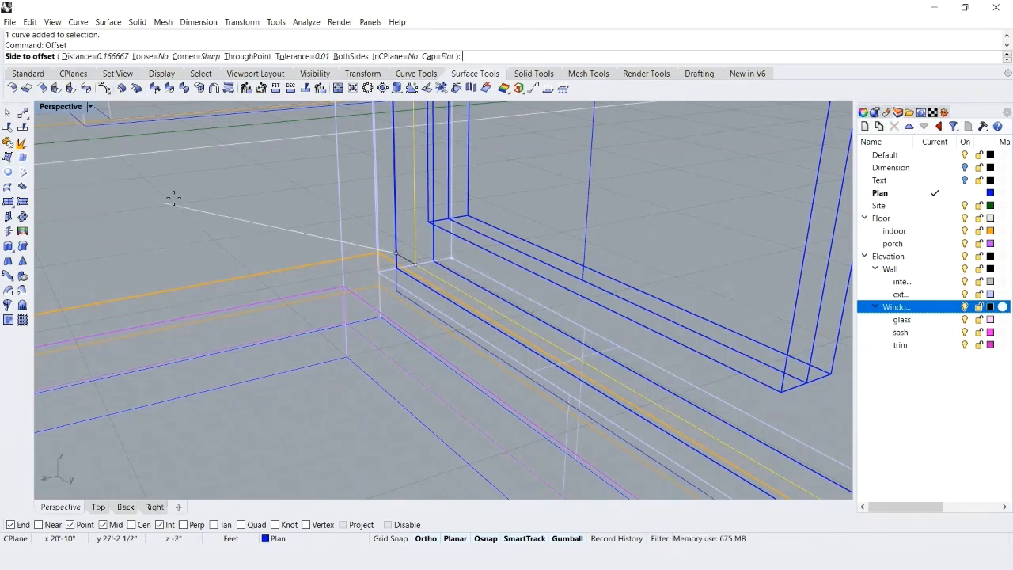
type("2\"")
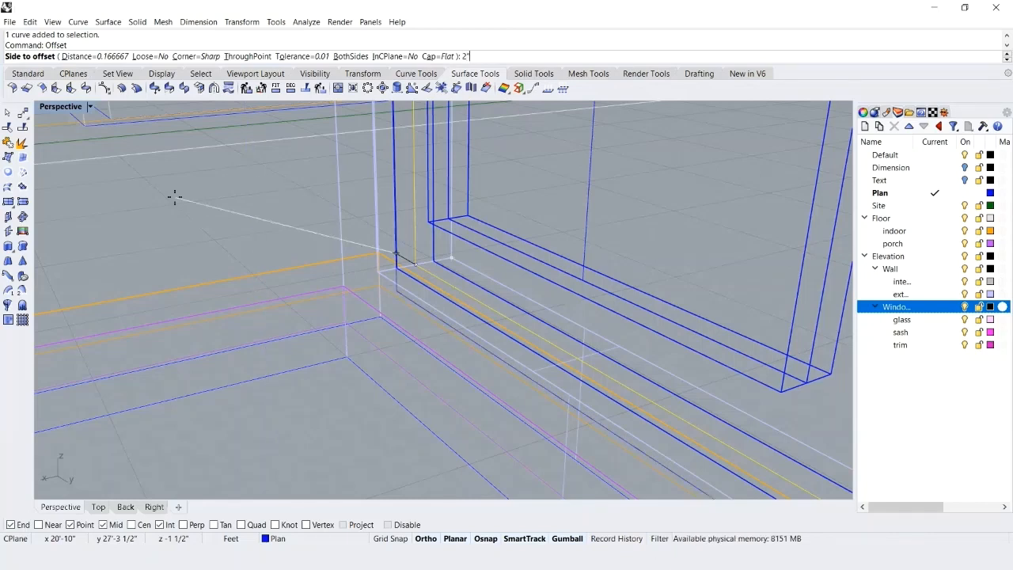
key("Return")
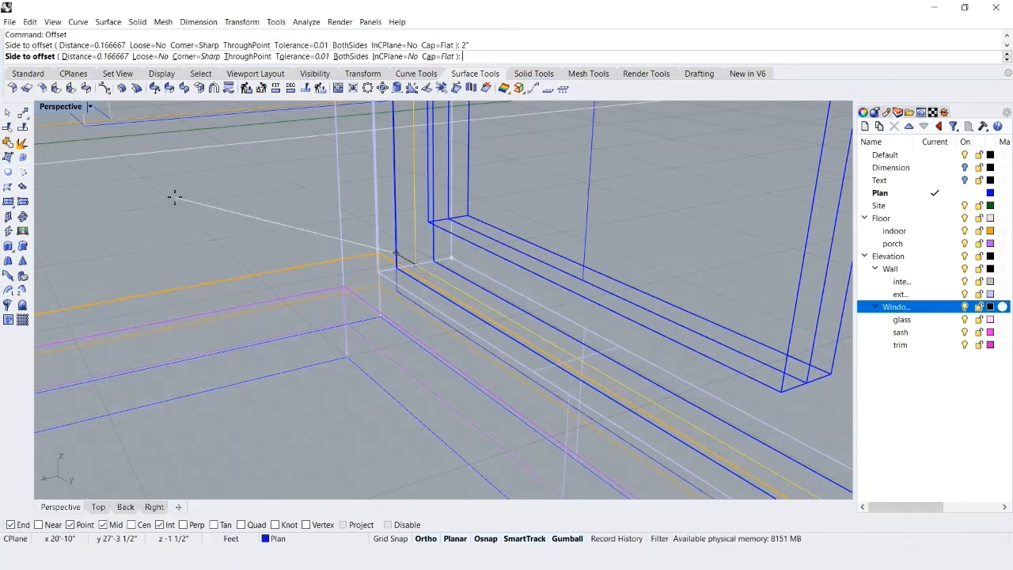
left_click(272, 178)
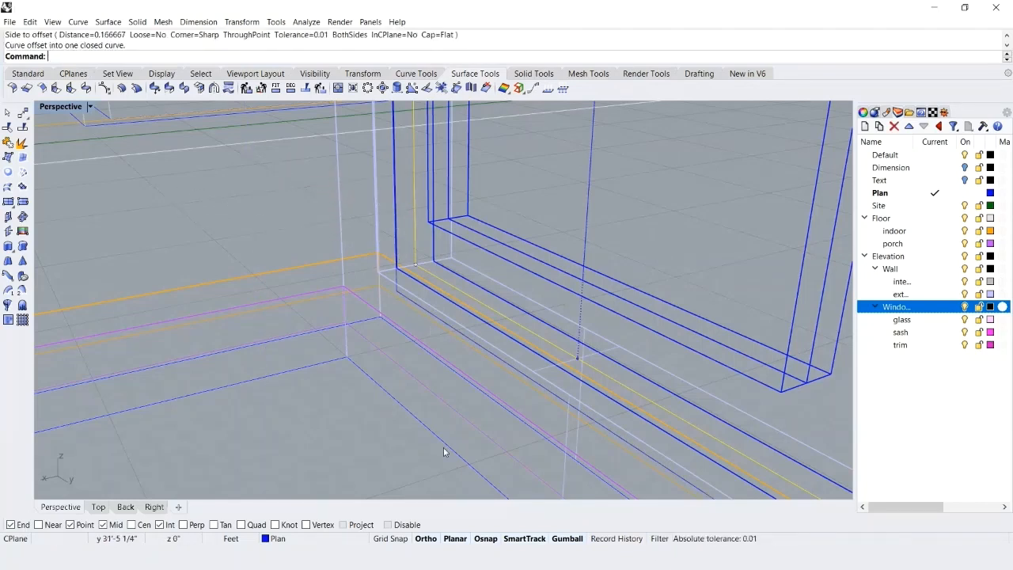
In the Top view, extrude the opening's outline curve and its outward offset together 3.5" to both sides as a solid trim.
left_click(98, 507)
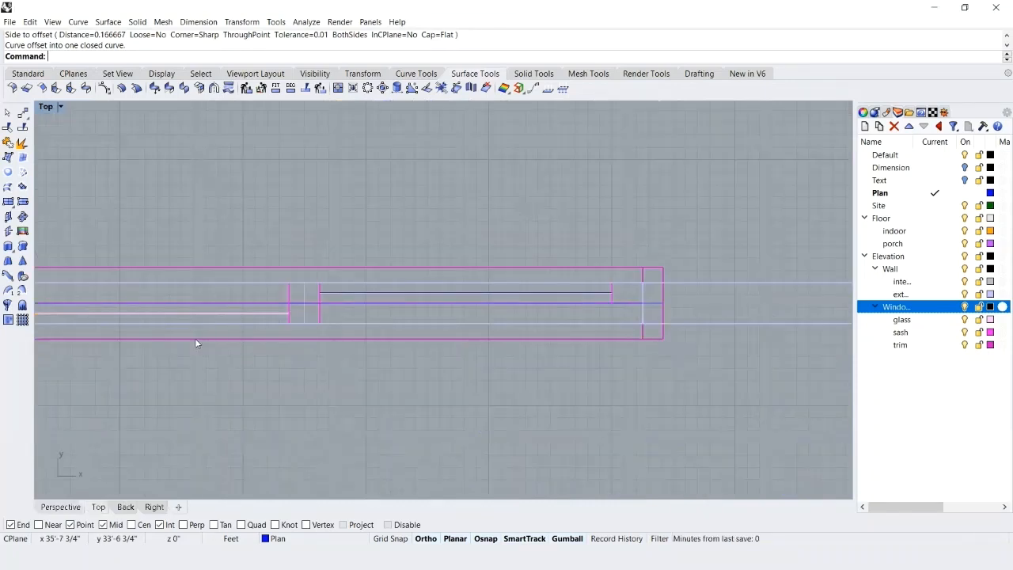
right_click_drag(274, 343, 523, 327)
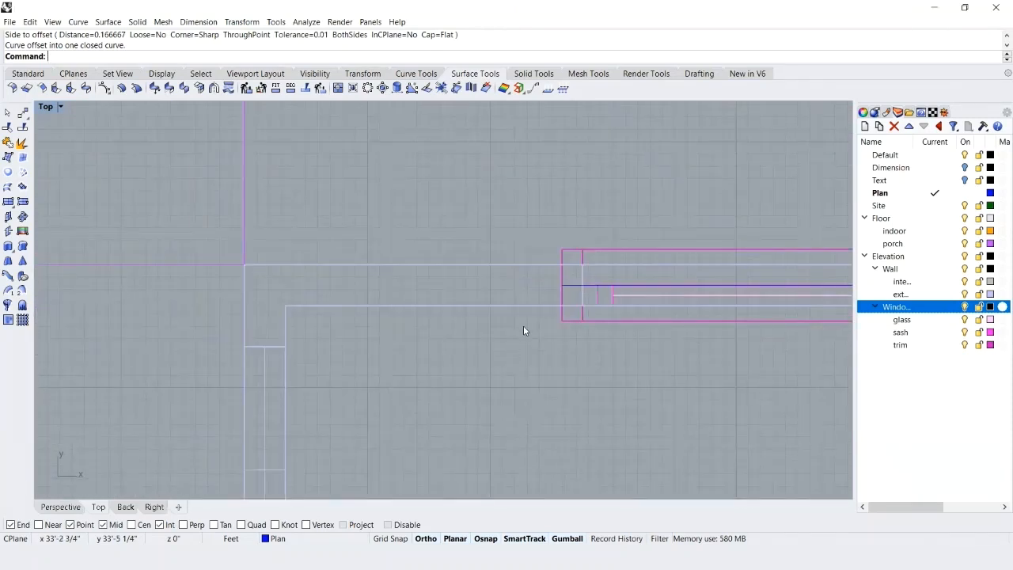
scroll(523, 327, "down", 2)
scroll(524, 330, "down", 2)
scroll(524, 330, "down", 2)
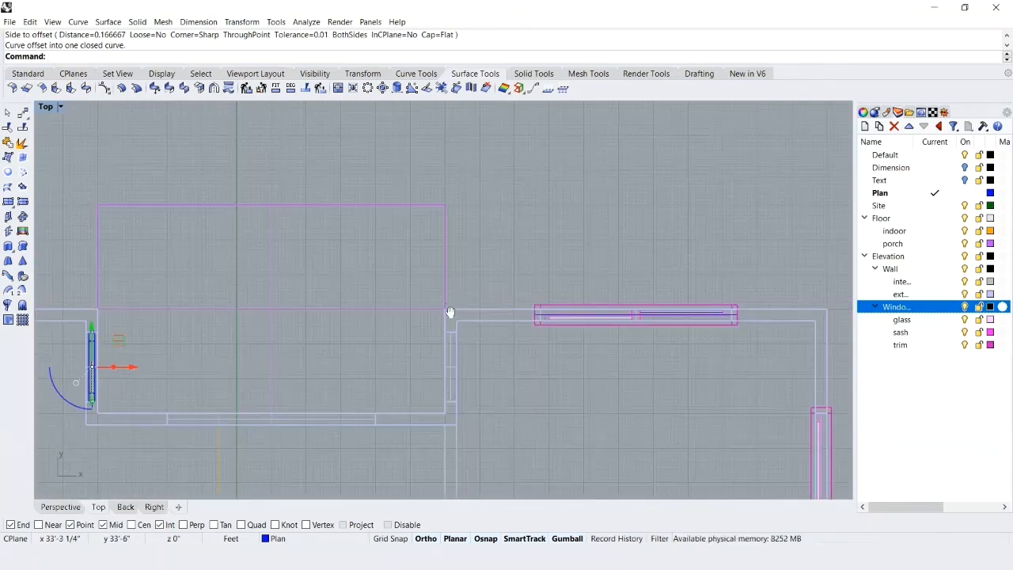
scroll(520, 324, "down", 4)
scroll(495, 312, "up", 9)
right_click_drag(265, 354, 518, 308)
scroll(494, 312, "up", 2)
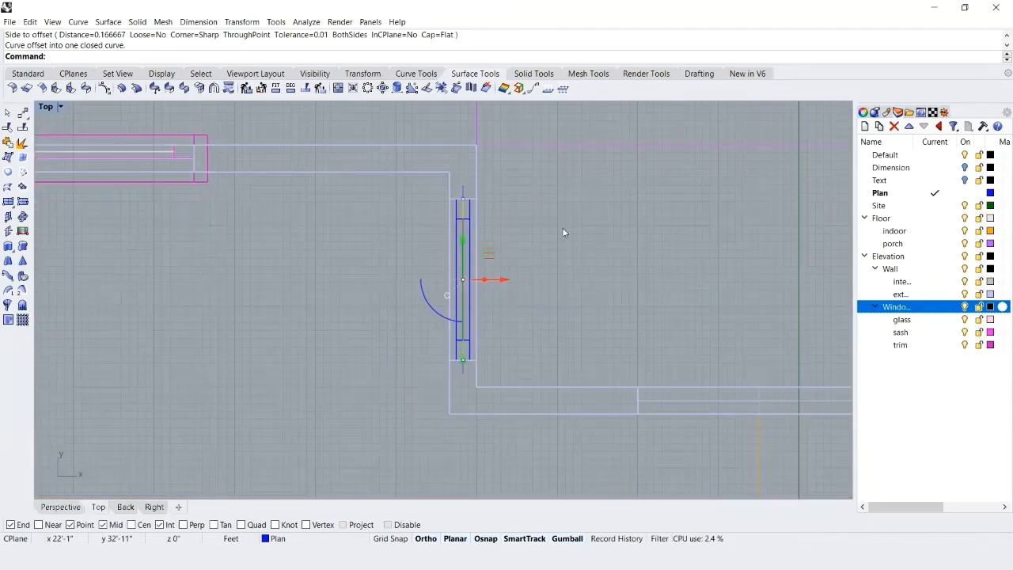
left_click(463, 190, "shift")
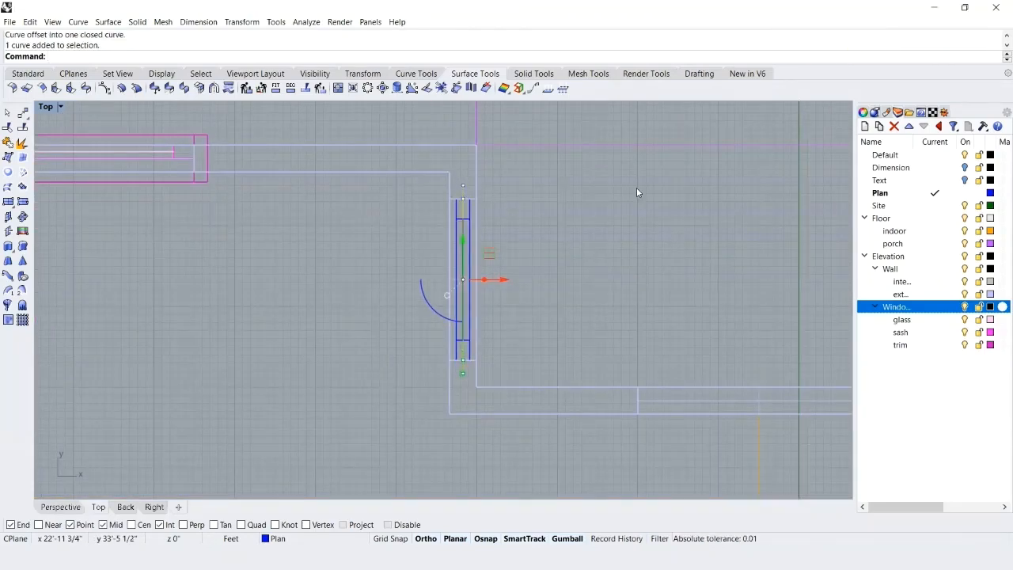
type("Extrud")
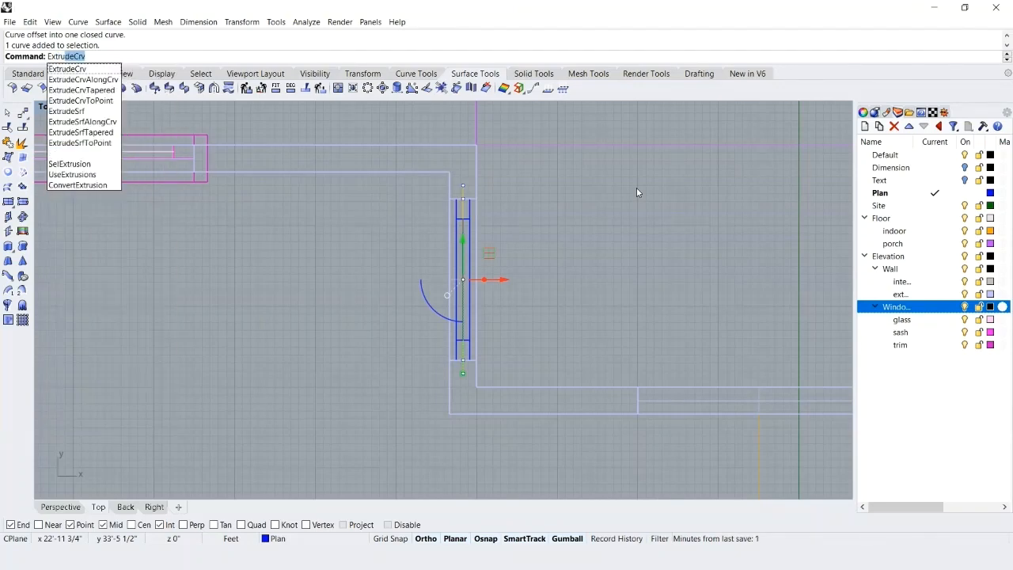
key("Return")
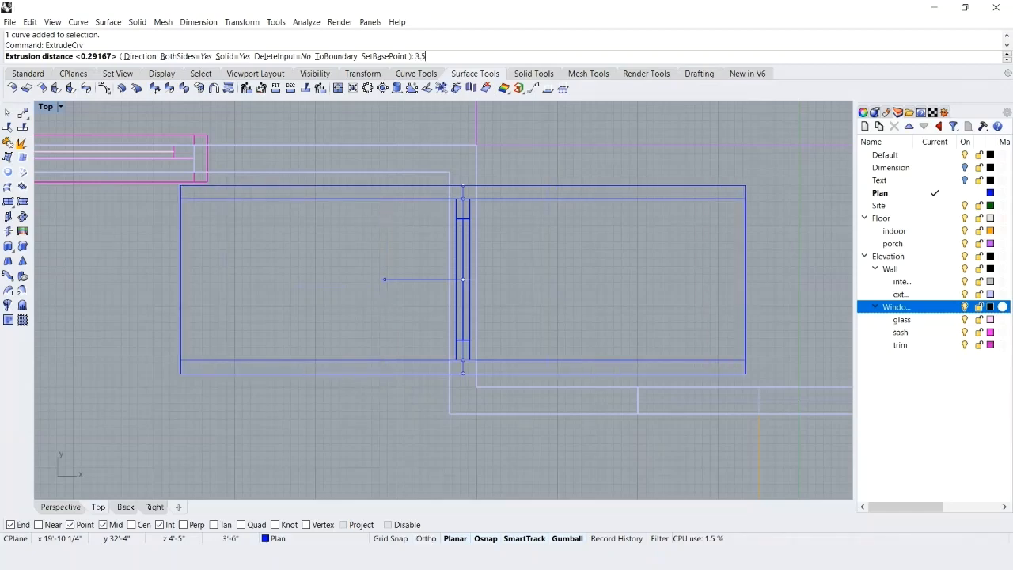
type("3.5")
key("Return")
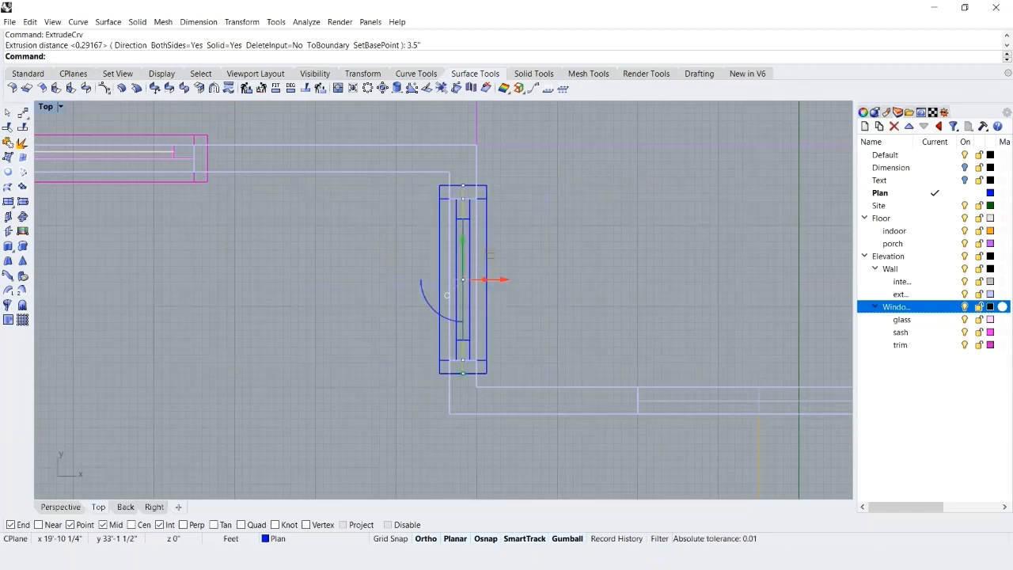
key("Escape")
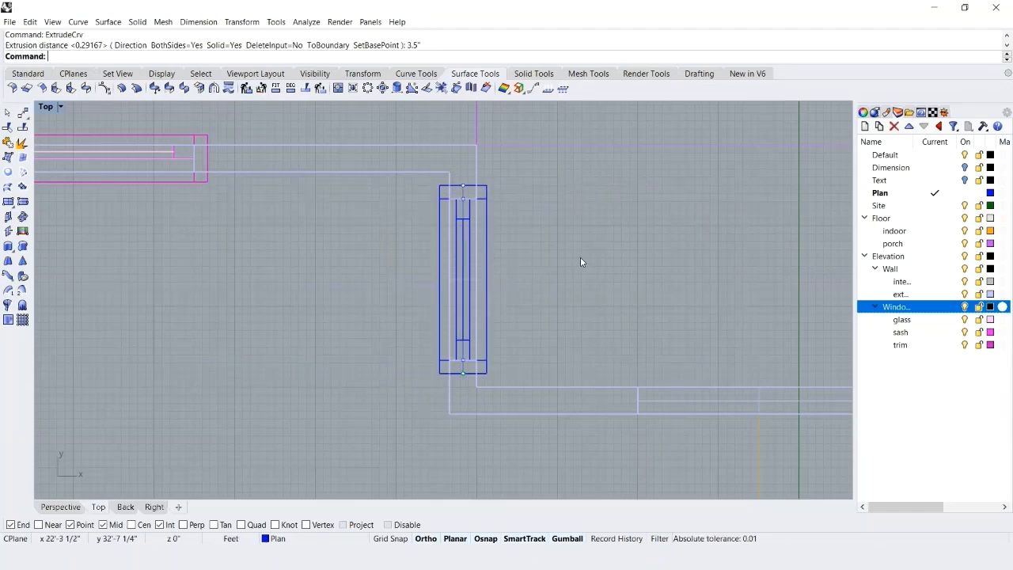
Return to the Perspective view, set its display to Shaded and save the file.
left_click(57, 508)
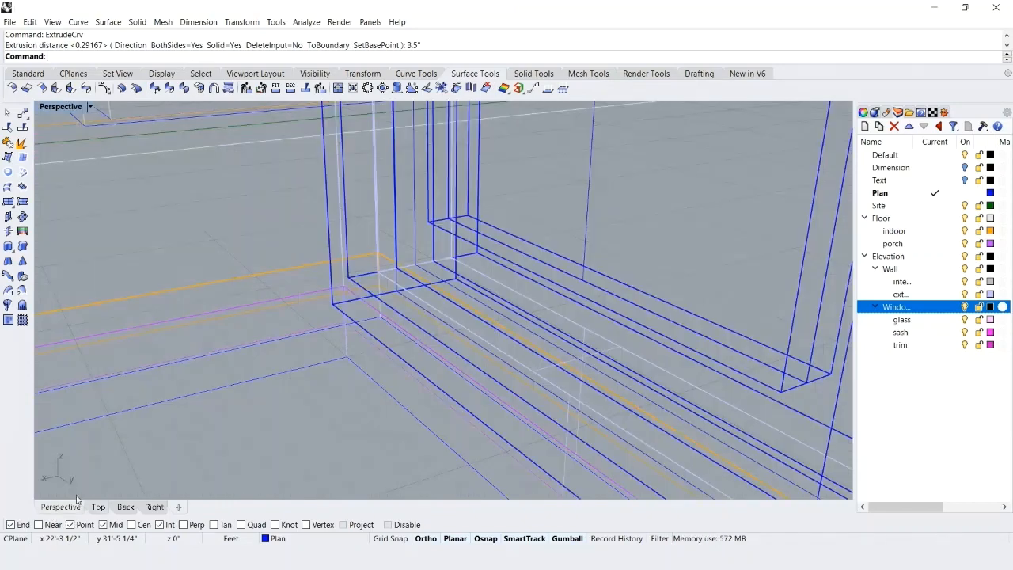
left_click(89, 108)
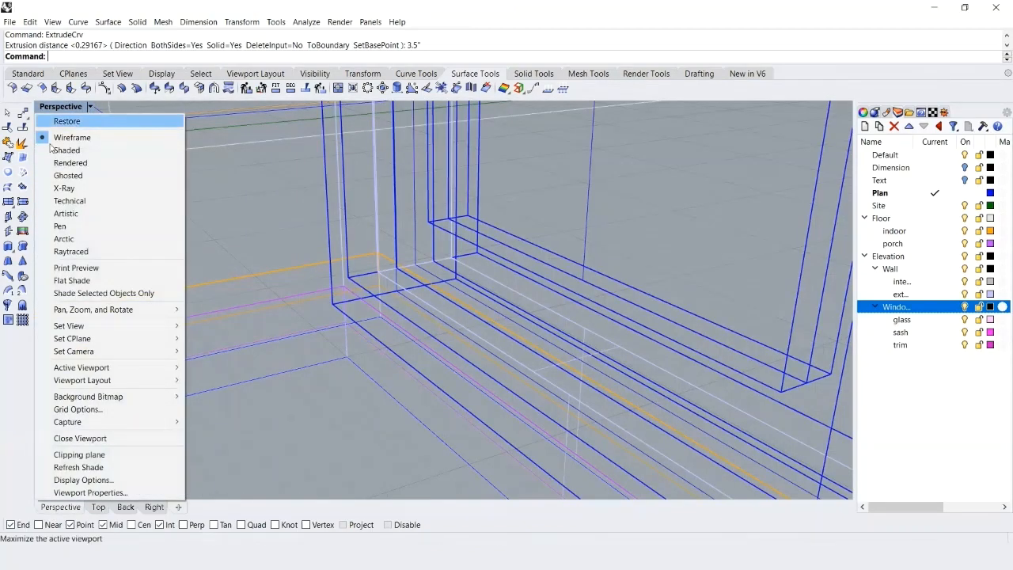
left_click(70, 151)
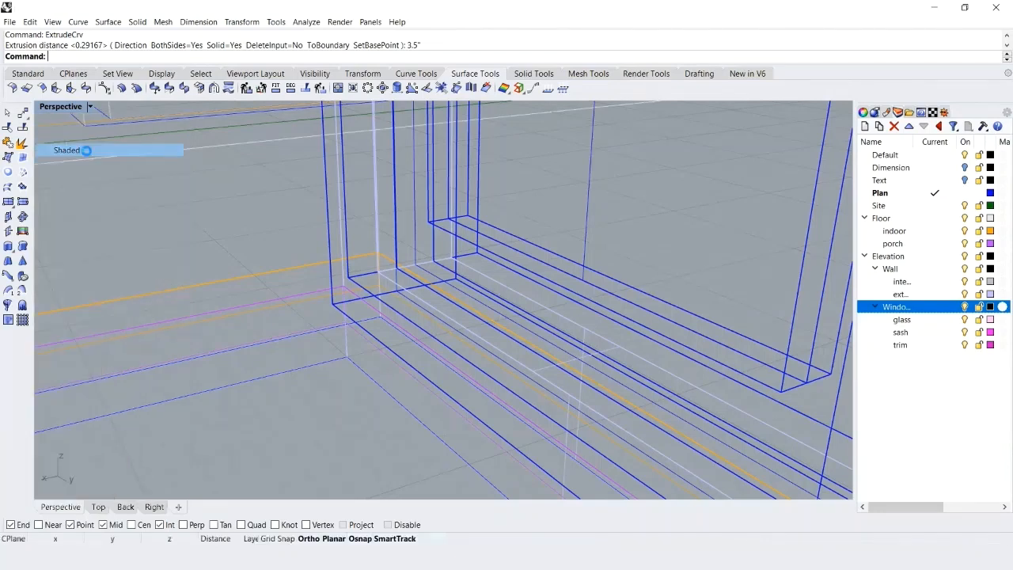
key("ctrl+s")
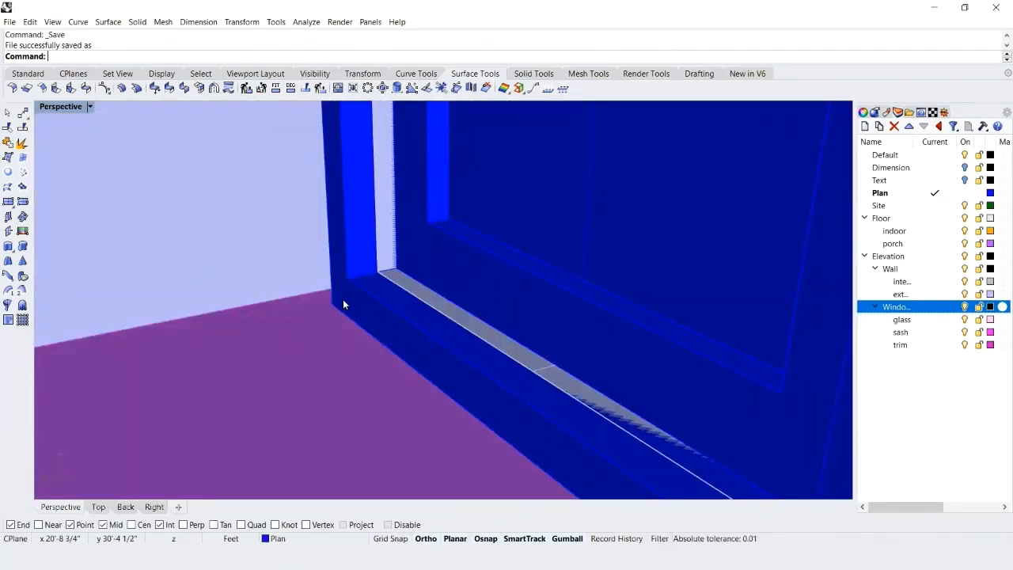
Assign the extruded outer trim of the narrow window to the trim layer.
left_click(343, 299)
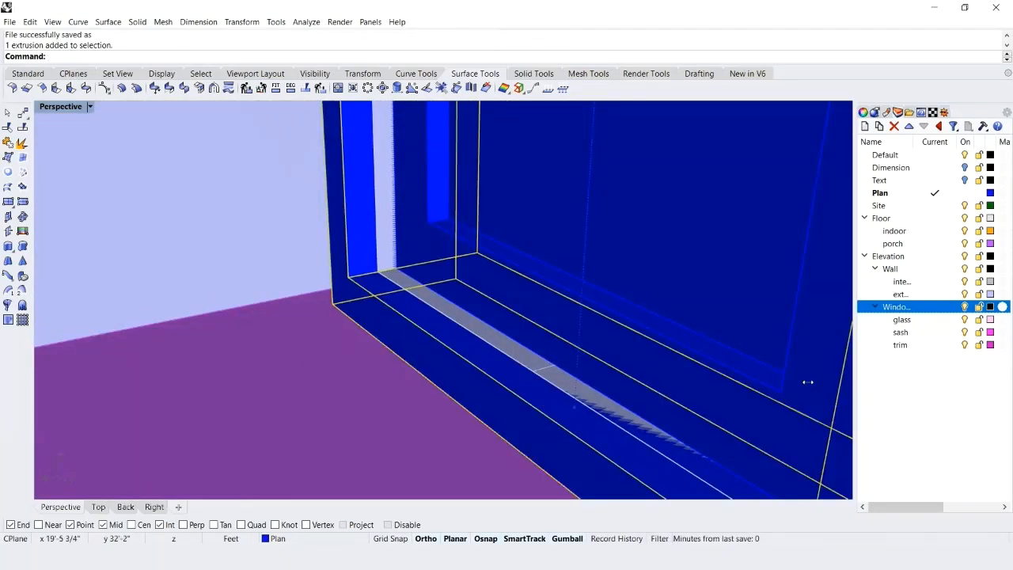
right_click(882, 347)
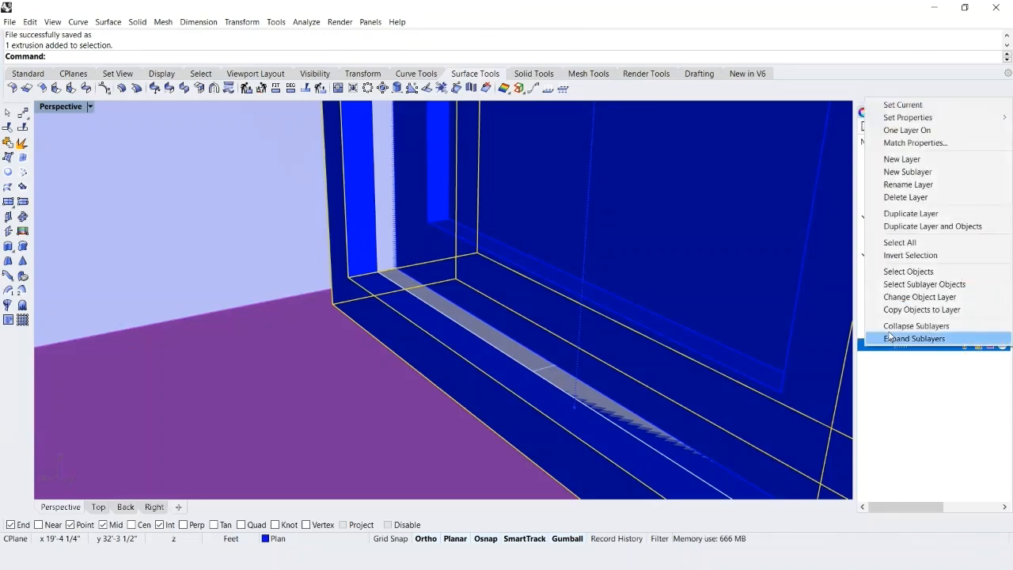
left_click(899, 298)
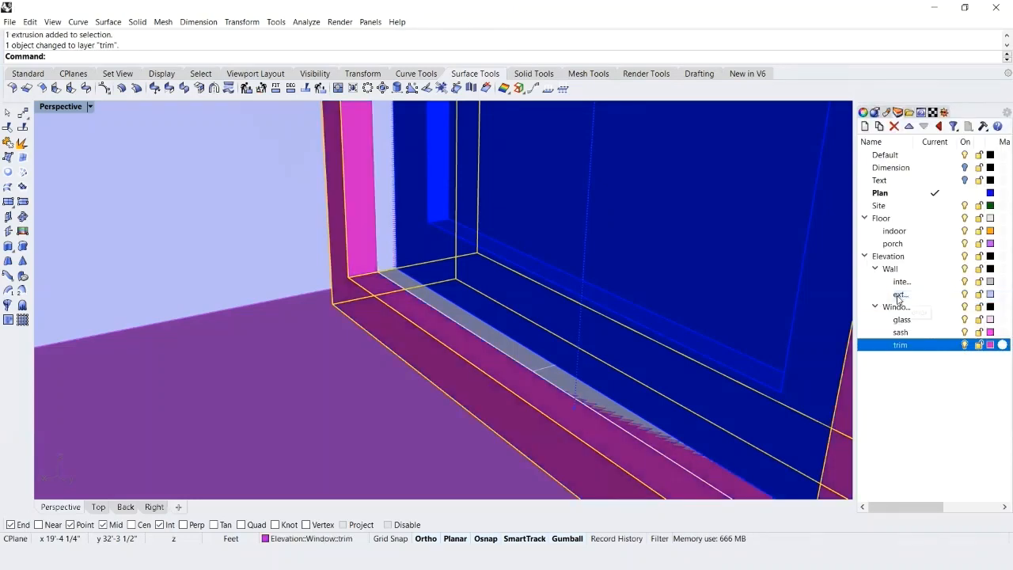
key("Escape")
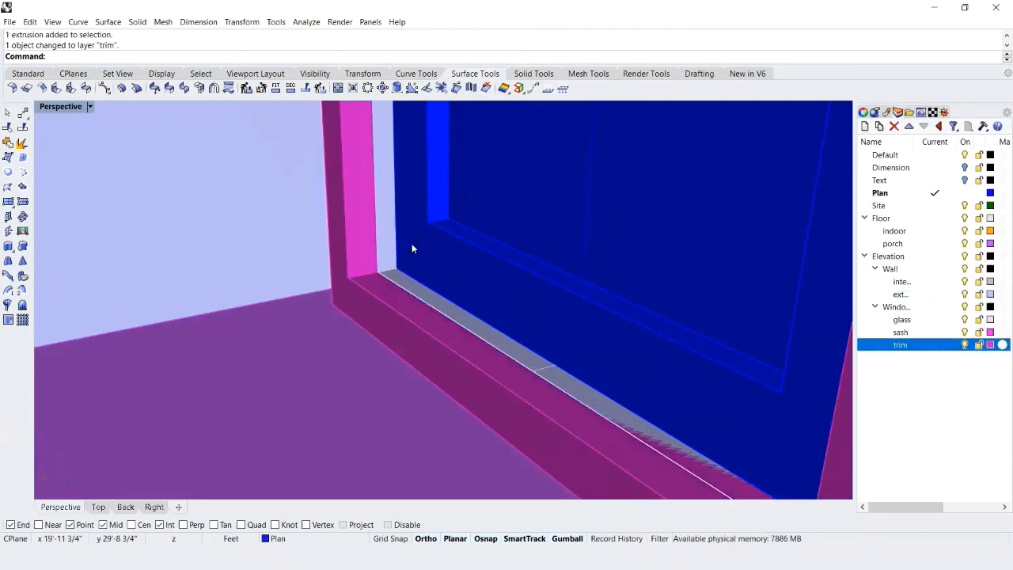
Assign the narrow window's inner frame to the sash layer.
left_click(412, 243)
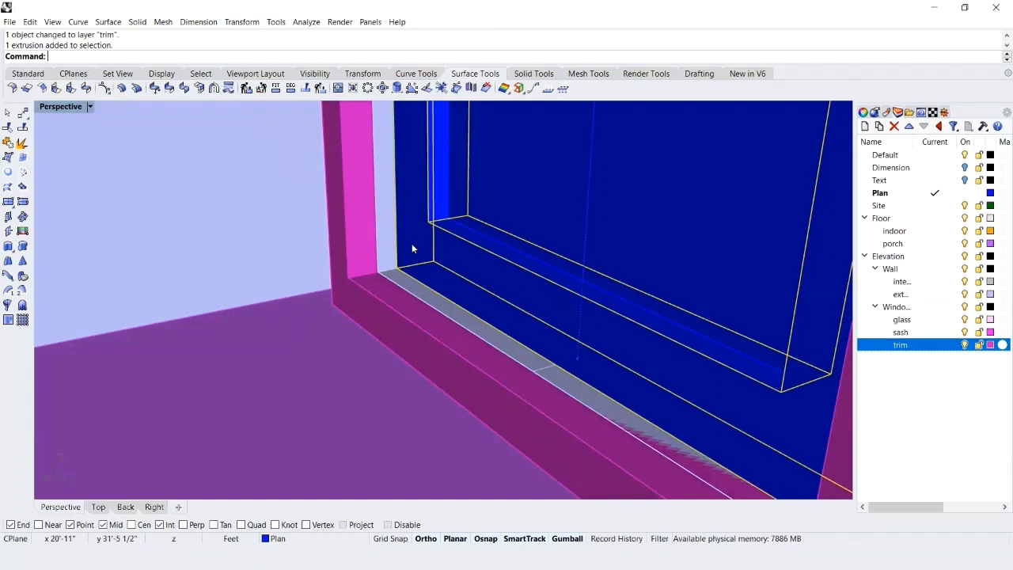
right_click(886, 332)
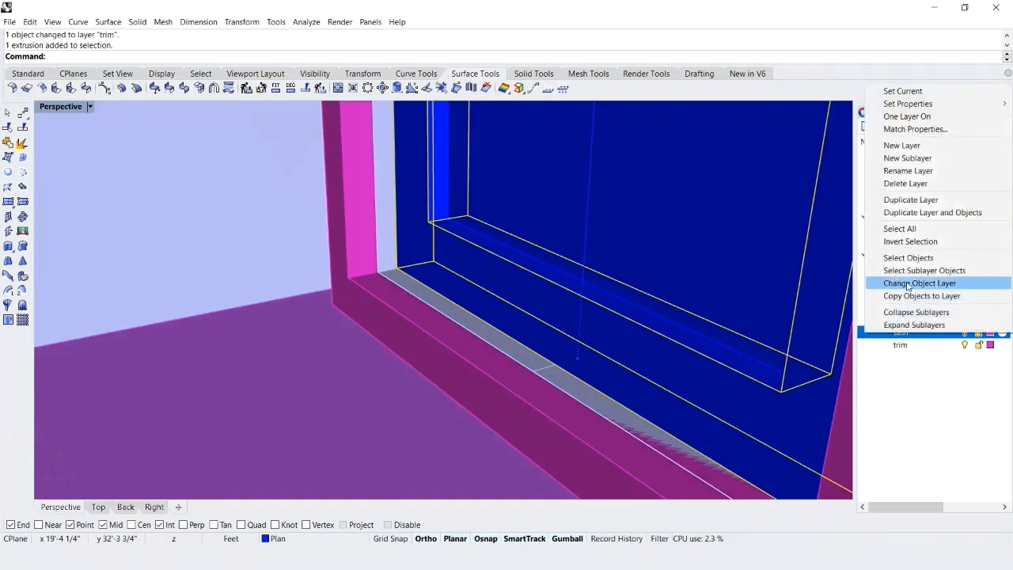
left_click(909, 284)
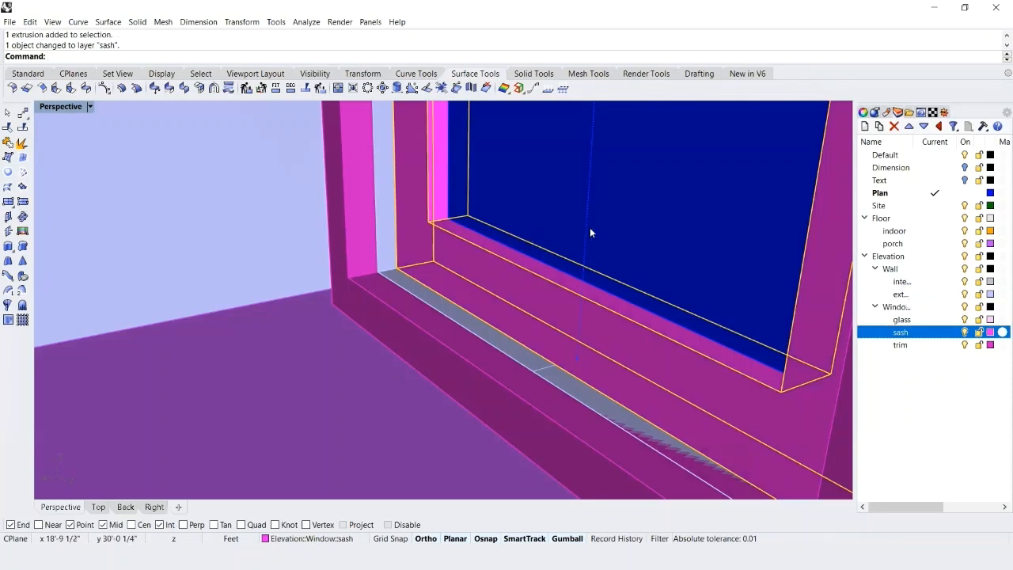
key("Escape")
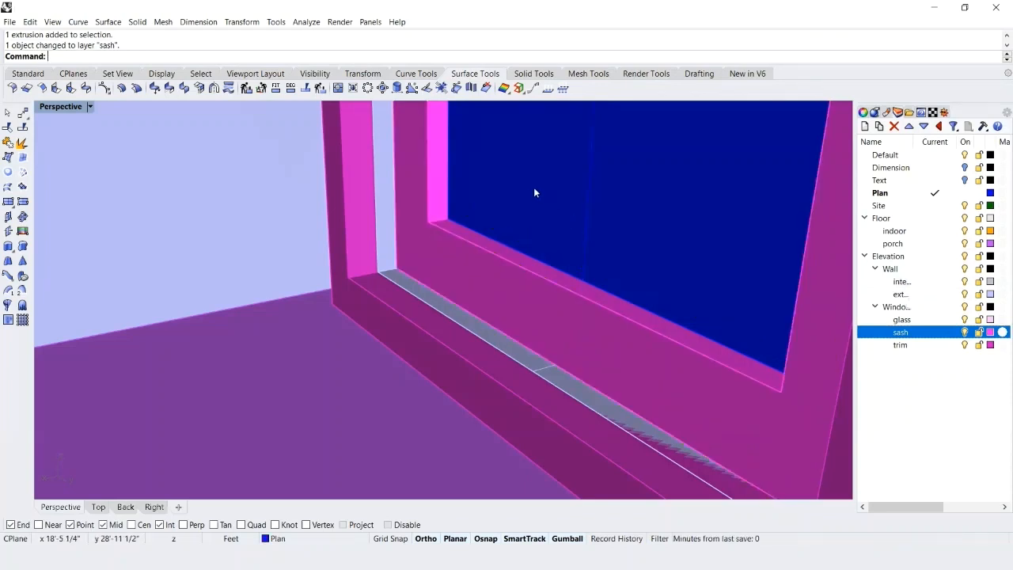
Assign the narrow window's glass surface to the glass layer.
left_click(534, 188)
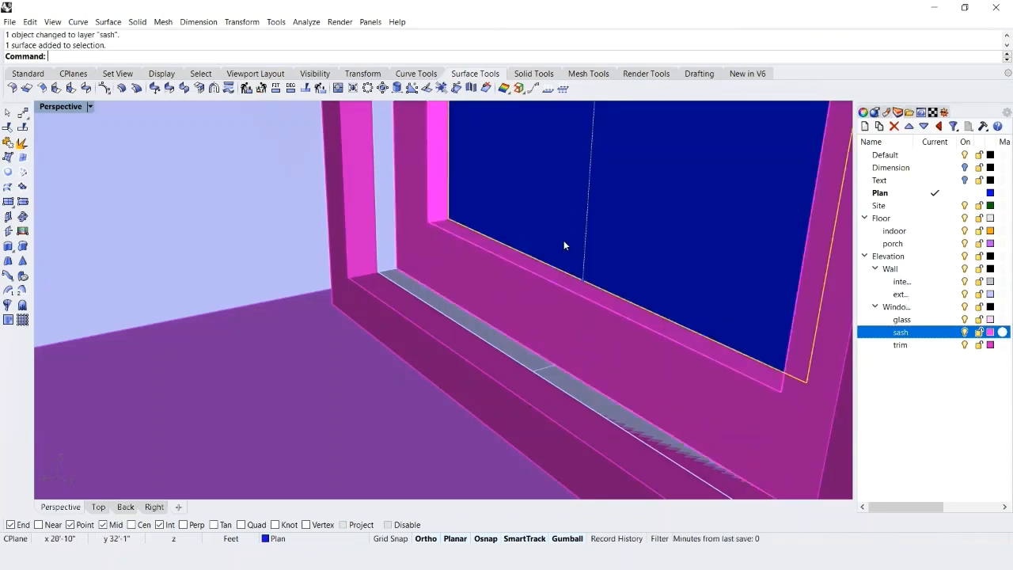
right_click(873, 319)
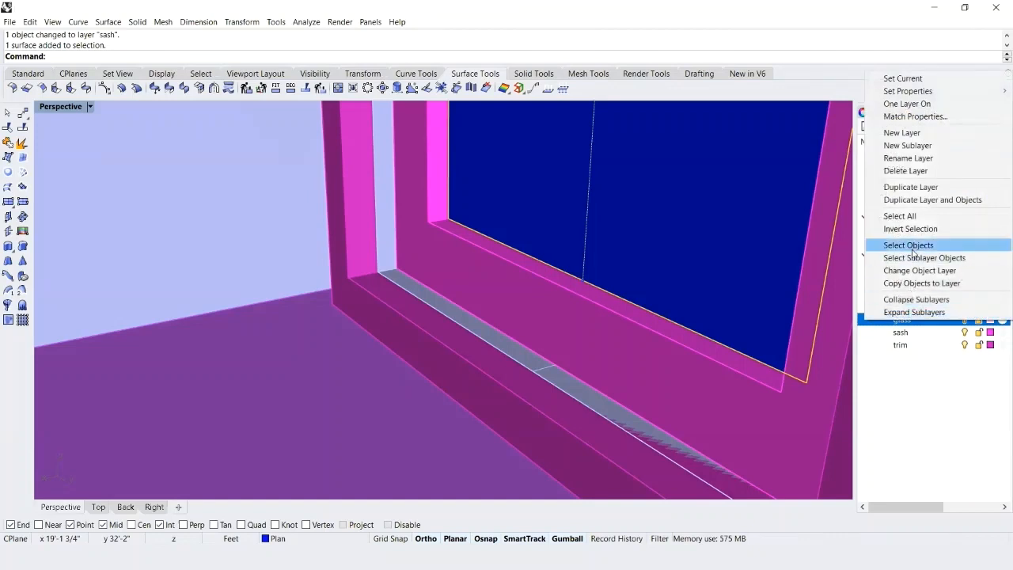
left_click(910, 271)
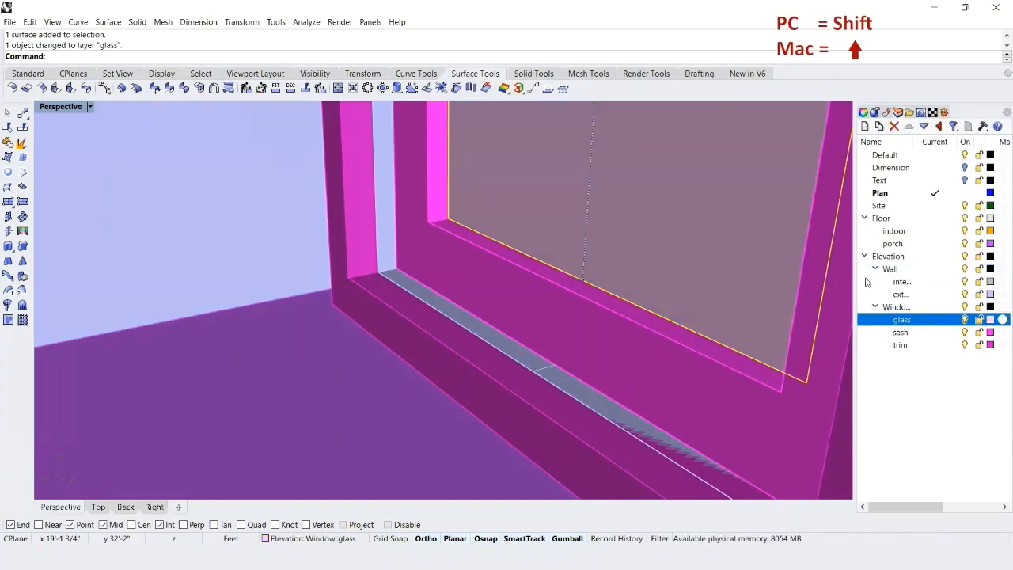
Mirror a copy of the narrow window's glass, sash and trim across the porch centreline, from the threshold midpoint to the front edge midpoint.
left_click(423, 249, "shift")
left_click(365, 311, "shift")
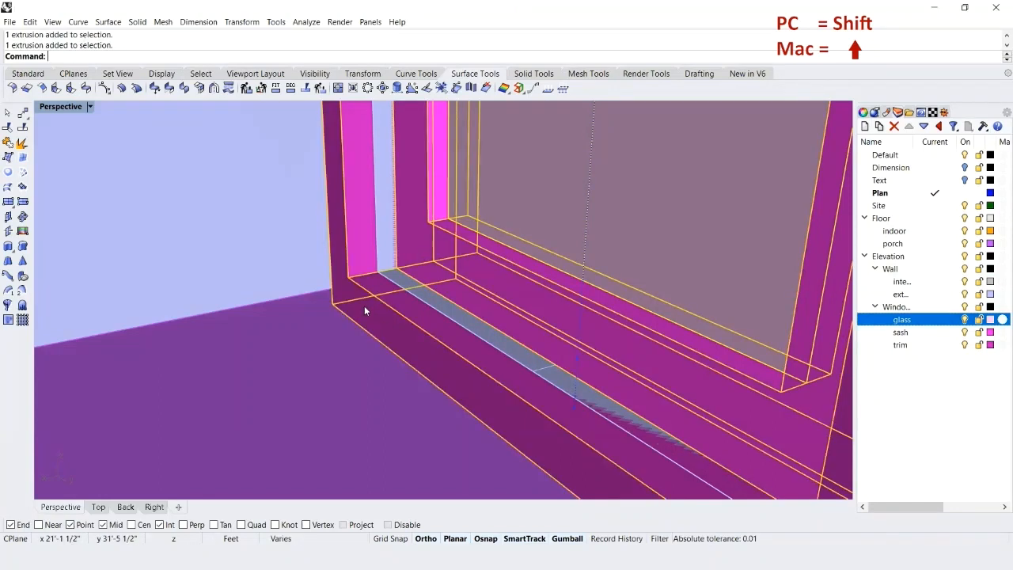
type("Mirror")
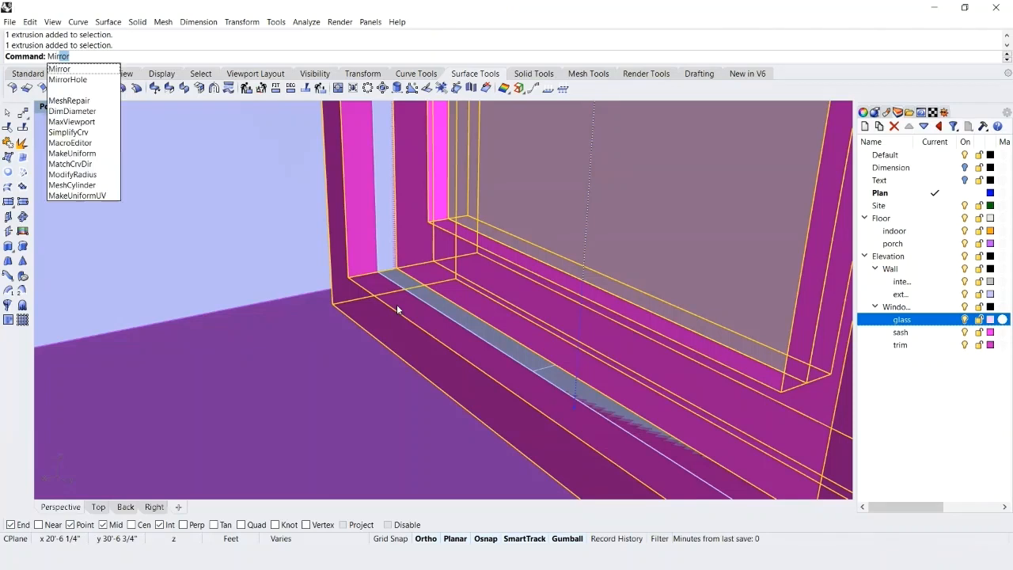
key("Return")
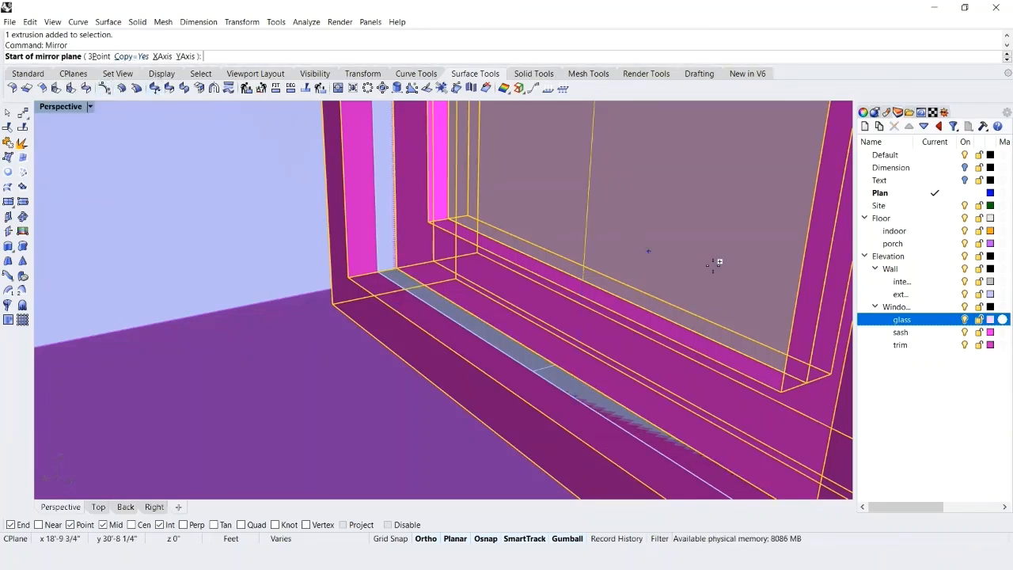
scroll(733, 267, "down", 5)
scroll(450, 354, "up", 2)
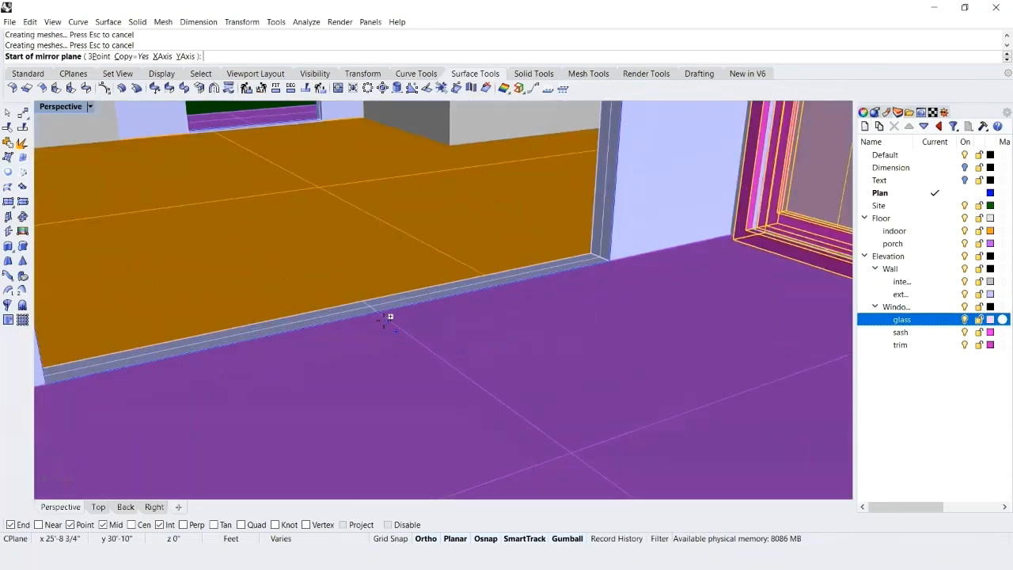
left_click(377, 311)
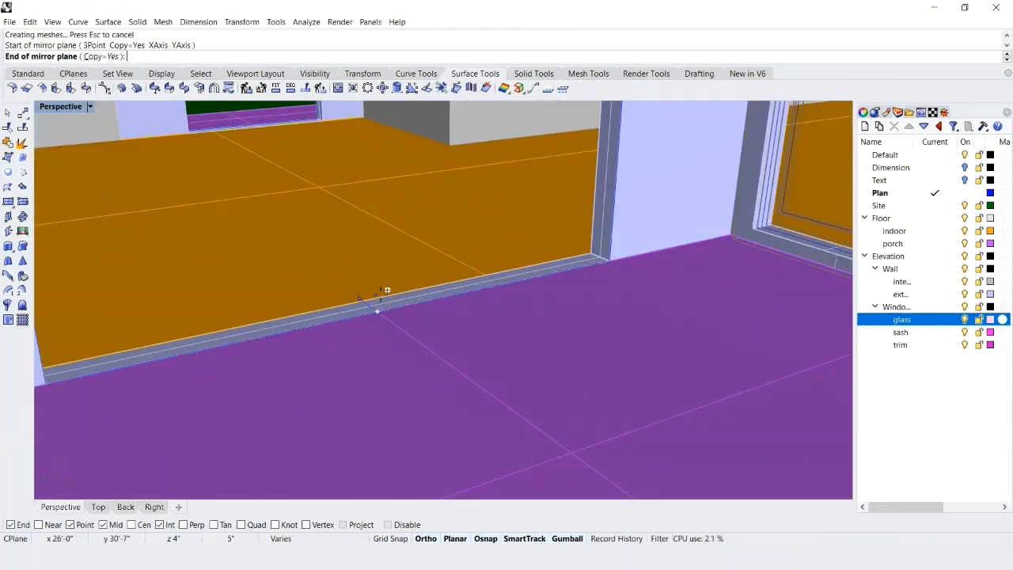
scroll(386, 291, "down", 3)
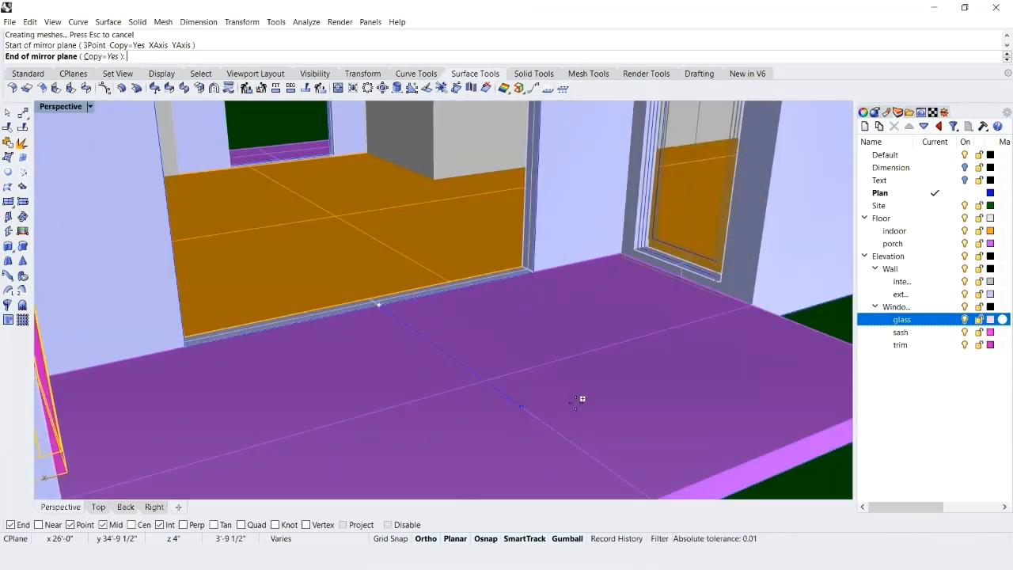
scroll(590, 415, "down", 3)
scroll(596, 434, "up", 3)
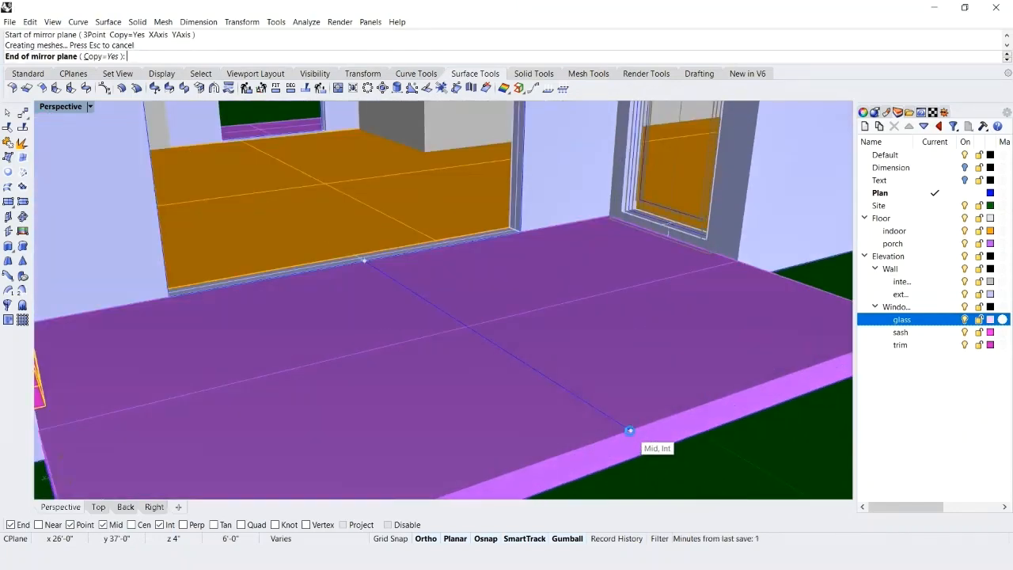
left_click(629, 430)
scroll(716, 316, "down", 4)
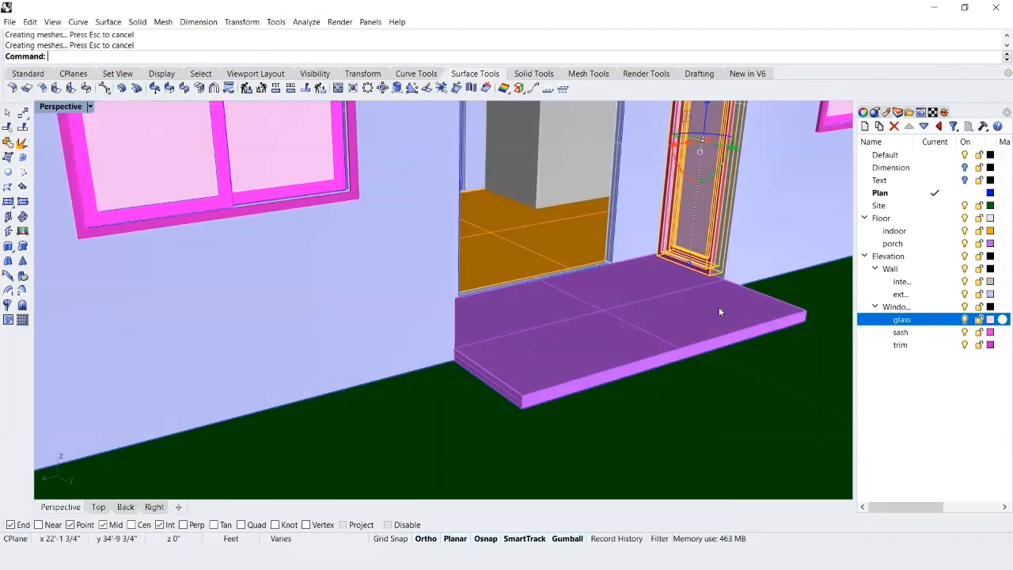
Check the mirrored window on the opposite side of the porch, deselect it and save the file.
right_click_drag(719, 311, 225, 294)
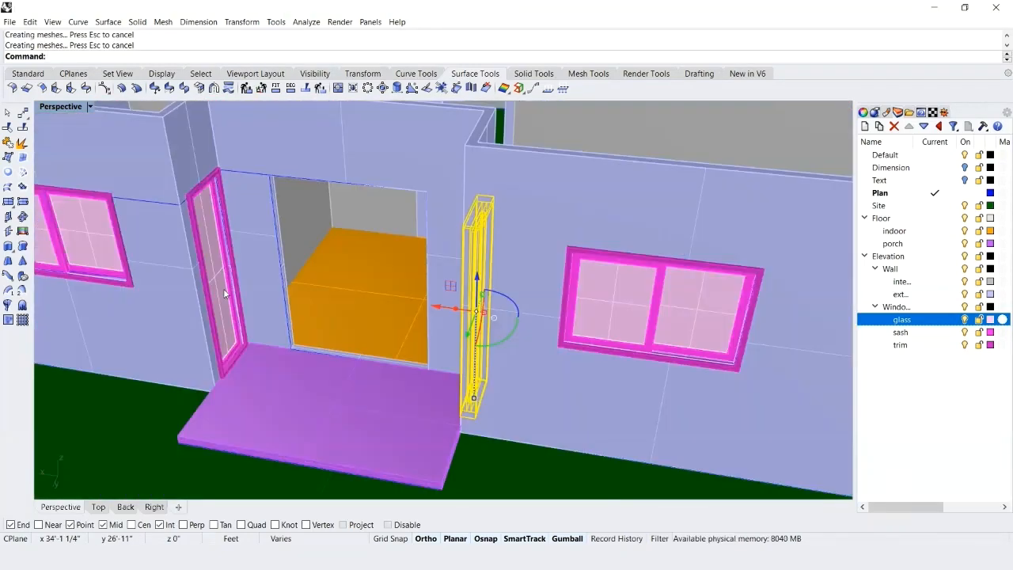
scroll(214, 304, "up", 4)
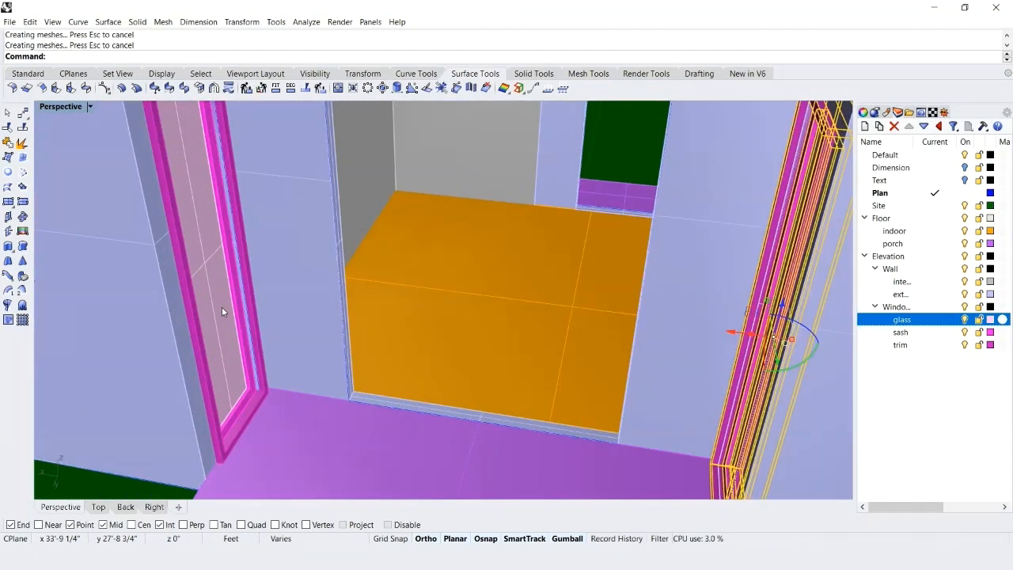
key("Escape")
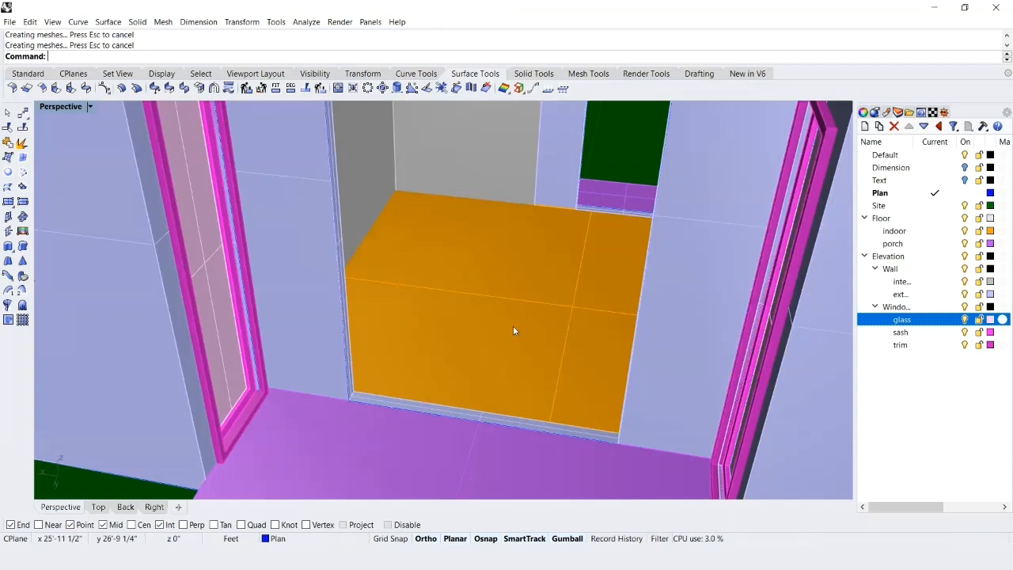
key("ctrl+s")
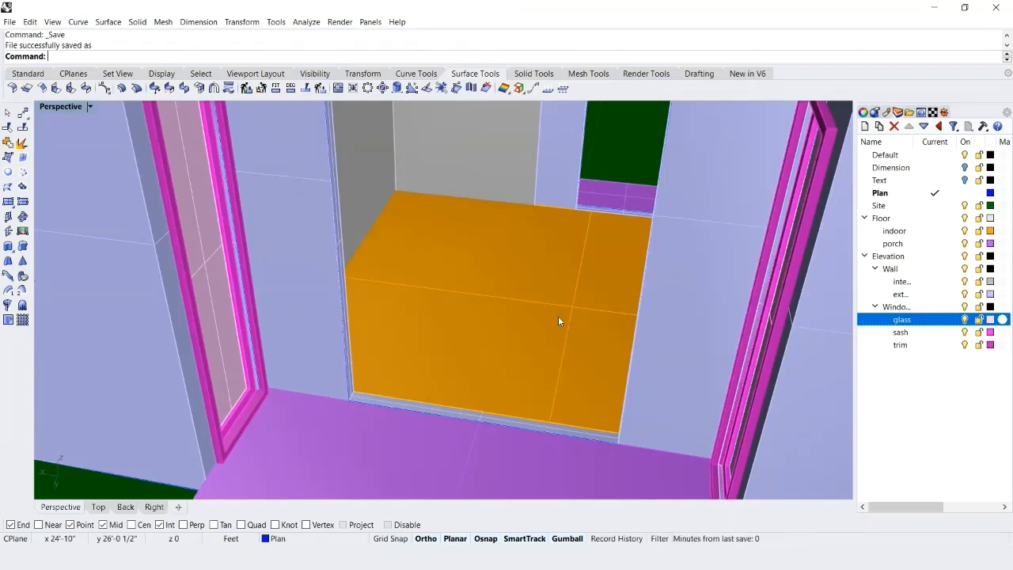
Examine the trims of the finished double windows around the house corner and beside the porch.
scroll(559, 317, "down", 5)
right_click_drag(400, 294, 455, 255)
scroll(444, 255, "up", 3)
left_click(443, 255)
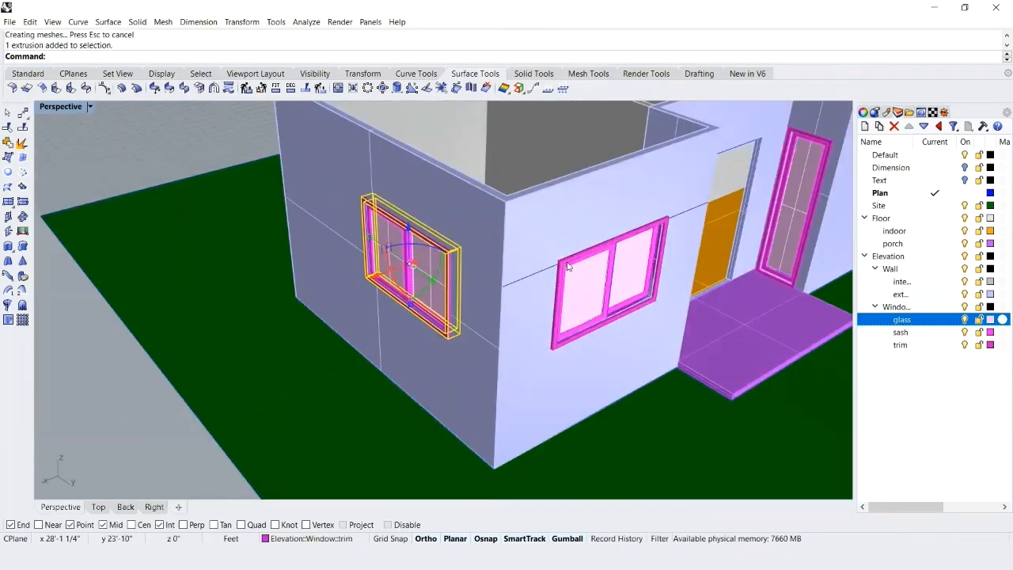
left_click(568, 261)
scroll(794, 195, "down", 3)
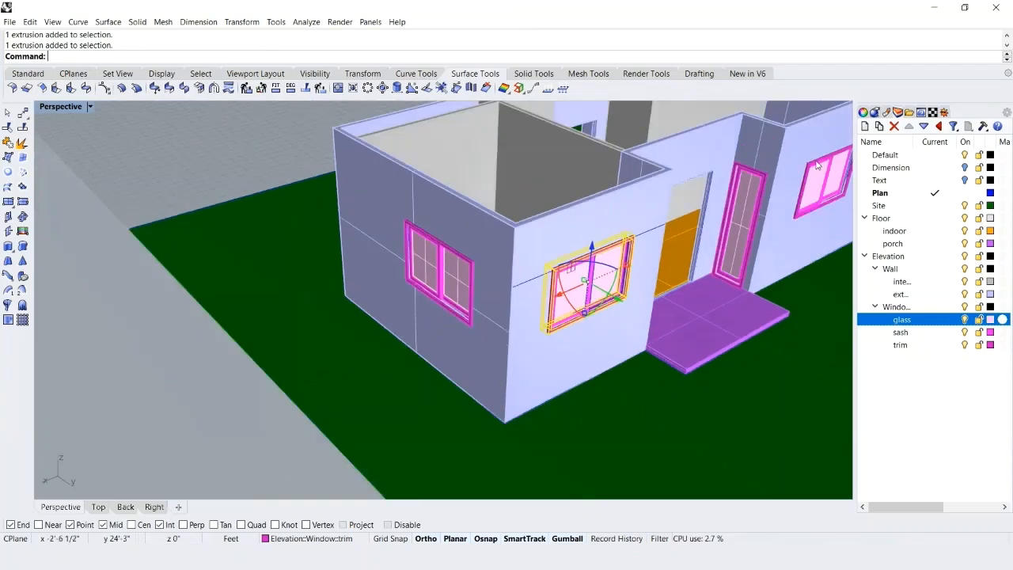
left_click(789, 188)
key("Escape")
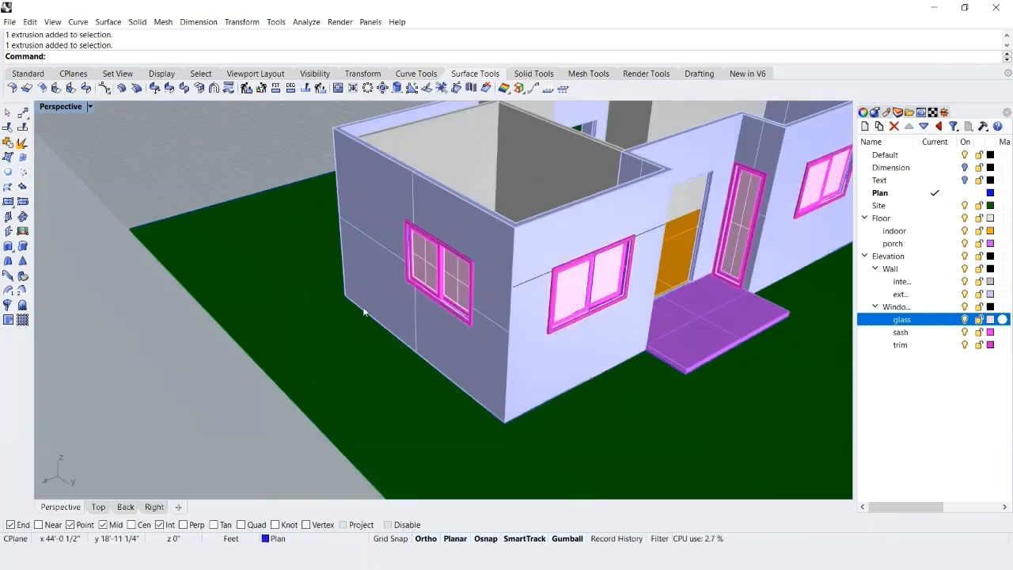
Bring the two small high openings beside the other entrance into view and save the file.
right_click_drag(420, 284, 615, 235)
scroll(111, 261, "up", 5)
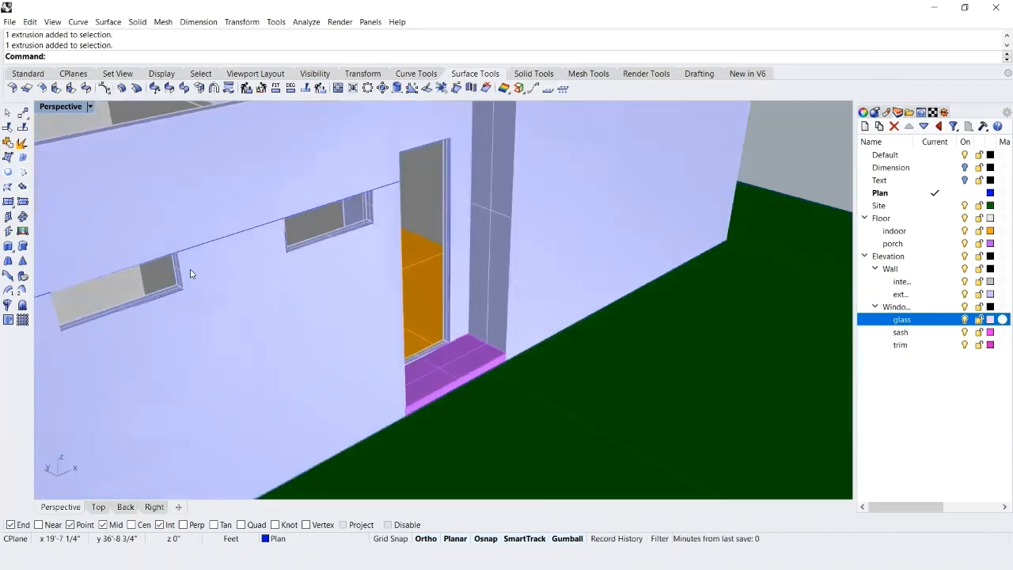
scroll(330, 301, "up", 5)
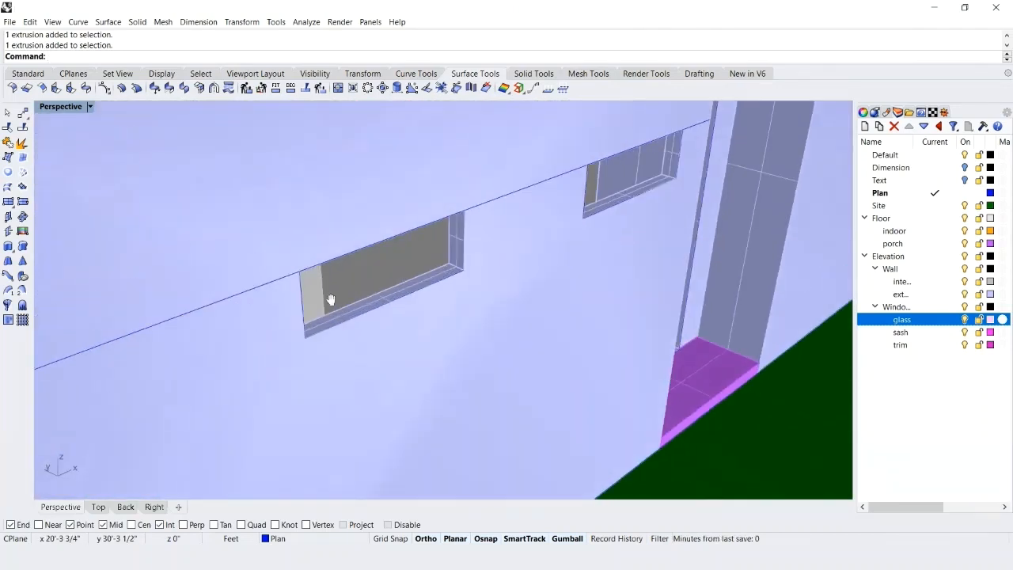
key("ctrl+s")
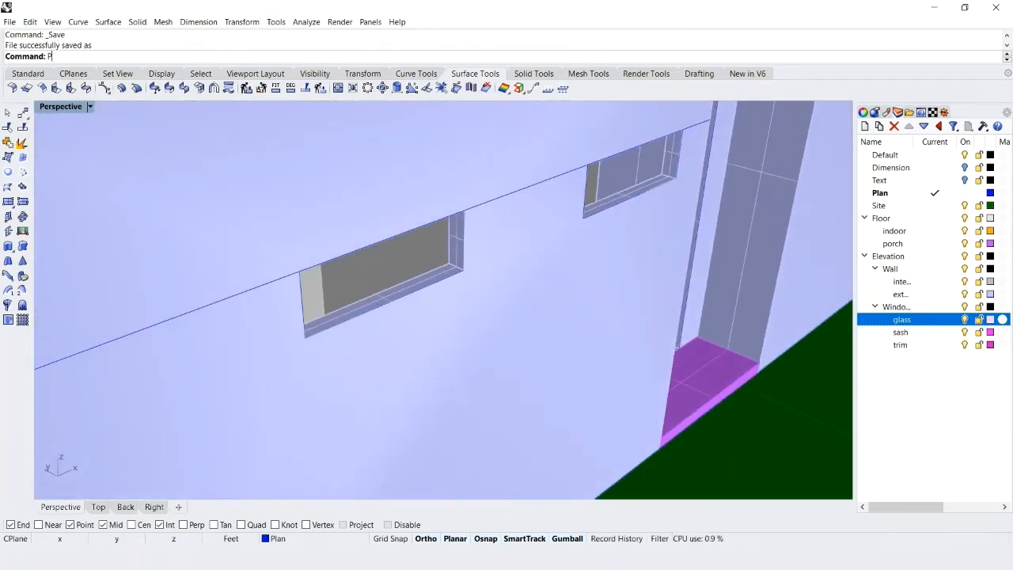
Start a polyline at the small opening's upper outer corner, run it to the top edge's midpoint and continue 1.5" further.
type("ol")
key("Return")
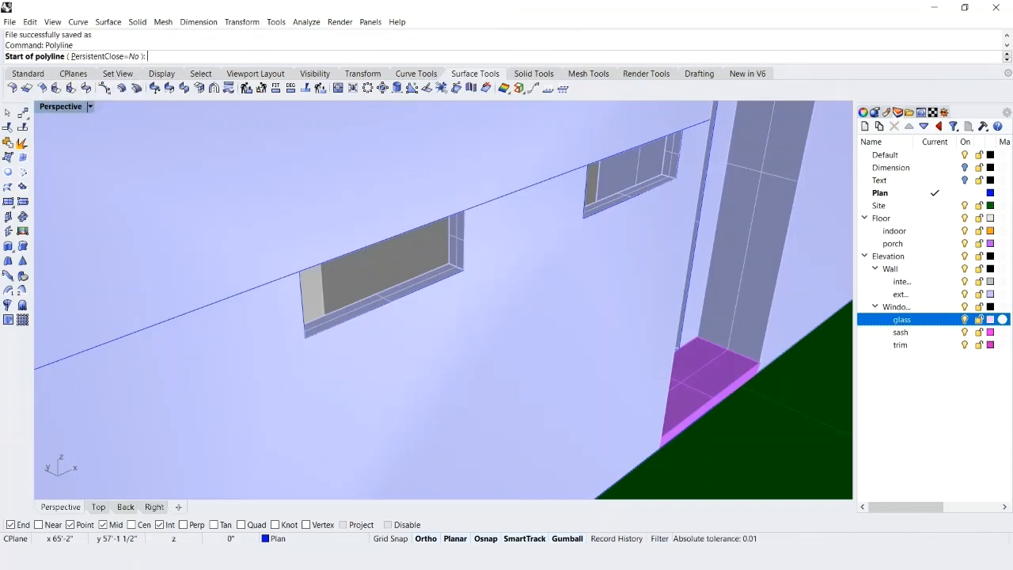
left_click(298, 272)
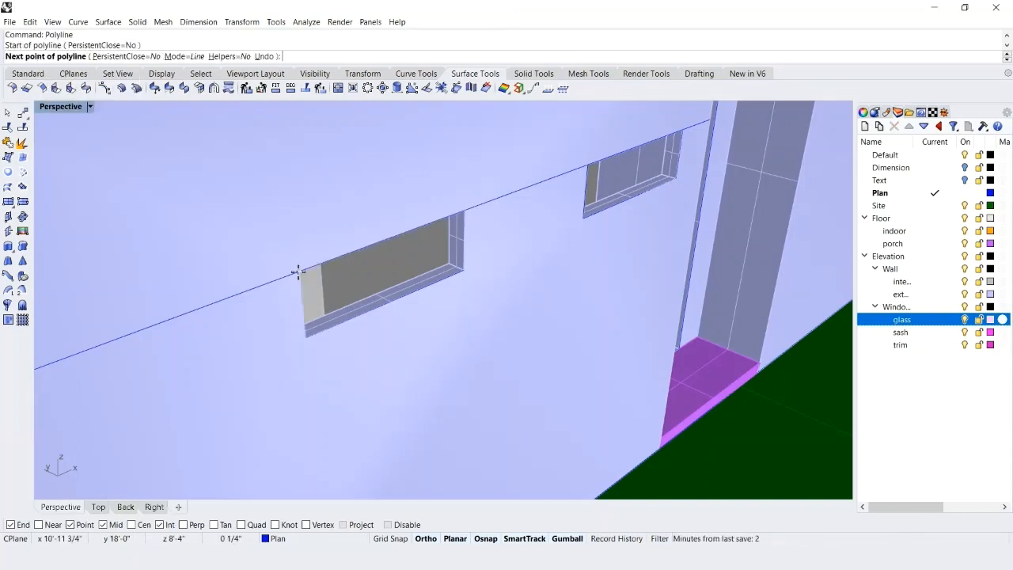
left_click(389, 237)
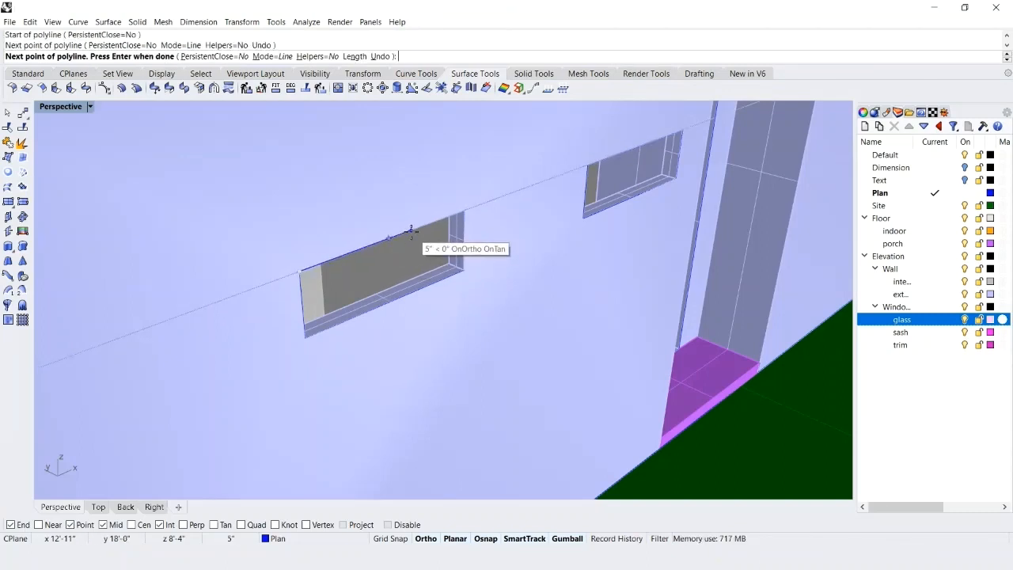
type("1.5")
key("Return")
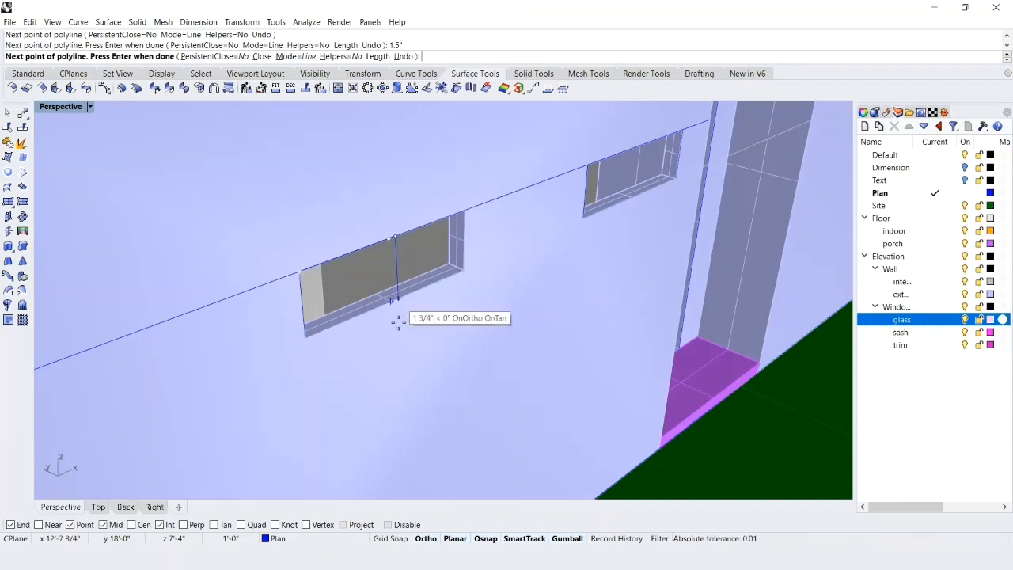
Switch to the Front view and continue the polyline straight down to the small opening's bottom edge.
left_click(124, 508)
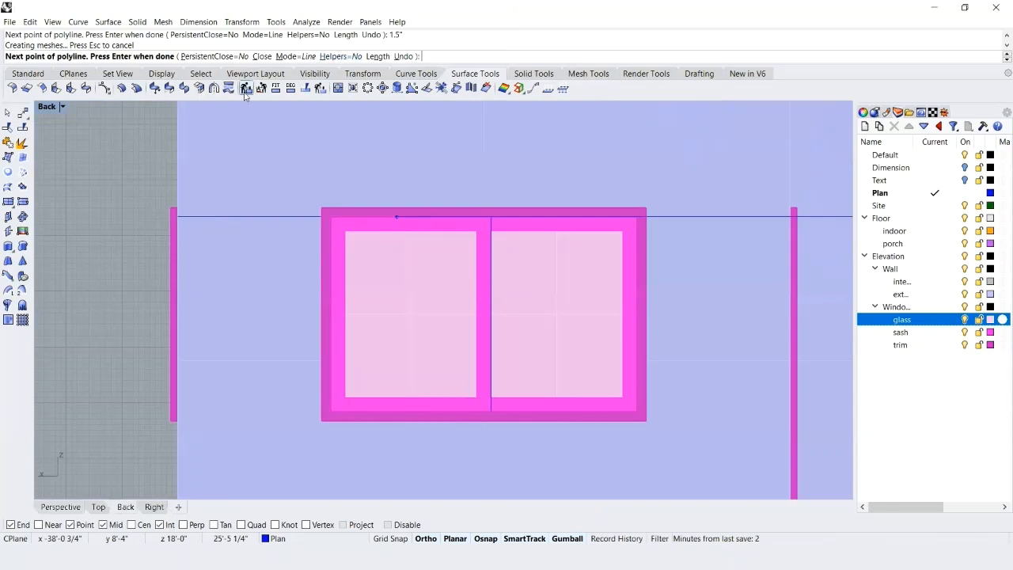
left_click(112, 75)
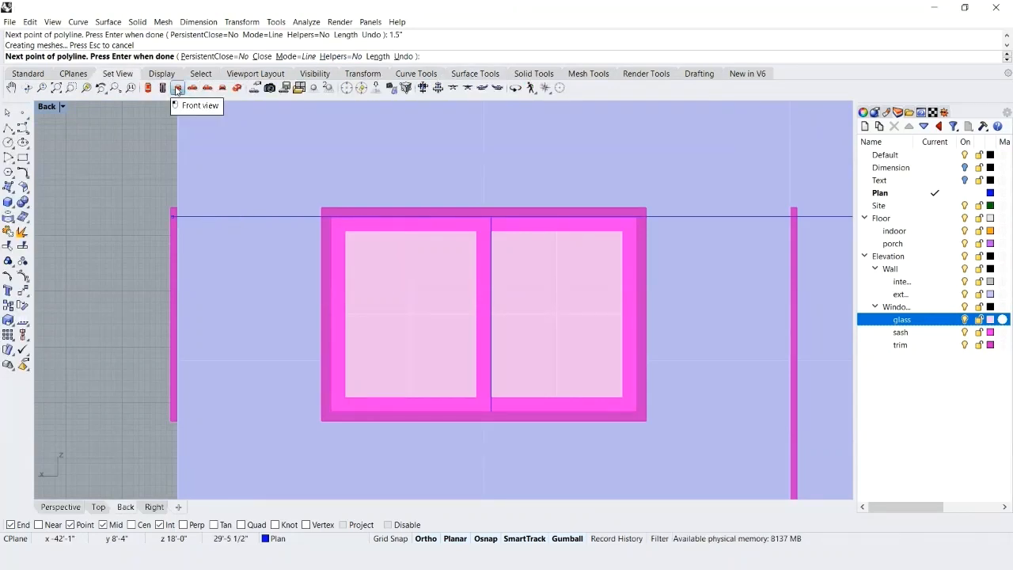
left_click(177, 88)
scroll(650, 277, "down", 3)
scroll(649, 278, "down", 2)
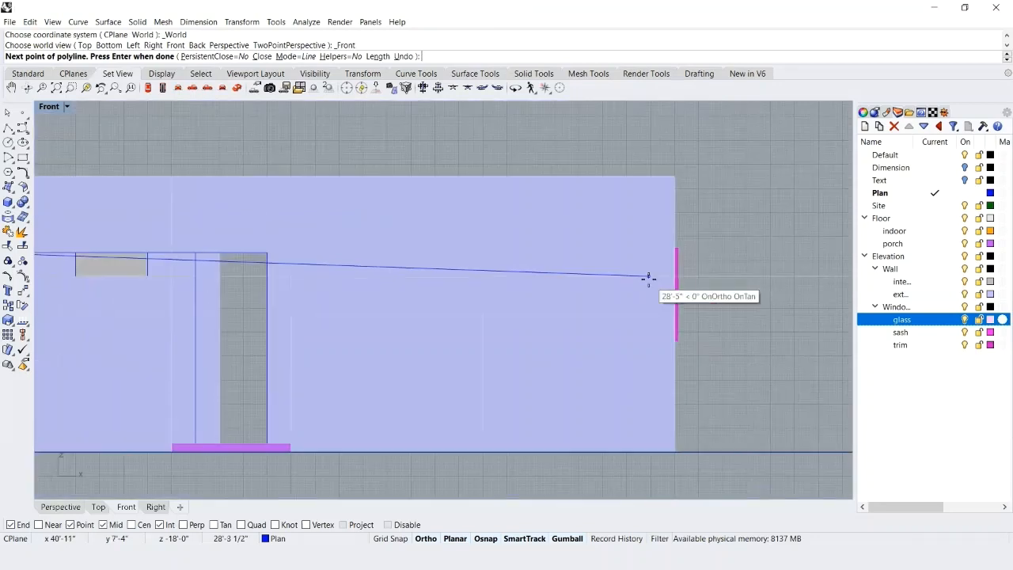
scroll(359, 293, "down", 2)
scroll(348, 237, "up", 6)
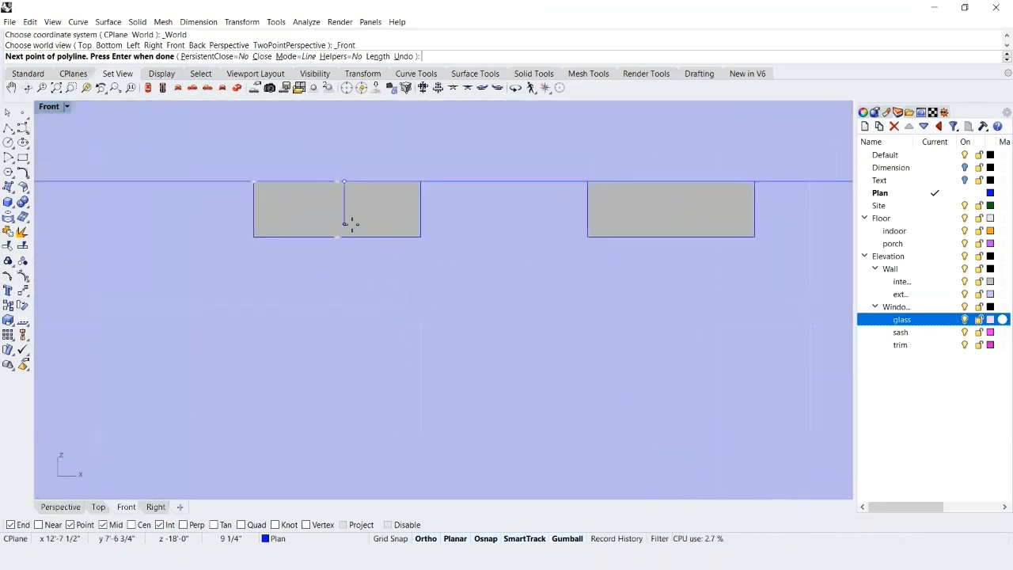
left_click(344, 238)
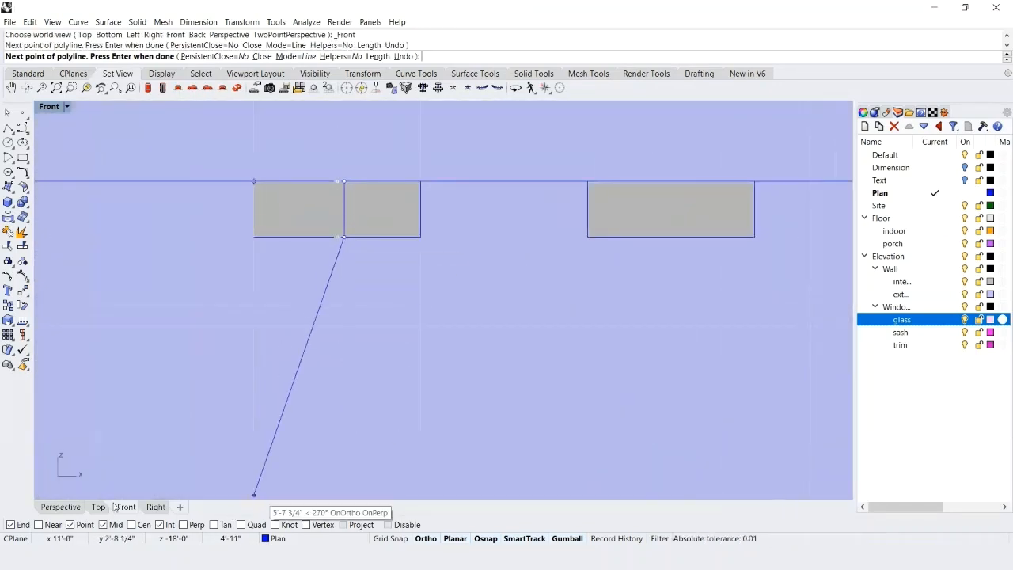
Return to the Perspective view, continue the polyline to the opening's lower outer corner and close it.
left_click(69, 505)
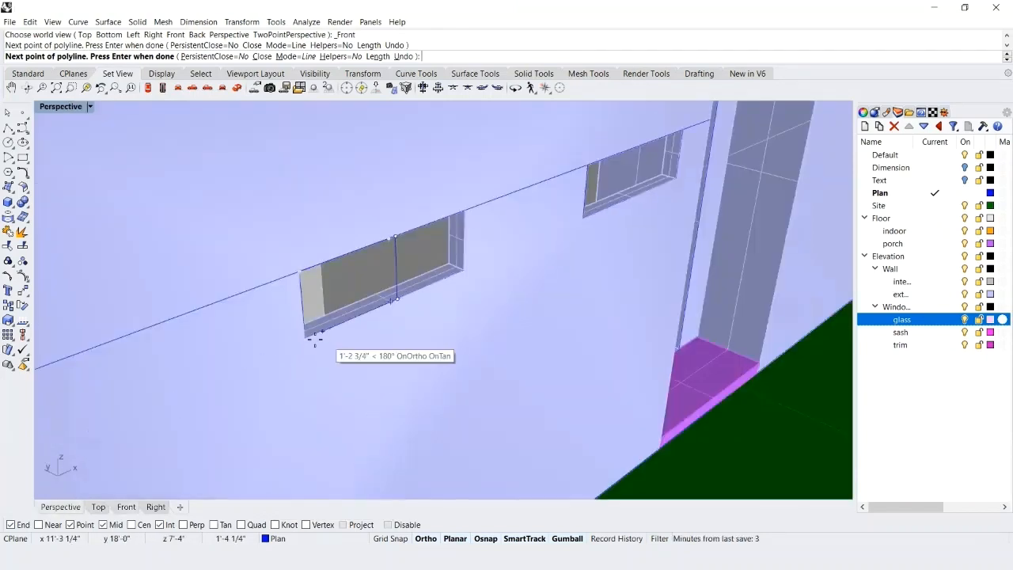
scroll(305, 338, "up", 5)
left_click(310, 338)
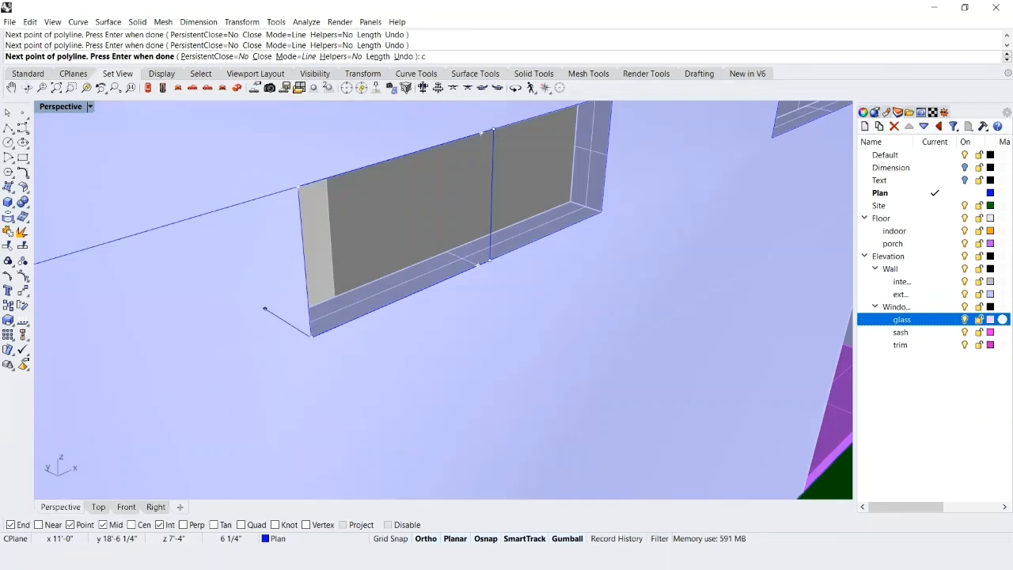
key("Return")
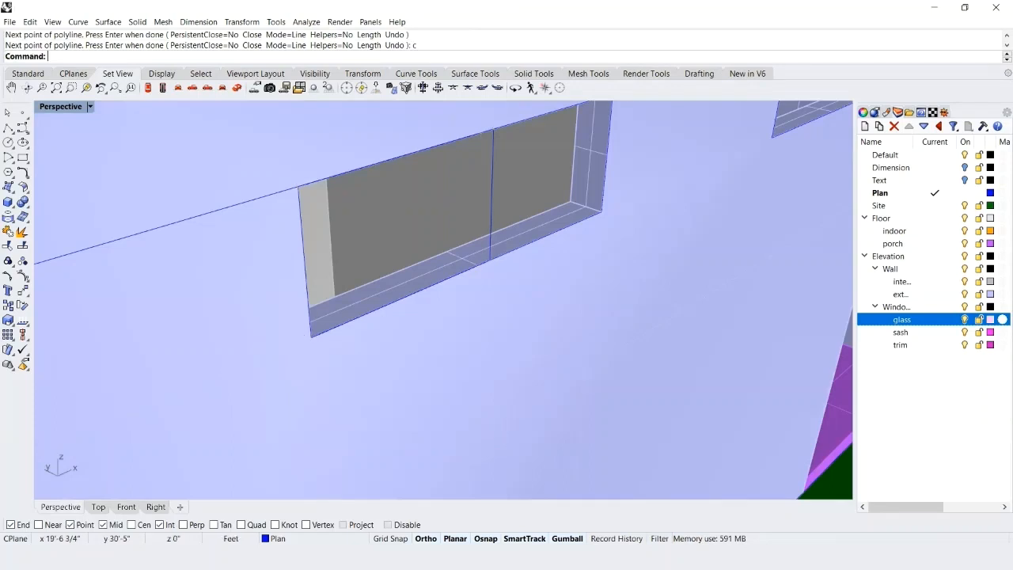
Offset the closed sash outline 3" inward.
left_click(493, 214)
type("O")
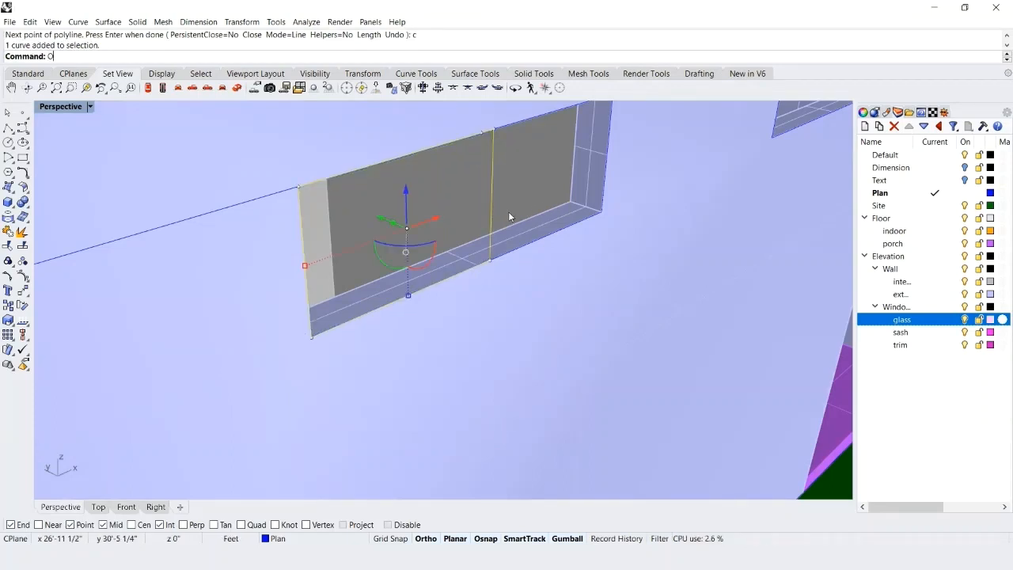
type("ffset")
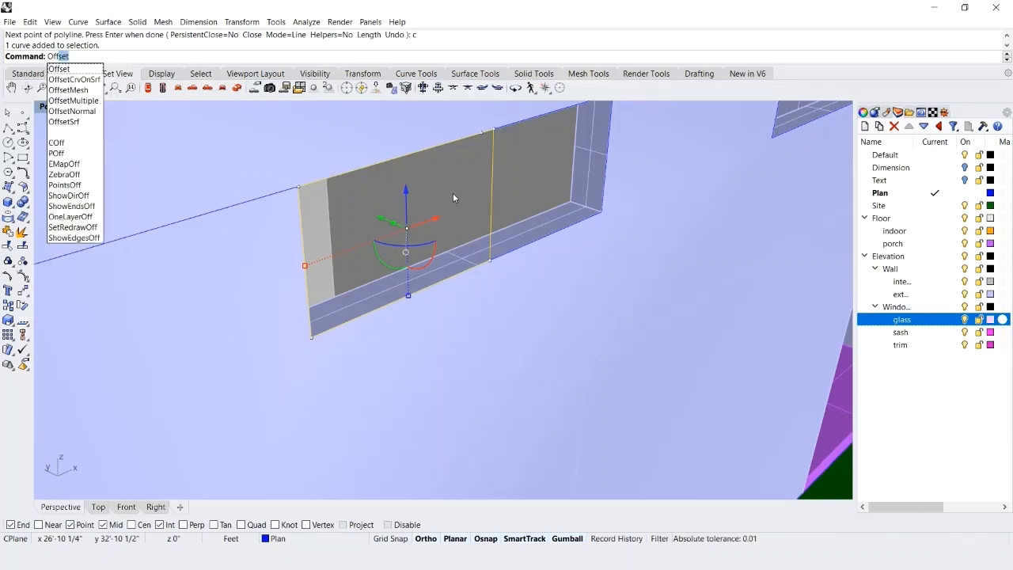
key("Return")
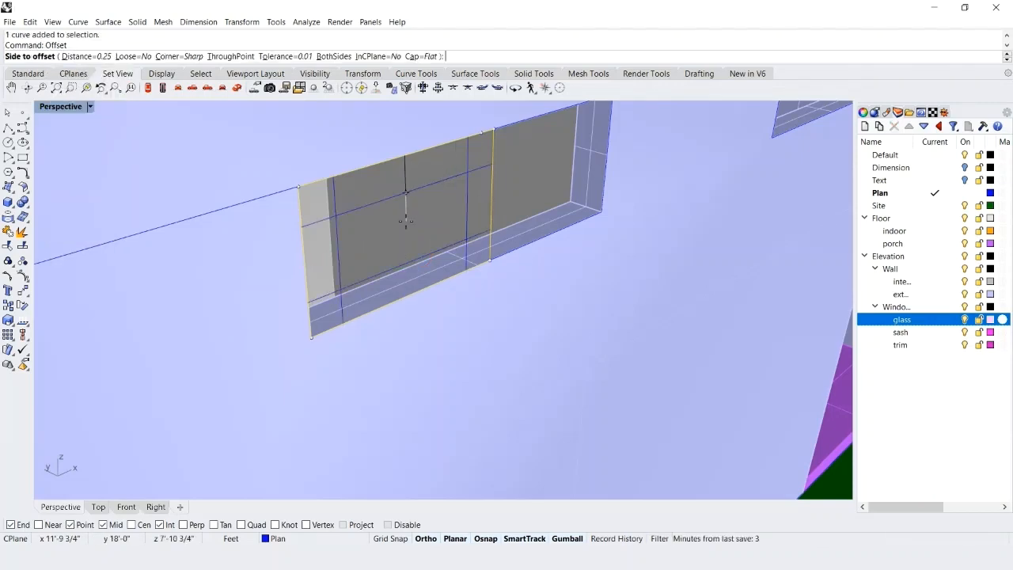
type("3")
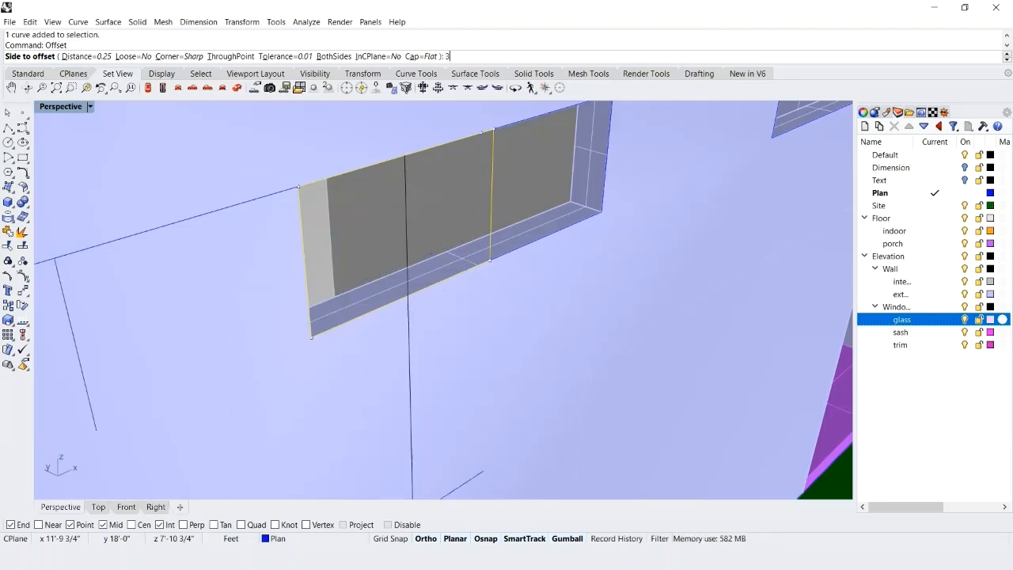
type("\"")
key("Return")
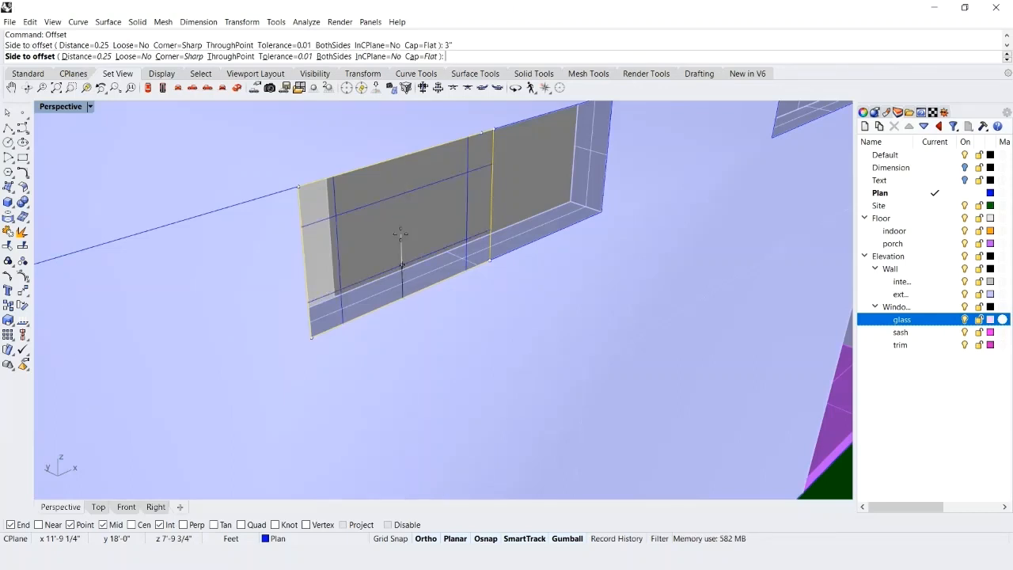
left_click(399, 224)
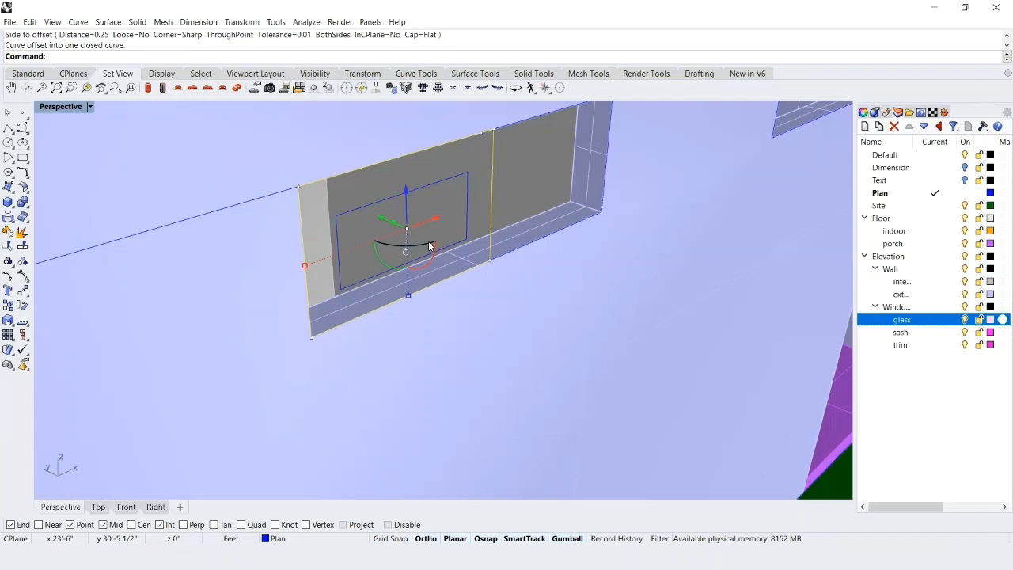
Extrude the sash outline together with its inner offset as a solid frame.
left_click(449, 178, "shift")
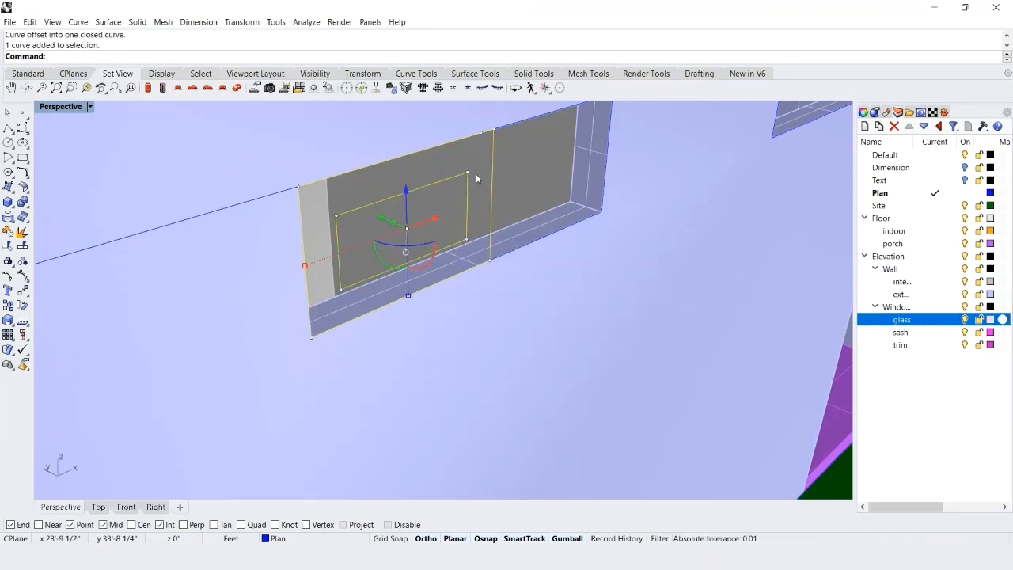
type("ExtrudeCrv")
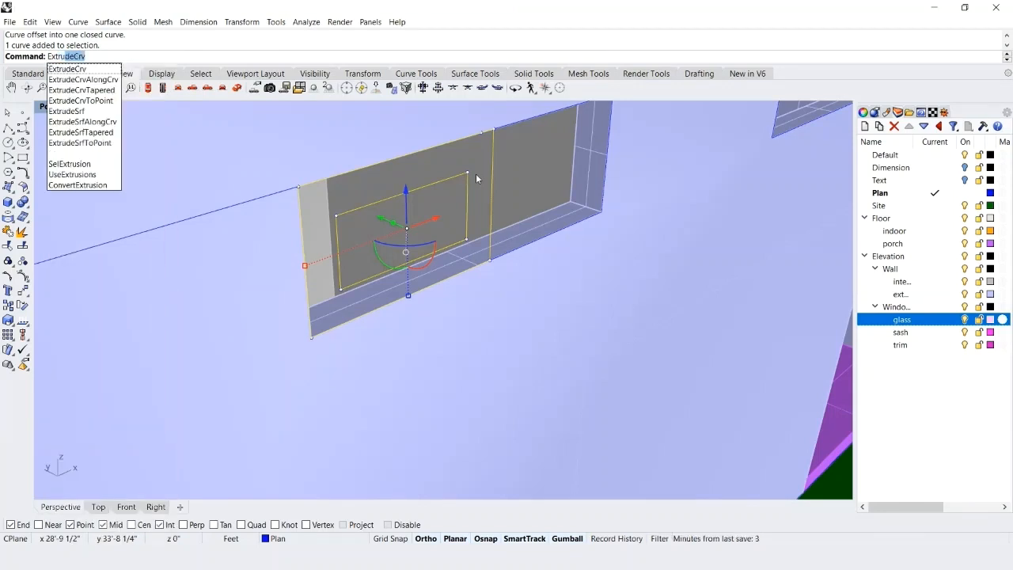
key("Return")
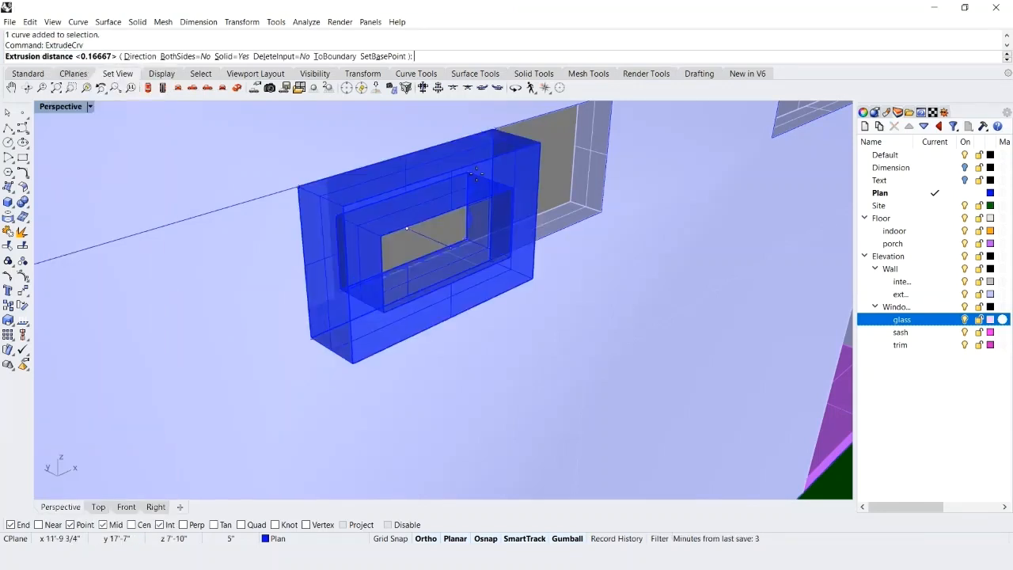
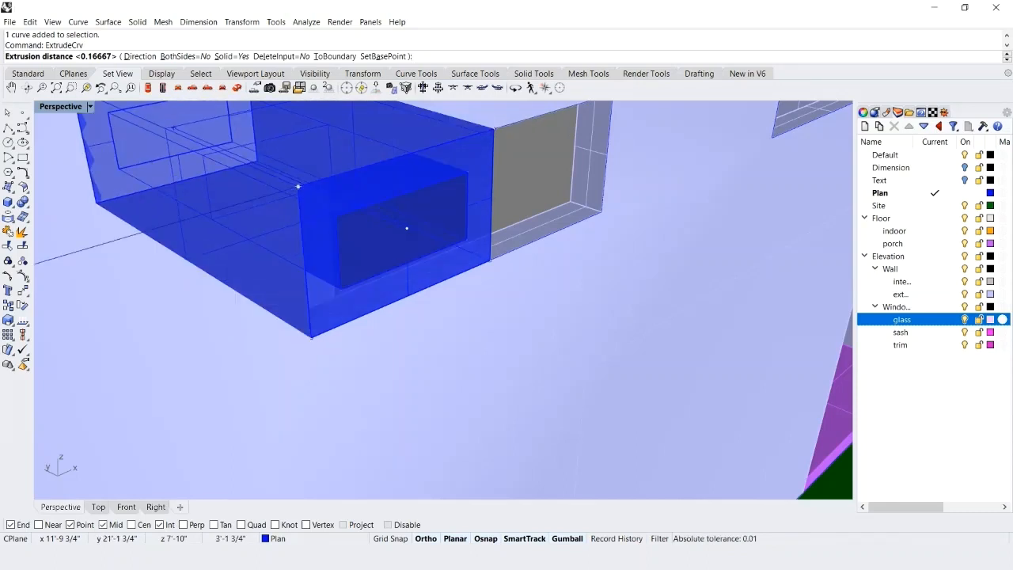
Set the sash frame's solid extrusion distance to 2" and complete the extrusion.
type("2\"")
key("Return")
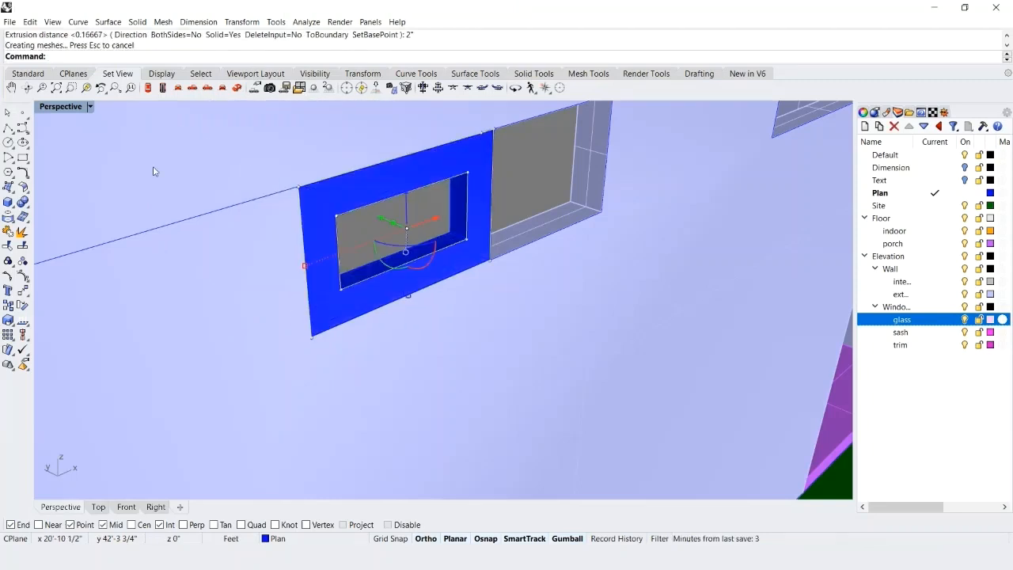
left_click(449, 171)
key("Escape")
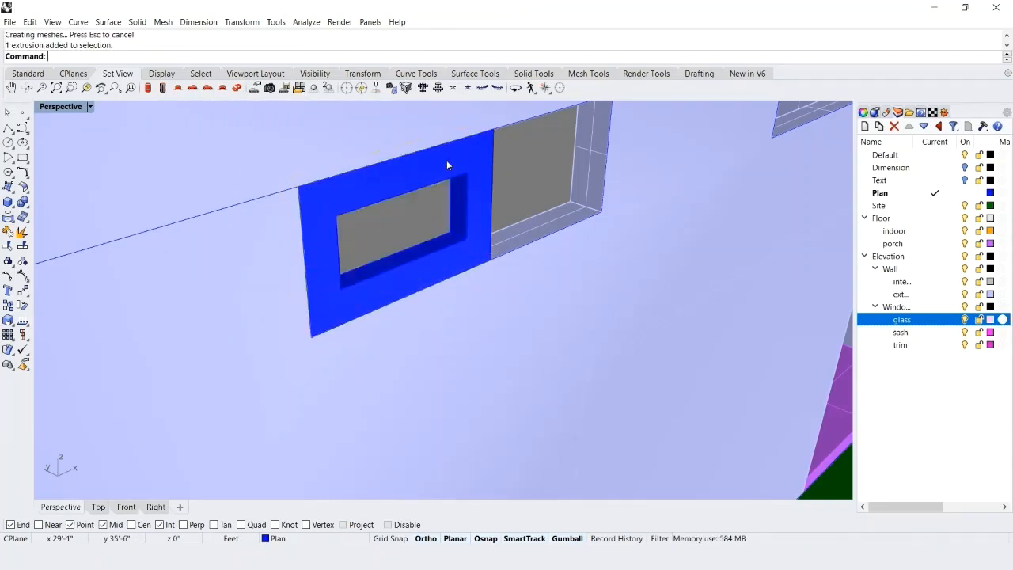
Move the sash's inner offset curve from its lower corner to the midpoint of the frame's depth.
left_click(425, 255)
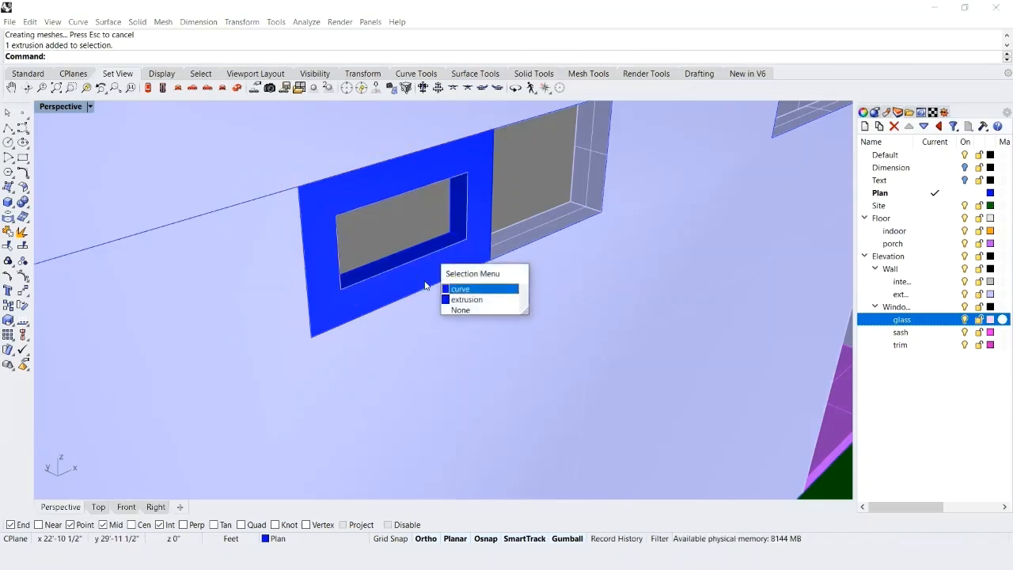
left_click(460, 290)
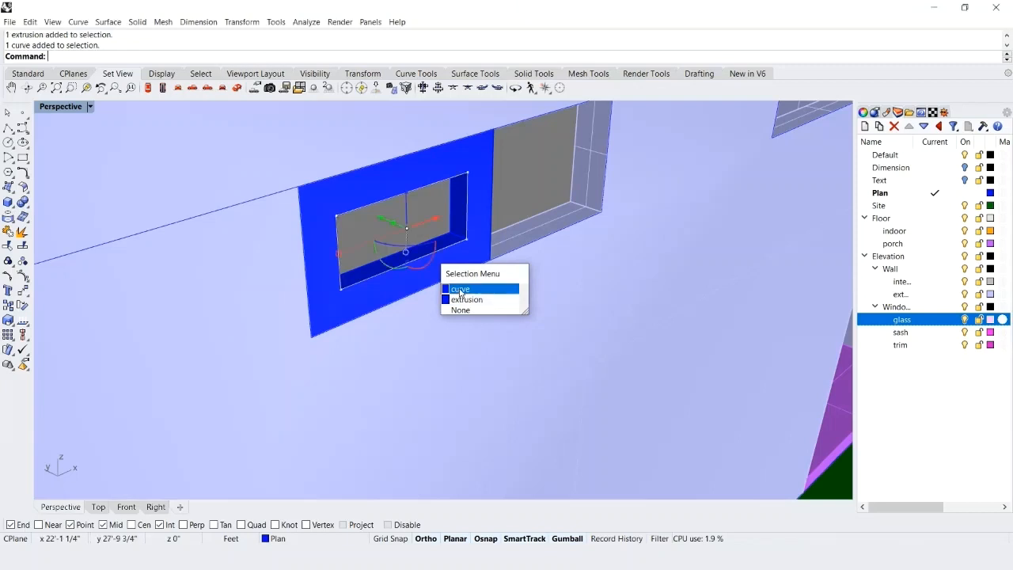
type("M")
key("Return")
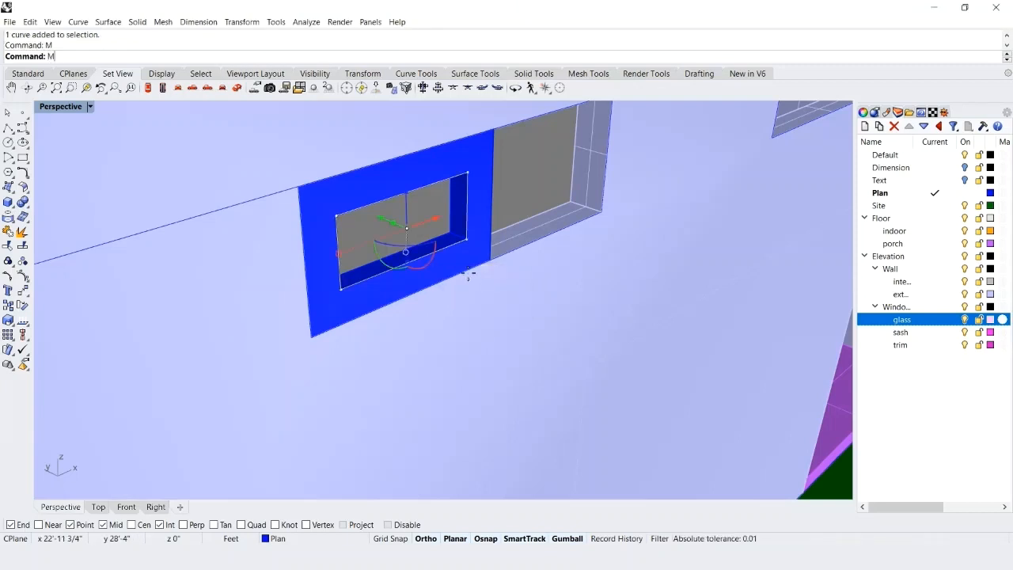
left_click(471, 242)
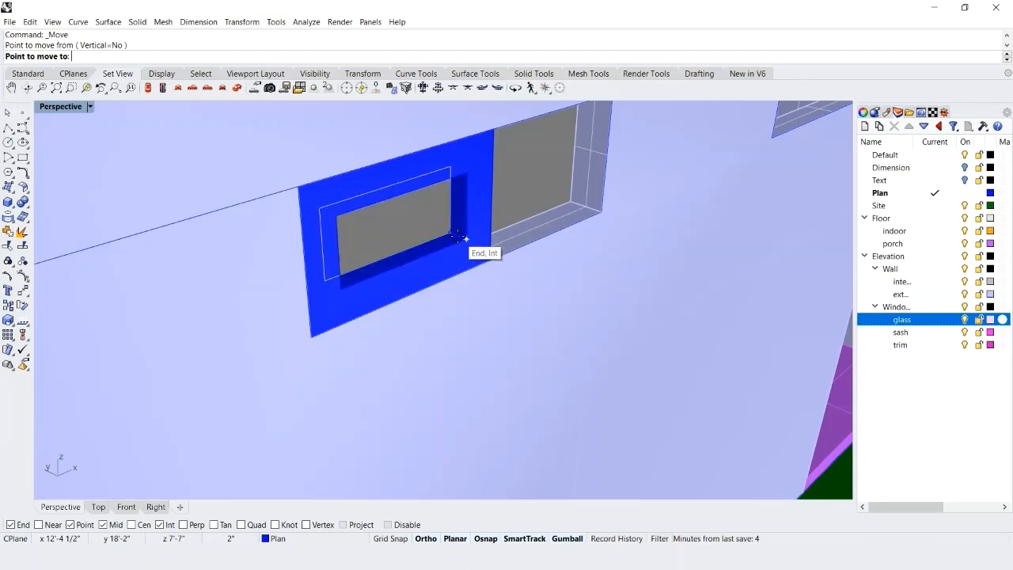
scroll(459, 236, "up", 5)
scroll(460, 236, "down", 4)
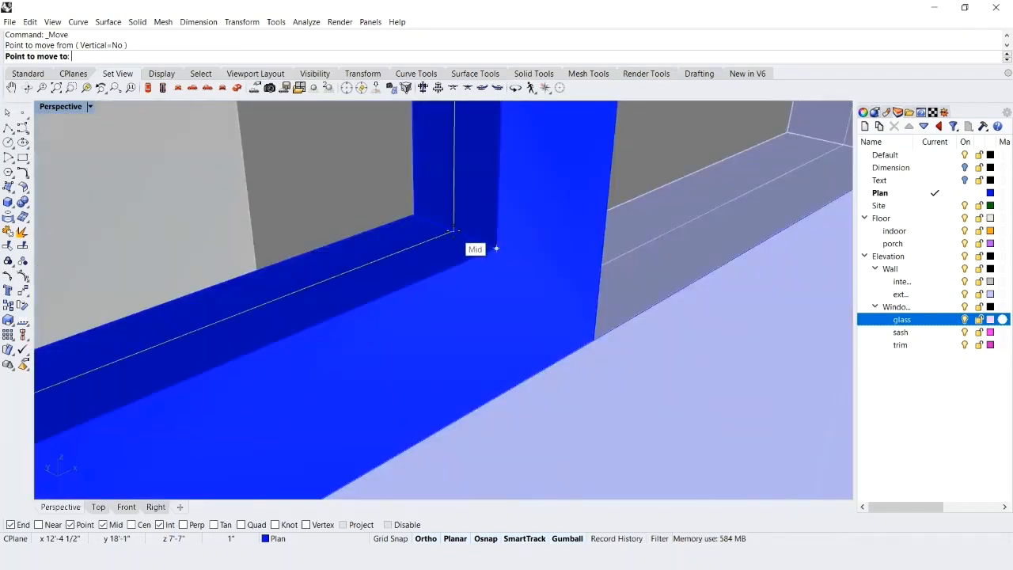
left_click(454, 232)
scroll(528, 277, "down", 5)
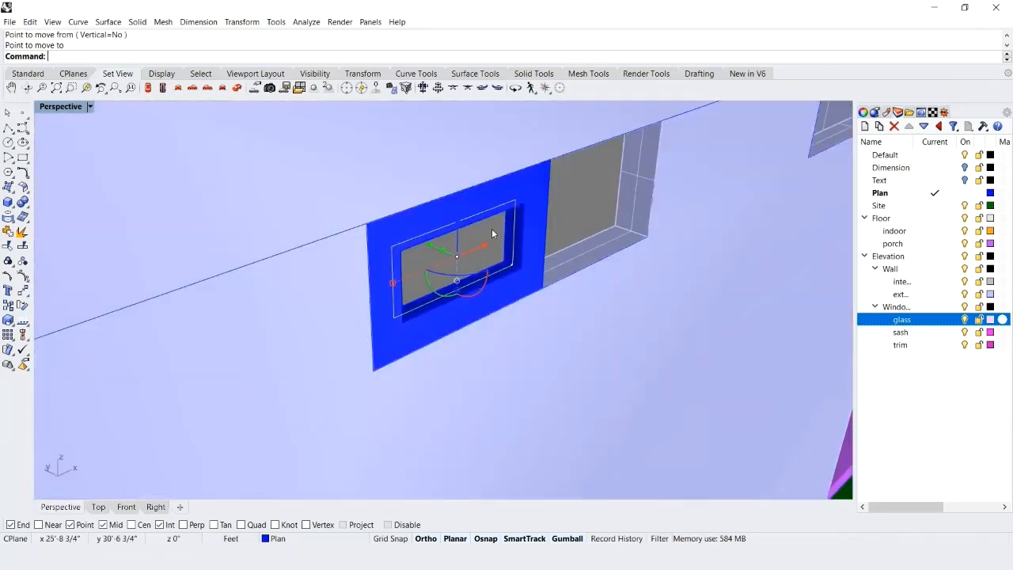
Create a planar surface from the moved inner curve and assign that surface to the glass layer.
left_click(469, 76)
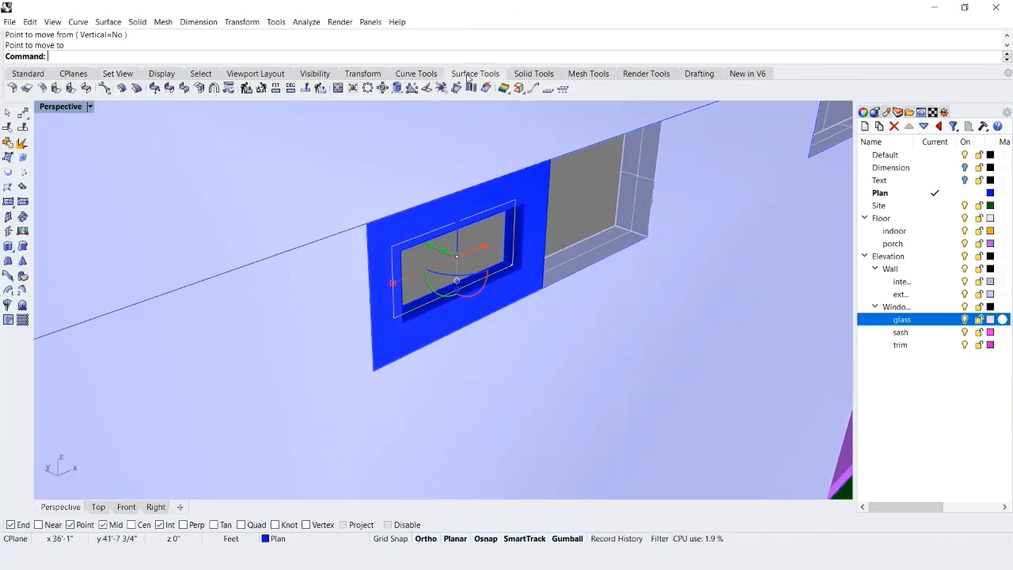
left_click(7, 172)
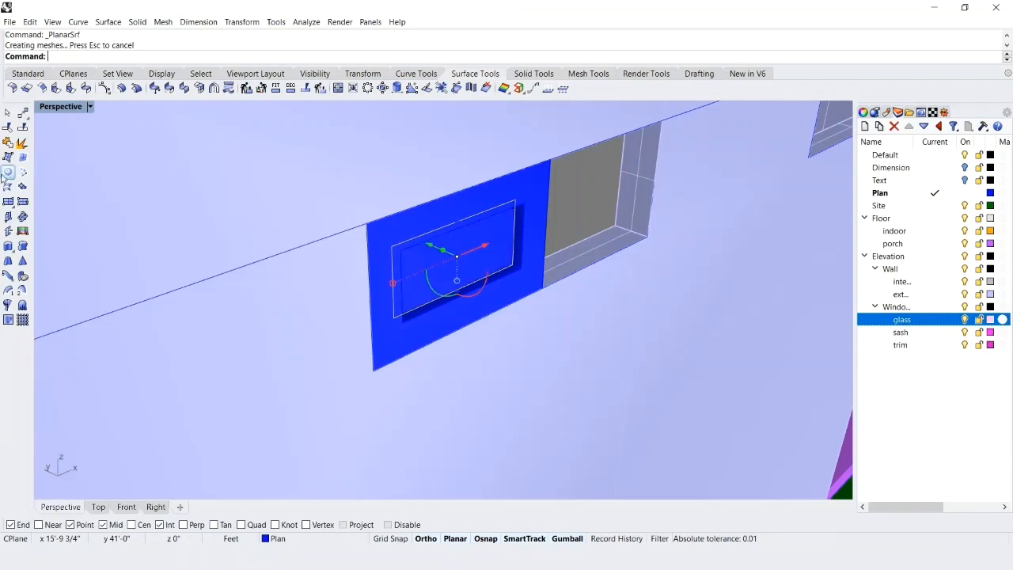
key("Escape")
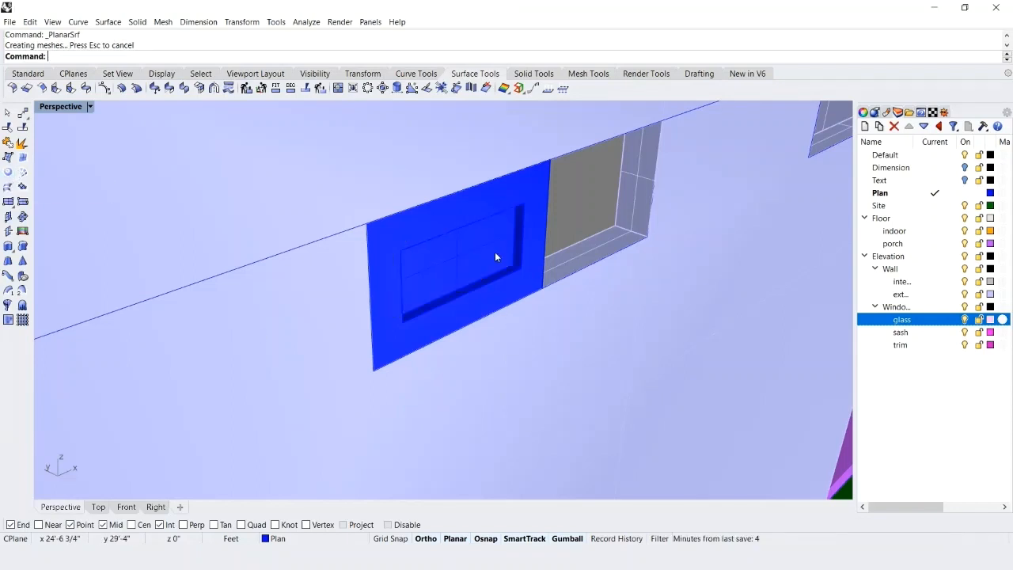
left_click(466, 261)
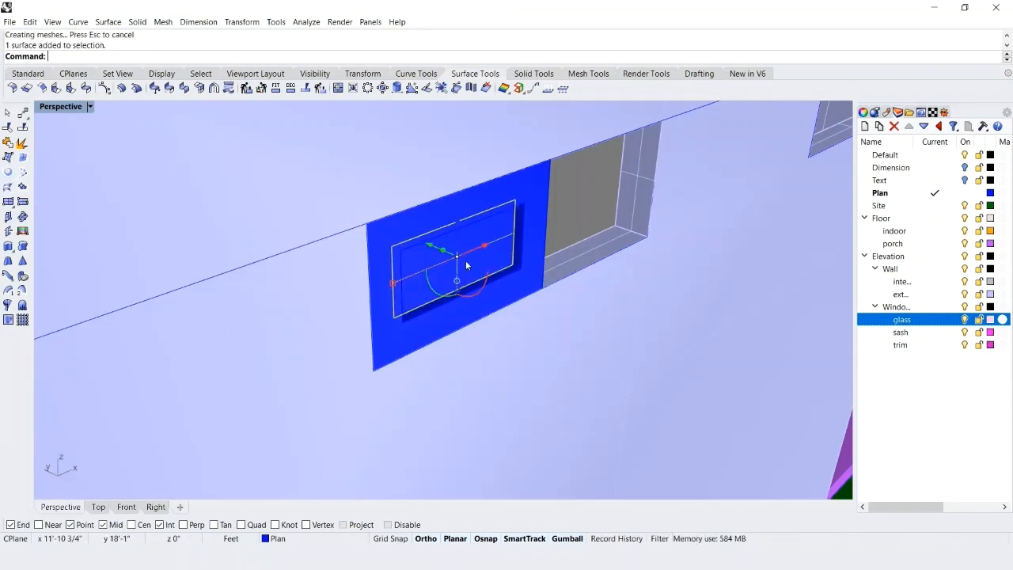
right_click(876, 321)
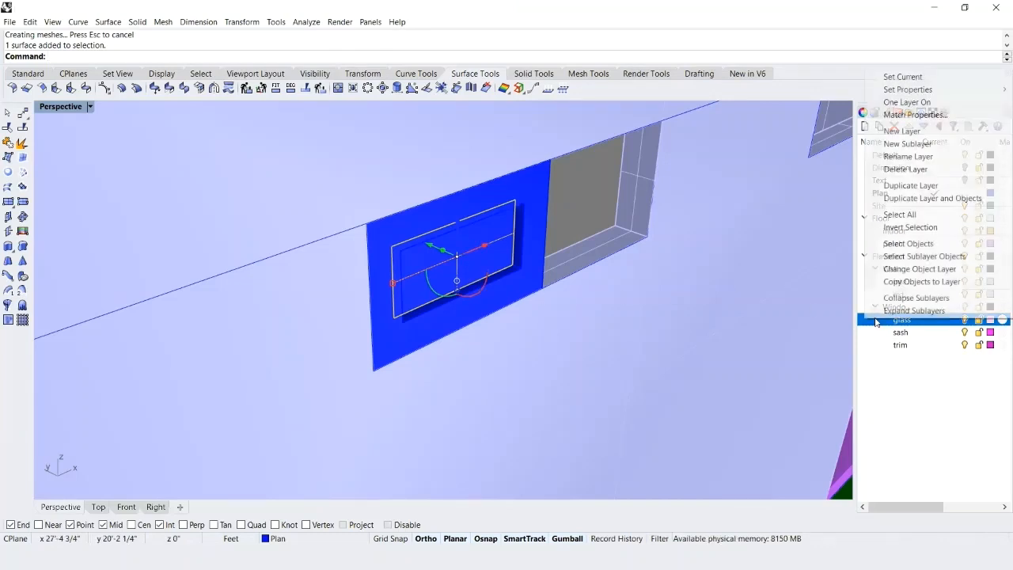
left_click(899, 272)
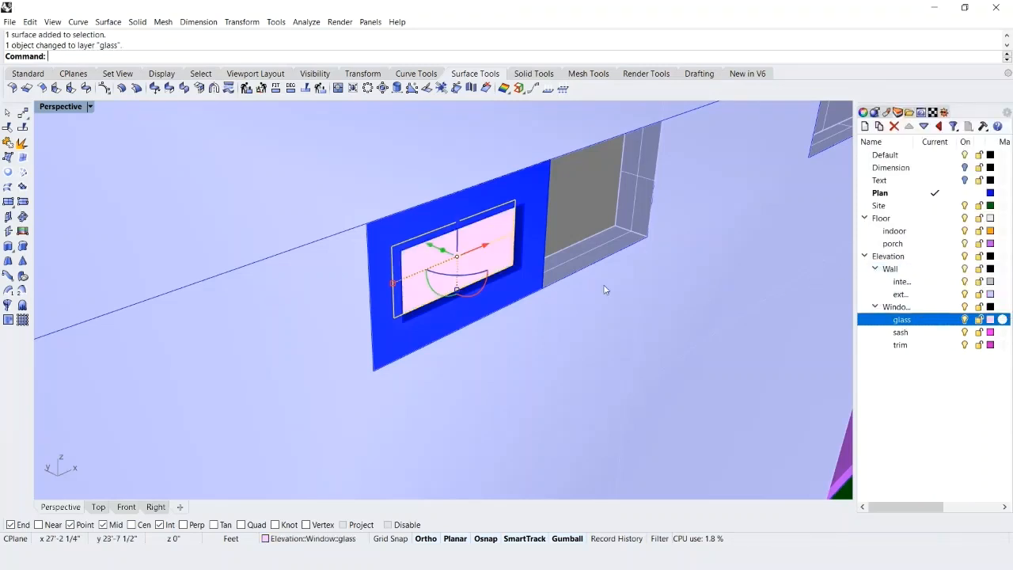
Assign the extruded sash frame to the sash layer and clear the selection.
left_click(404, 340)
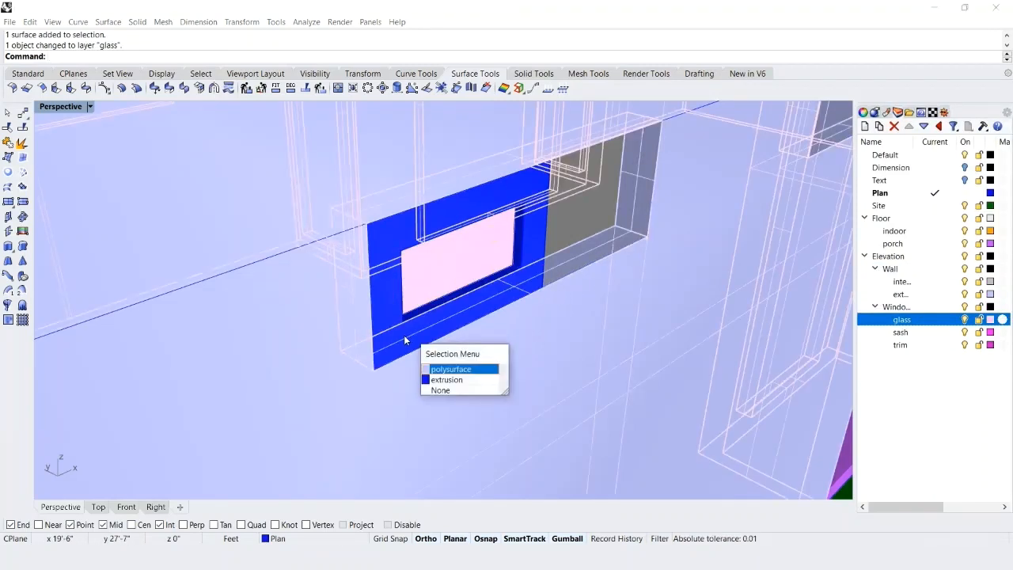
left_click(449, 382)
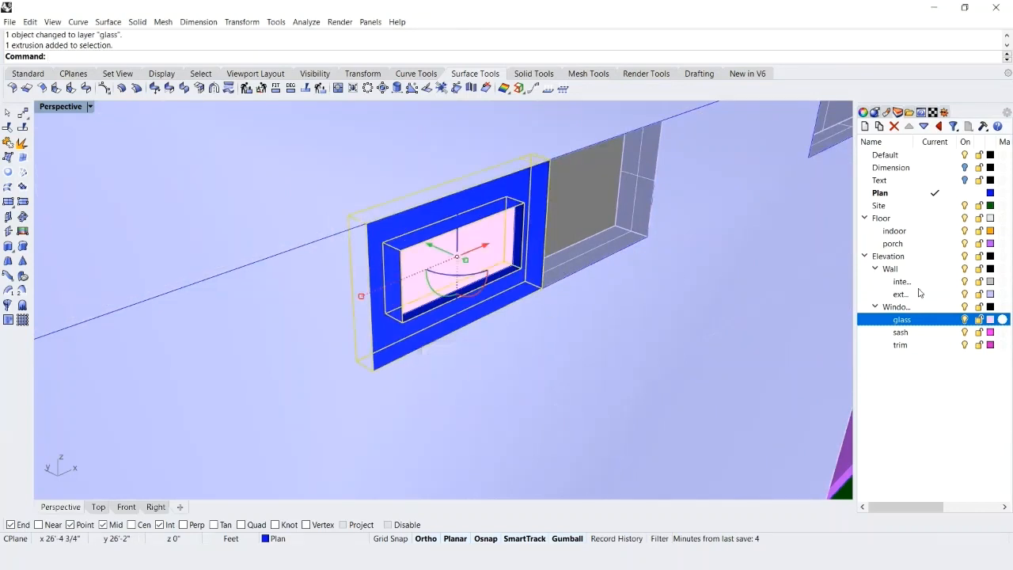
right_click(876, 333)
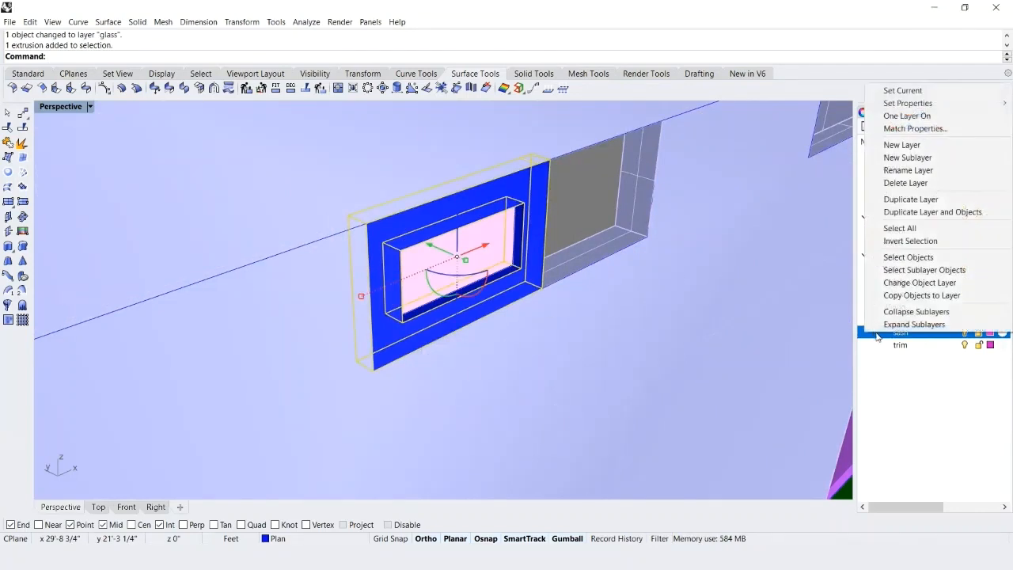
left_click(912, 283)
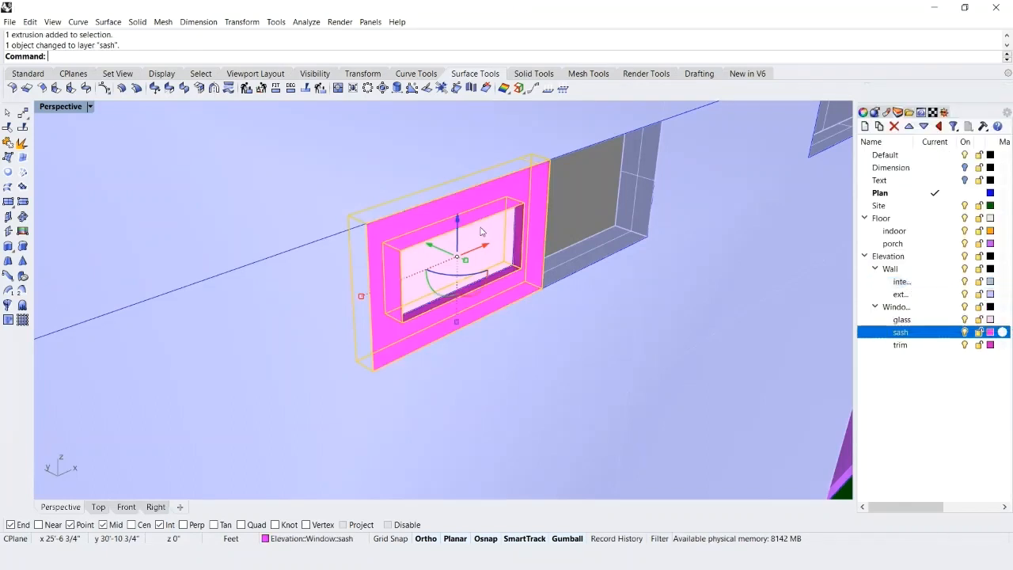
key("Escape")
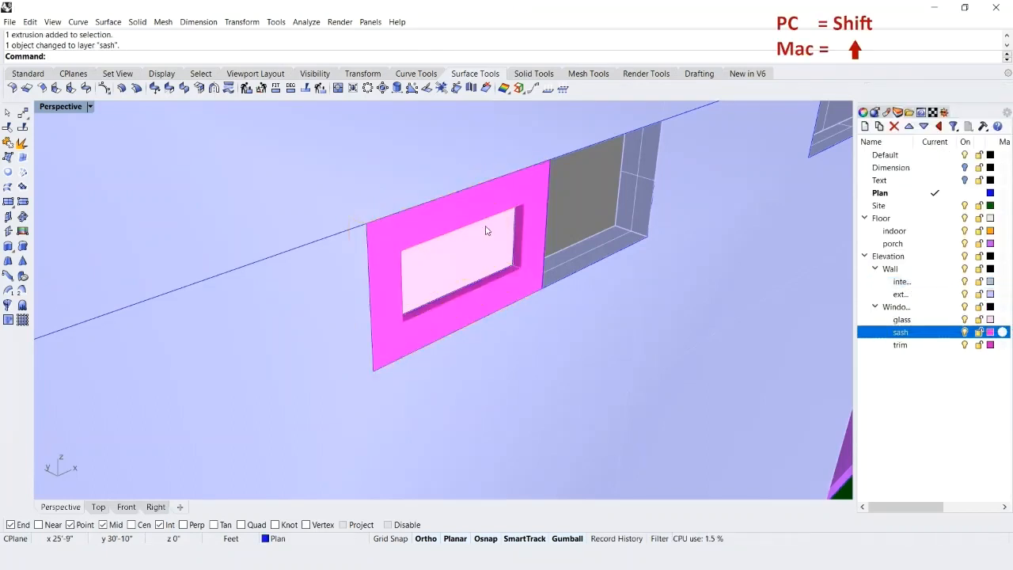
Copy the glass and sash from the sash's lower inner corner to the midpoint of the depth edge at the opening's opposite lower corner.
left_click(435, 282)
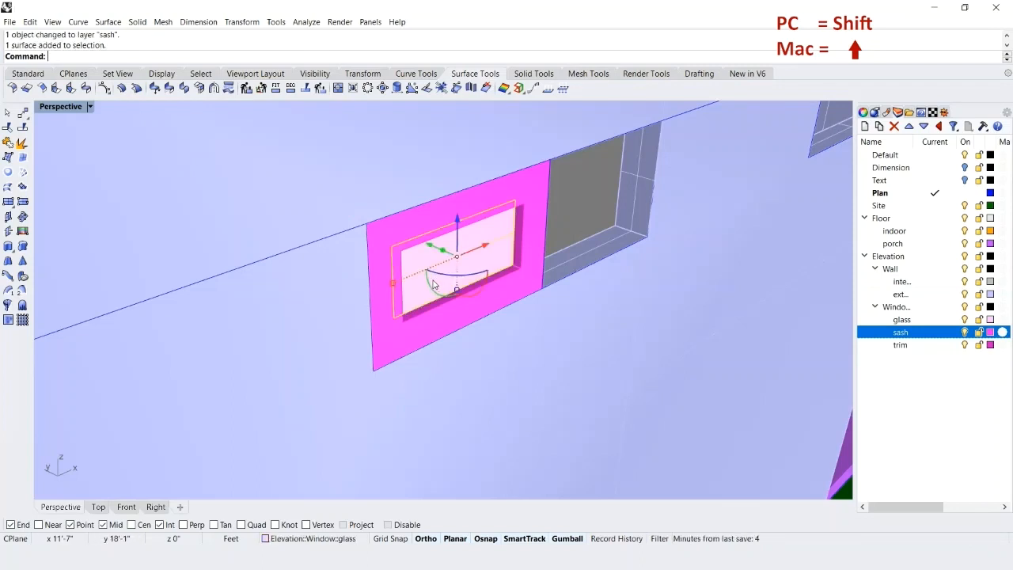
left_click(529, 186, "shift")
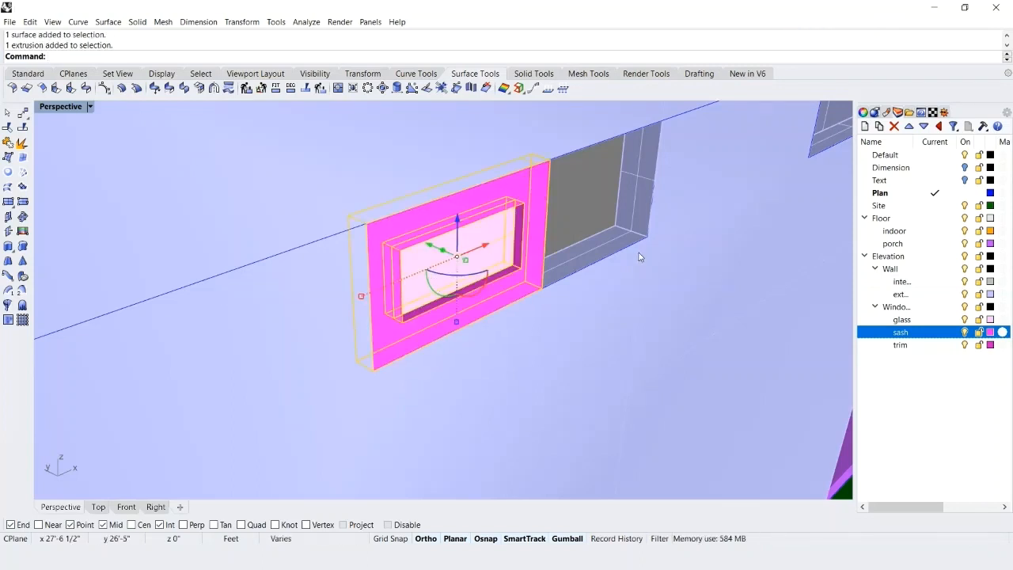
key("Return")
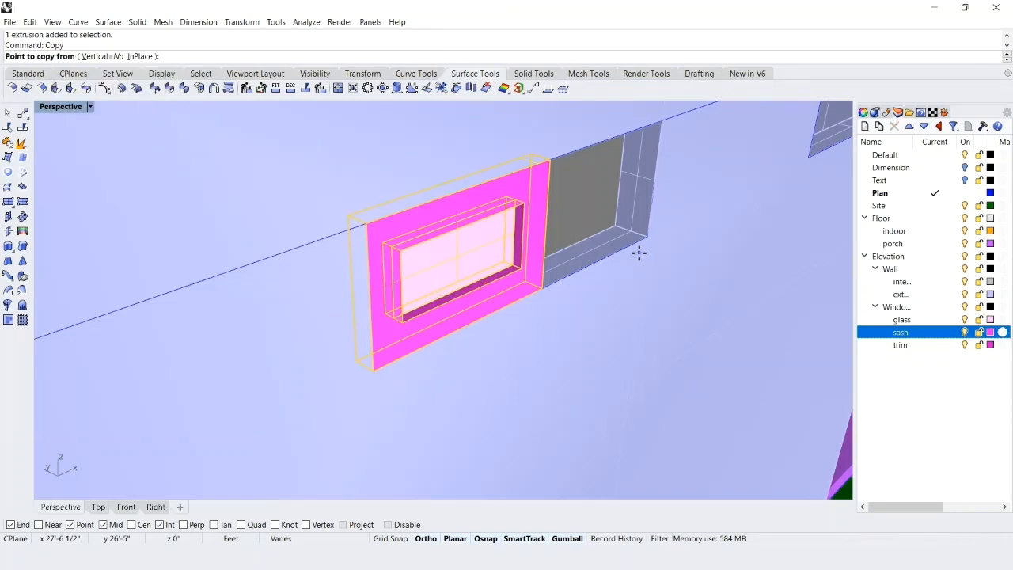
left_click(541, 288)
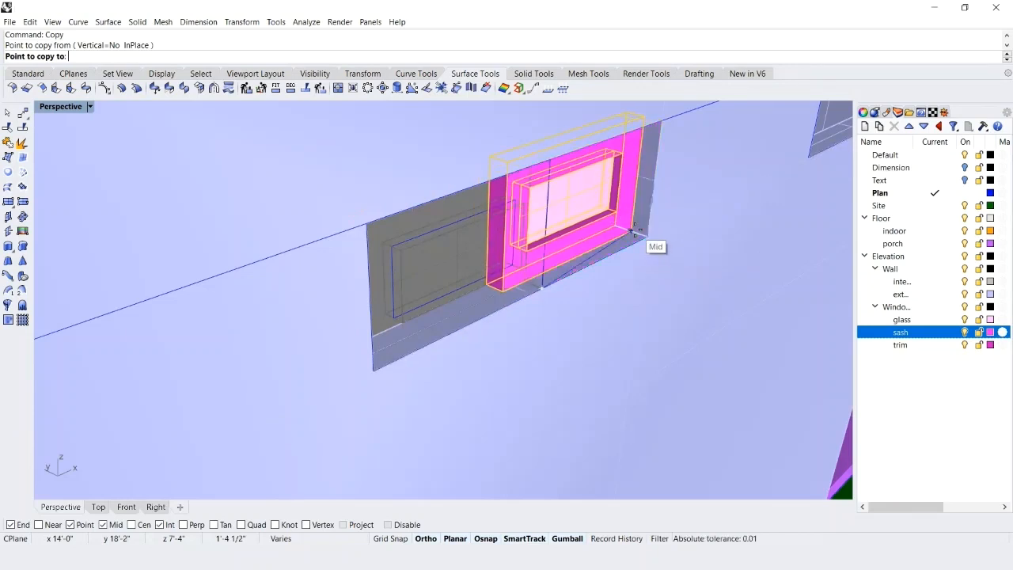
left_click(634, 230)
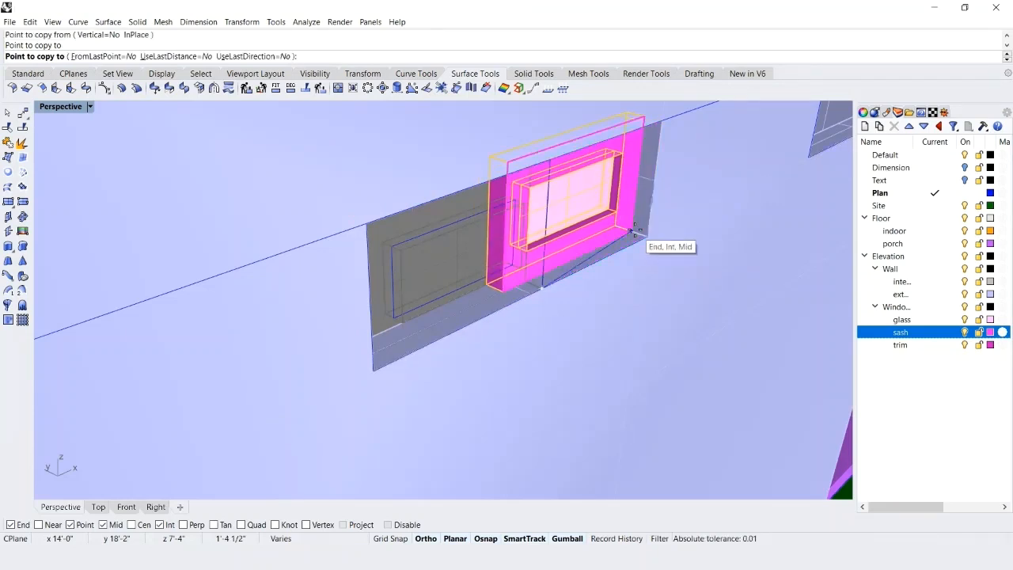
key("Return")
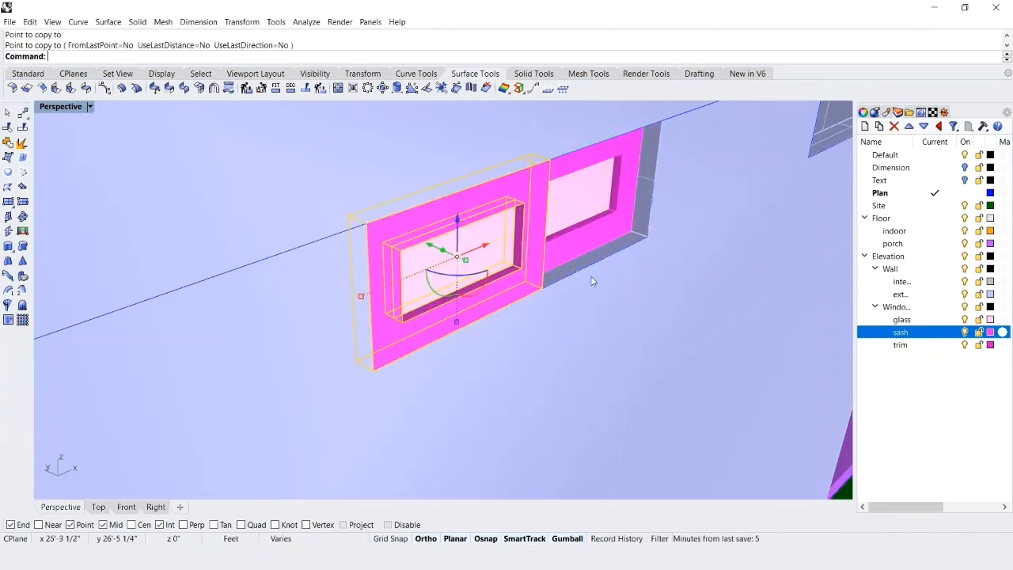
scroll(593, 281, "down", 5)
mouse_move(526, 283)
right_mouse_down()
mouse_move(529, 293)
mouse_move(518, 289)
right_mouse_up()
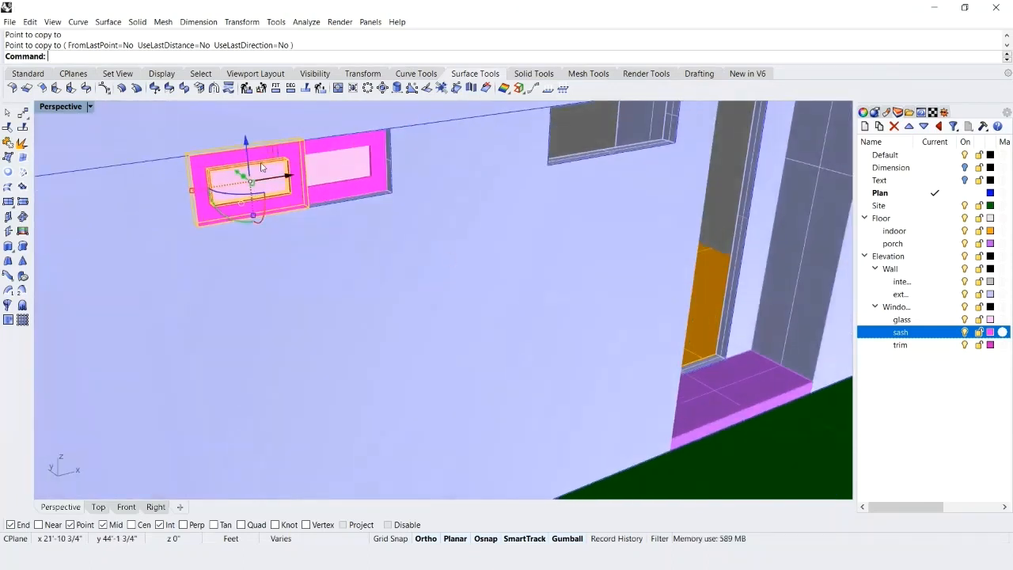
scroll(247, 170, "up", 3)
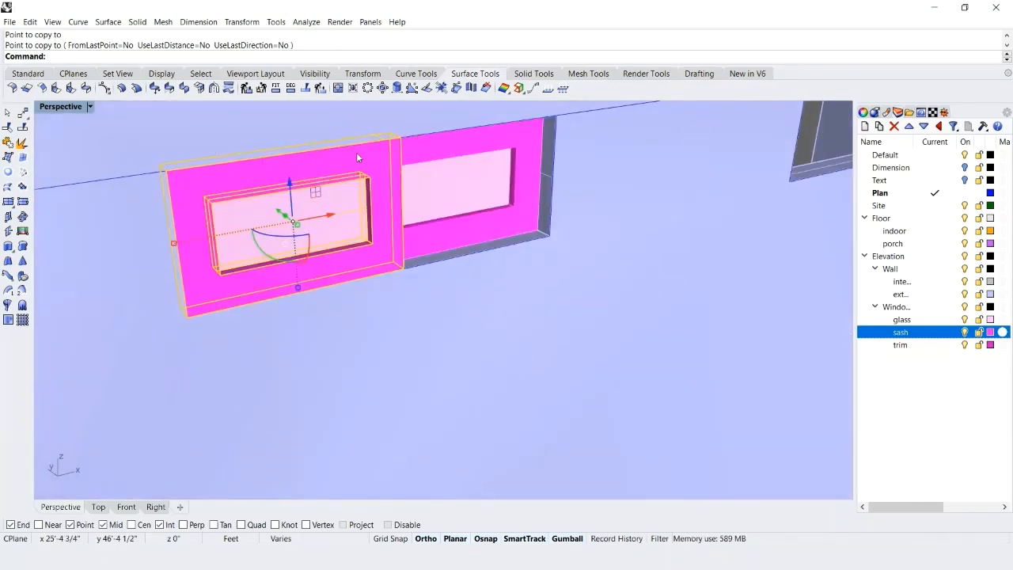
key("Escape")
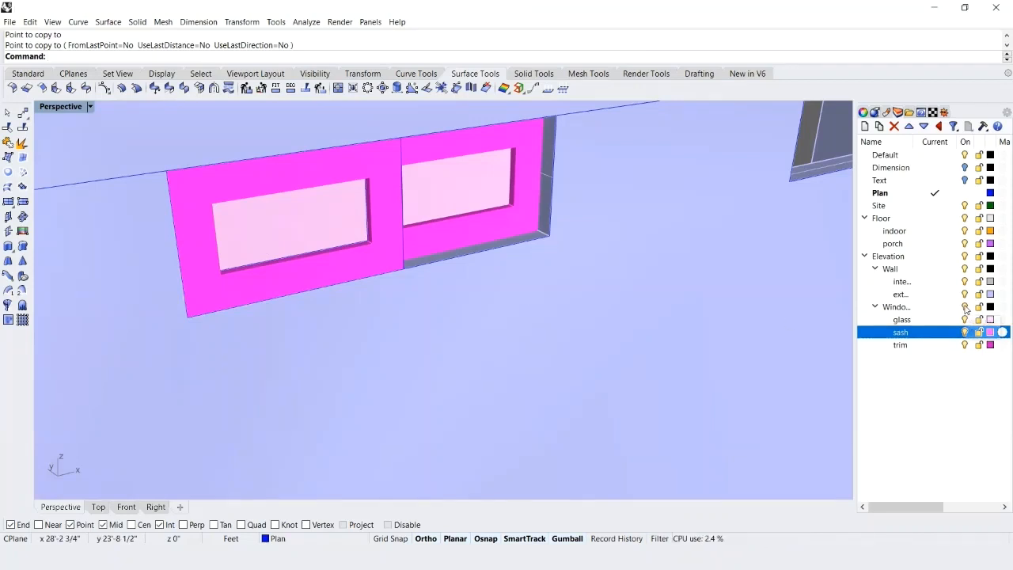
Hide the Window layer and move the full opening outline from its lower corner to the midpoint of the wall opening's depth.
left_click(965, 308)
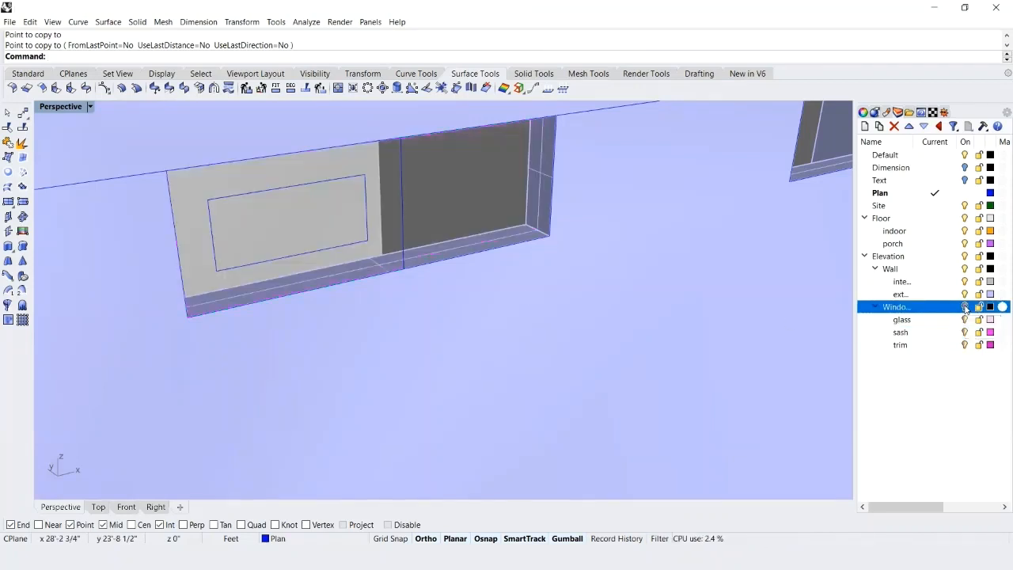
left_click(485, 252)
left_click(485, 255)
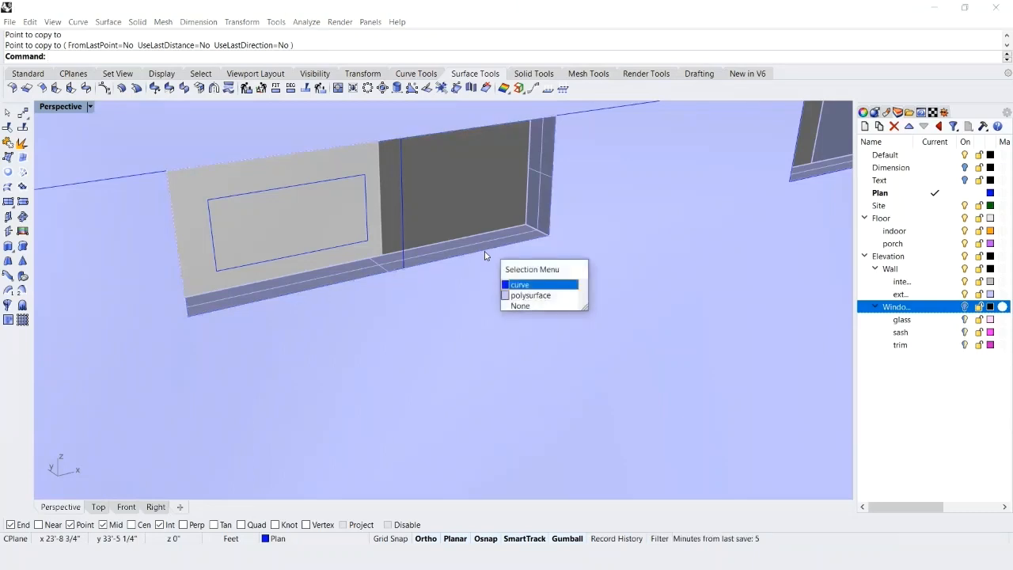
left_click(518, 287)
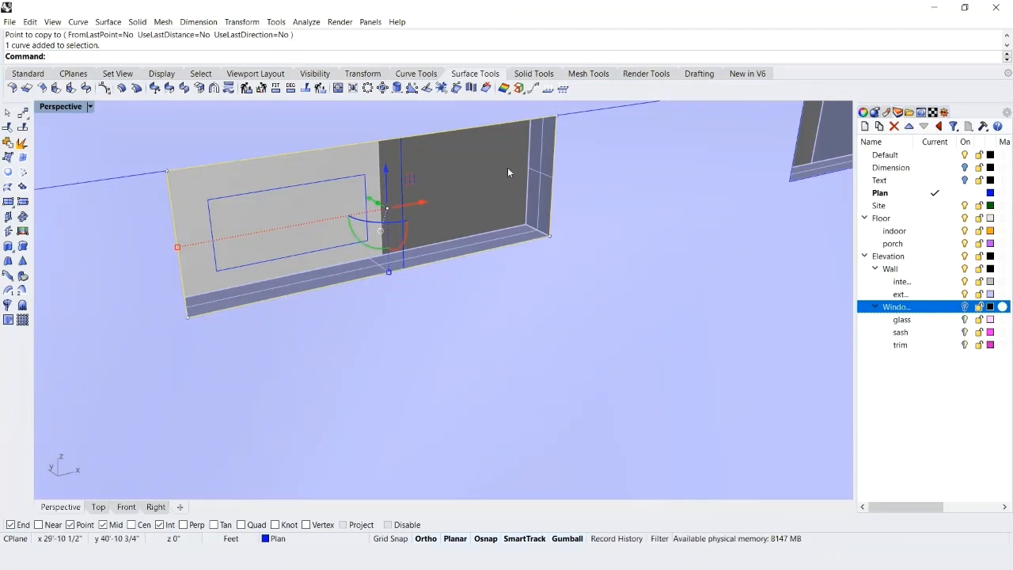
key("Return")
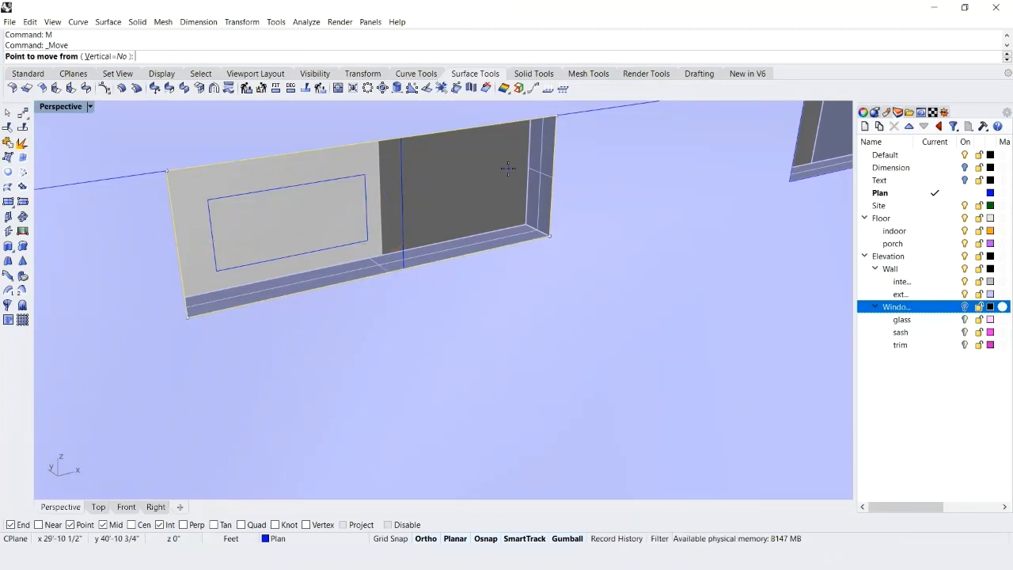
left_click(550, 236)
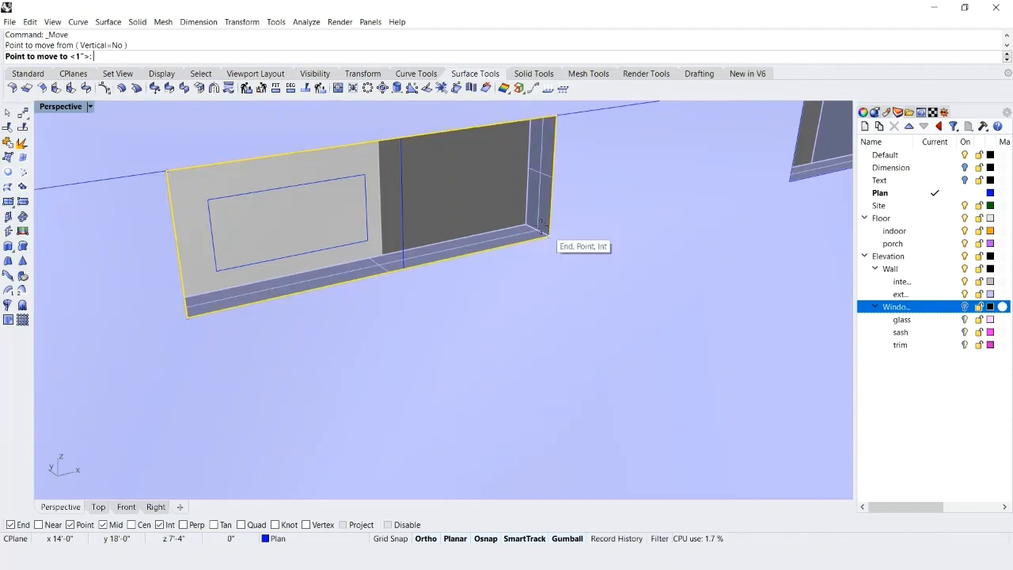
left_click(538, 230)
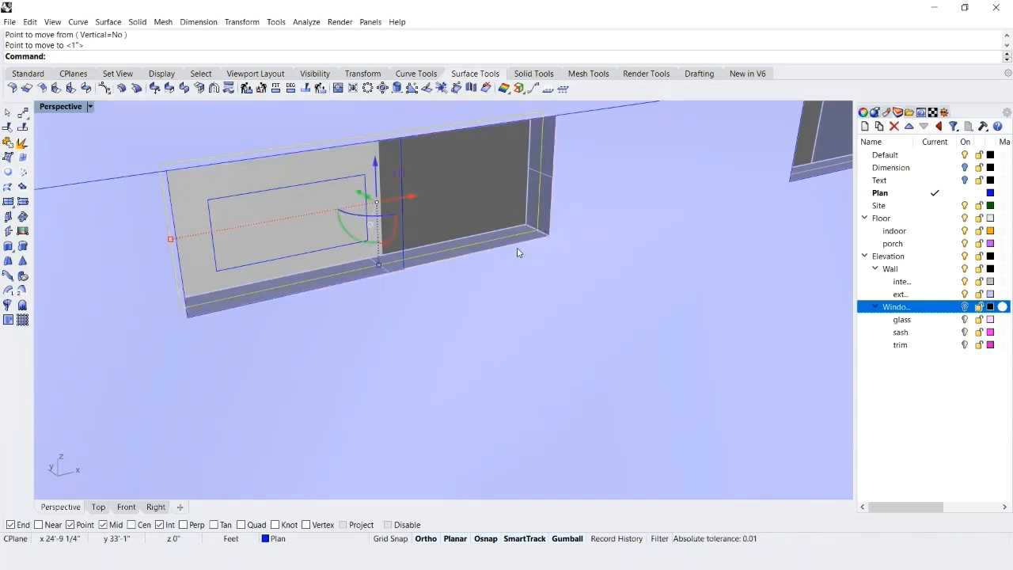
Offset the small high window's opening outline outward by 2 inches.
type("Offset")
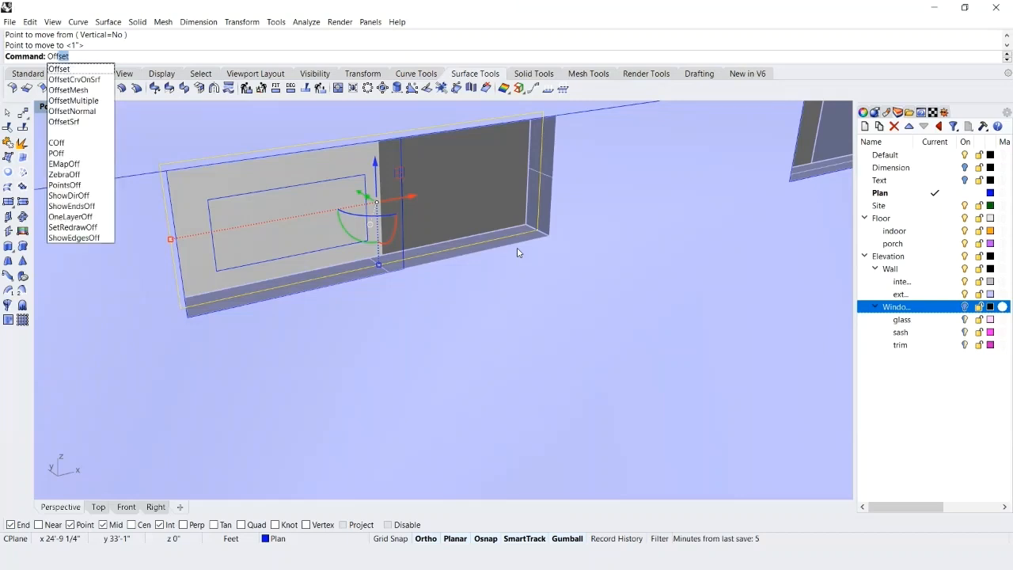
key("Return")
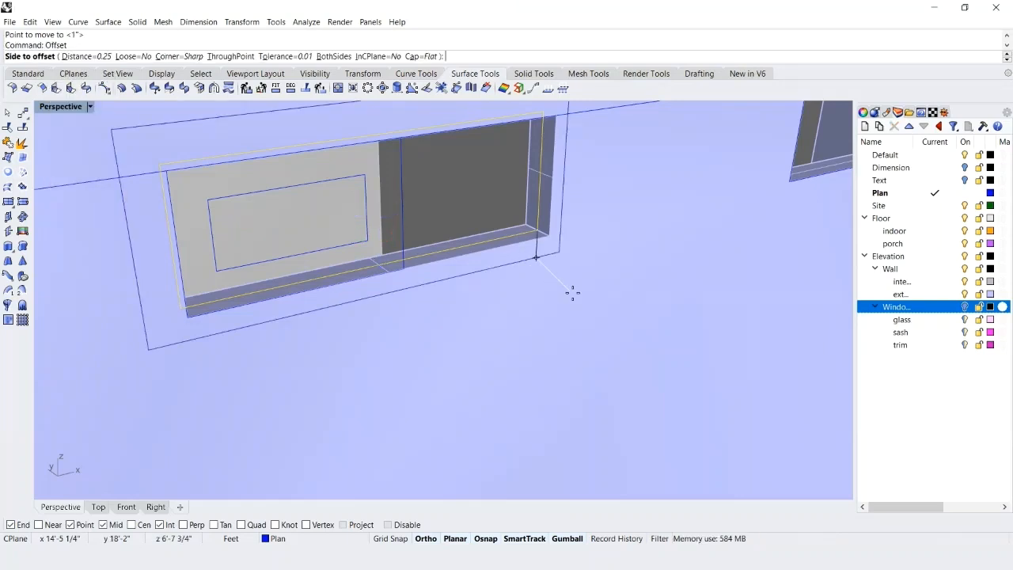
type("2\"")
key("Return")
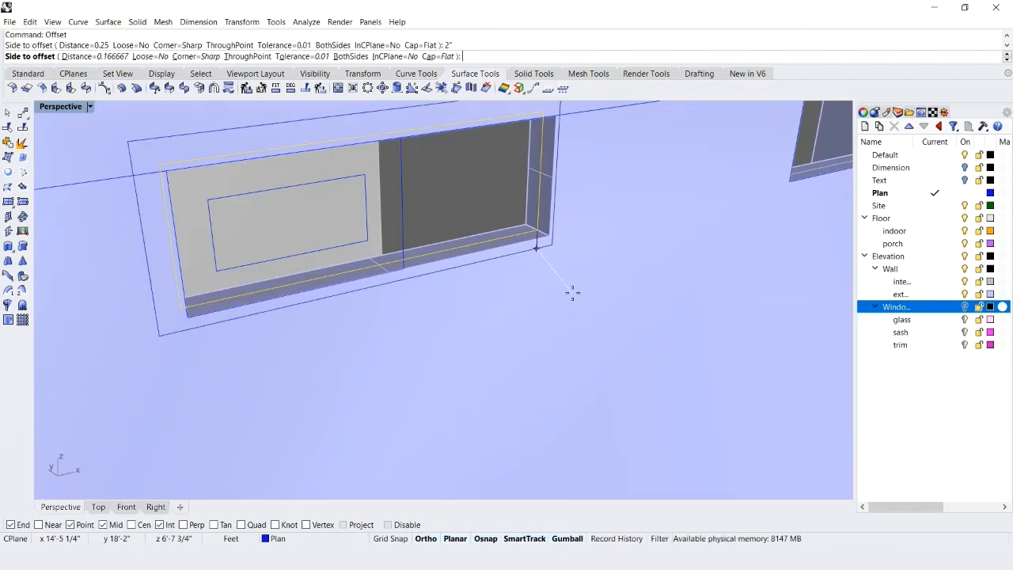
left_click(586, 335)
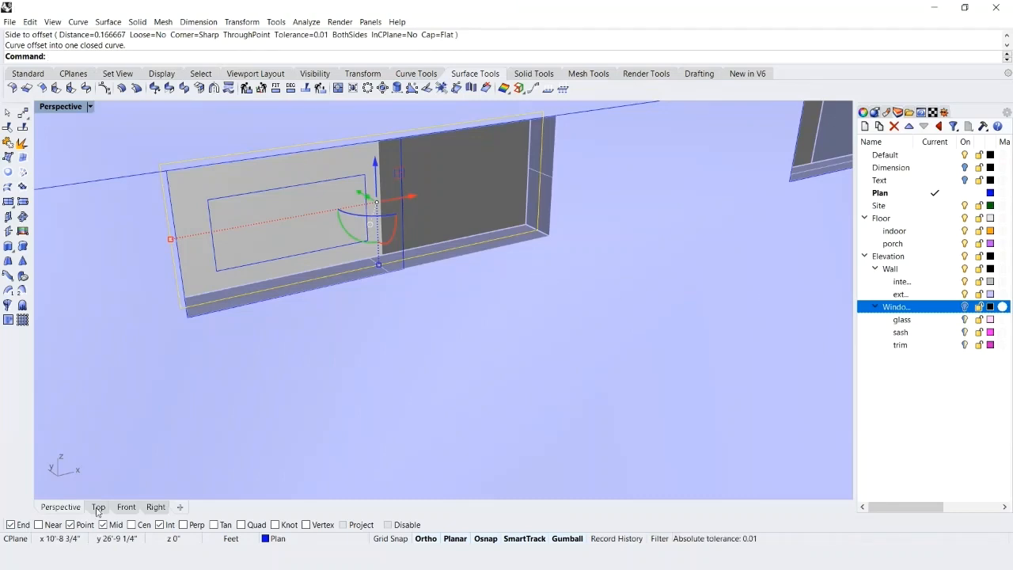
Extrude the opening outline and its offset curve together as a solid trim frame, 3.5 inches to both sides.
scroll(695, 250, "down", 12)
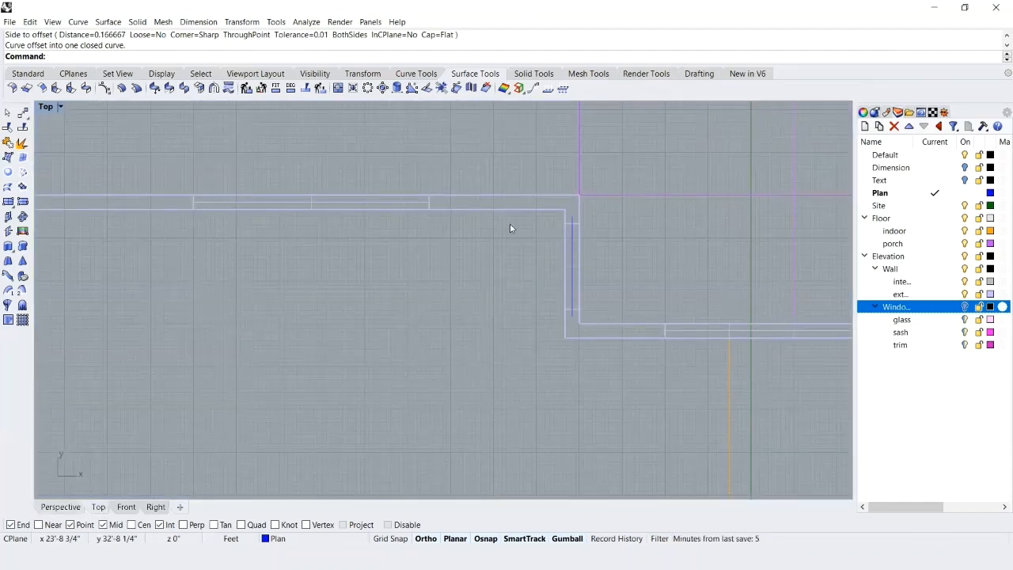
scroll(558, 432, "up", 8)
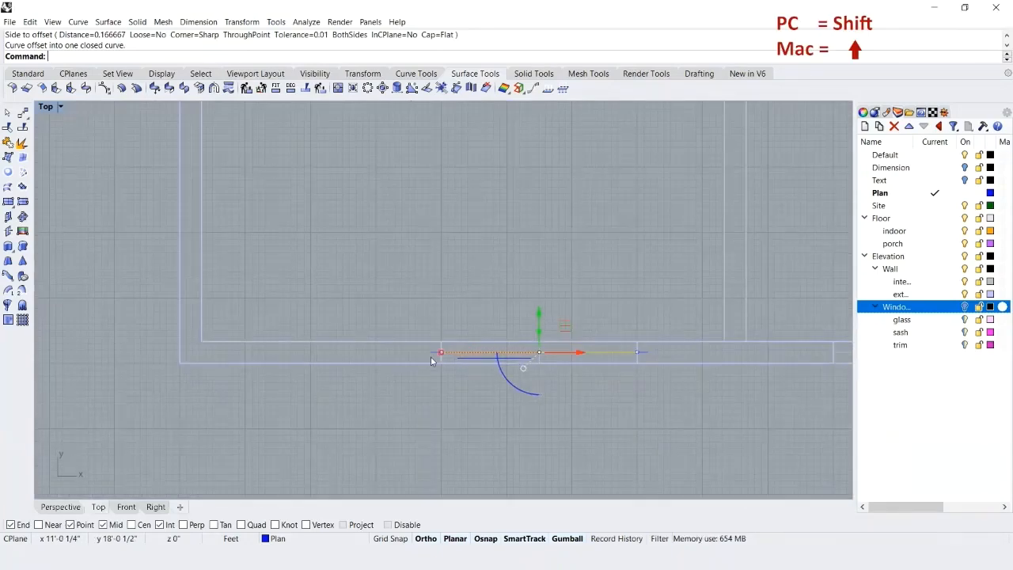
left_click(443, 361, "shift")
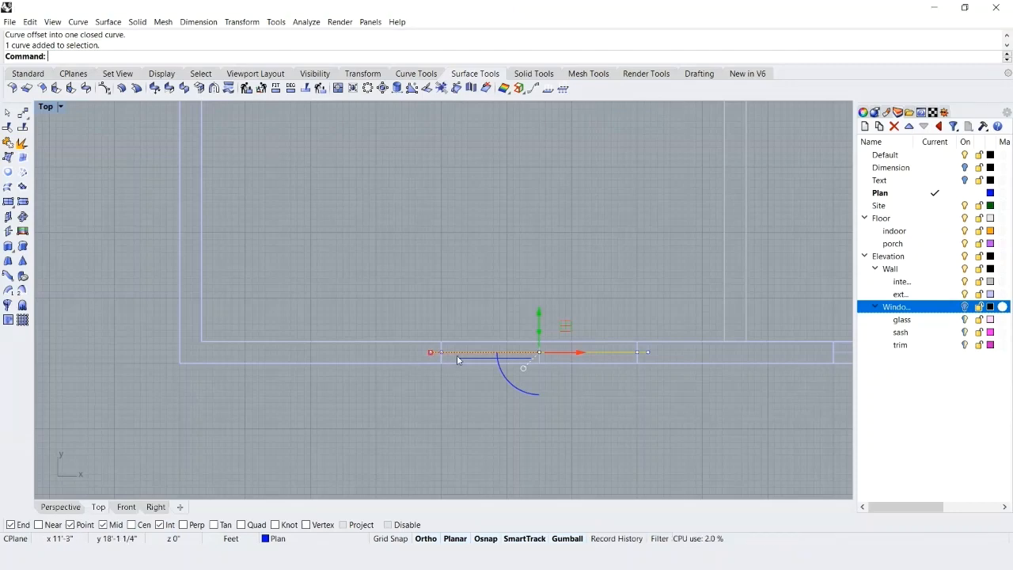
type("ExtrudeCrv")
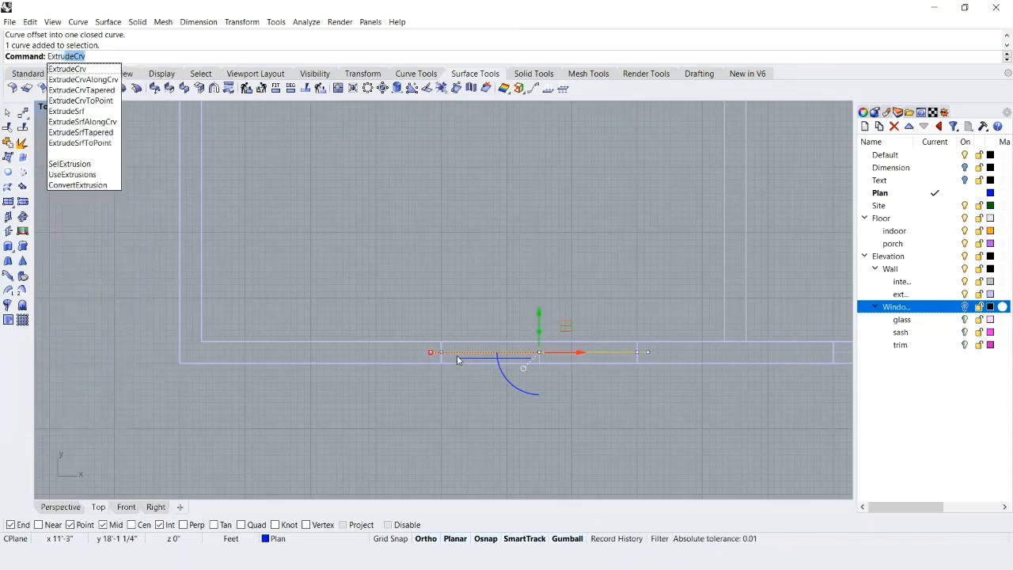
key("Return")
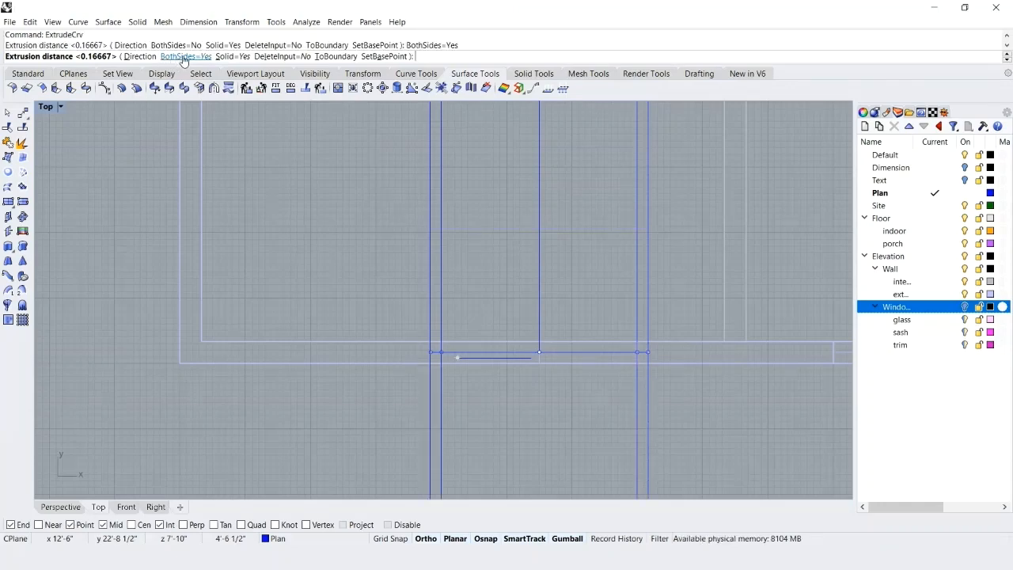
left_click(184, 57)
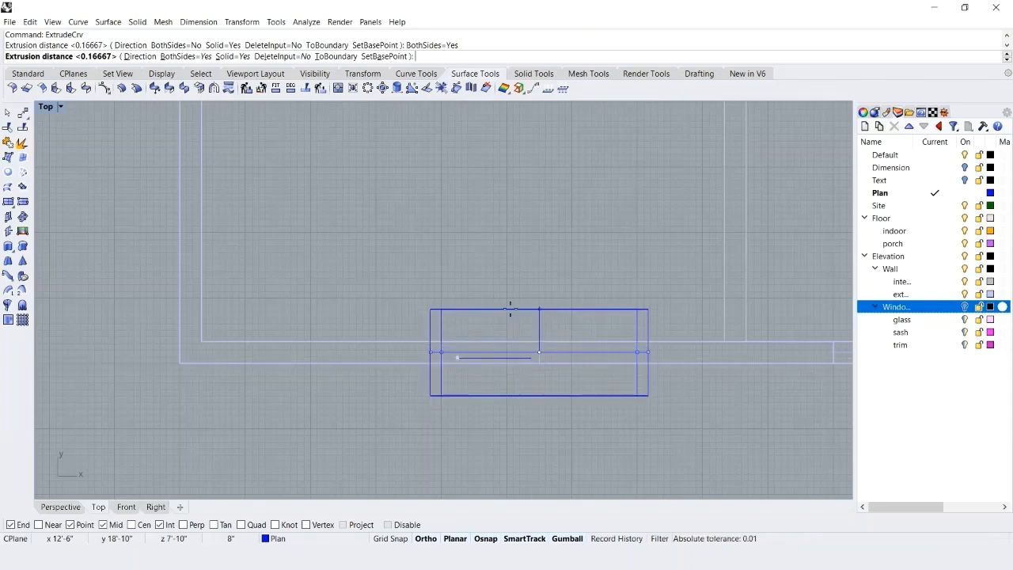
type("3.5\"")
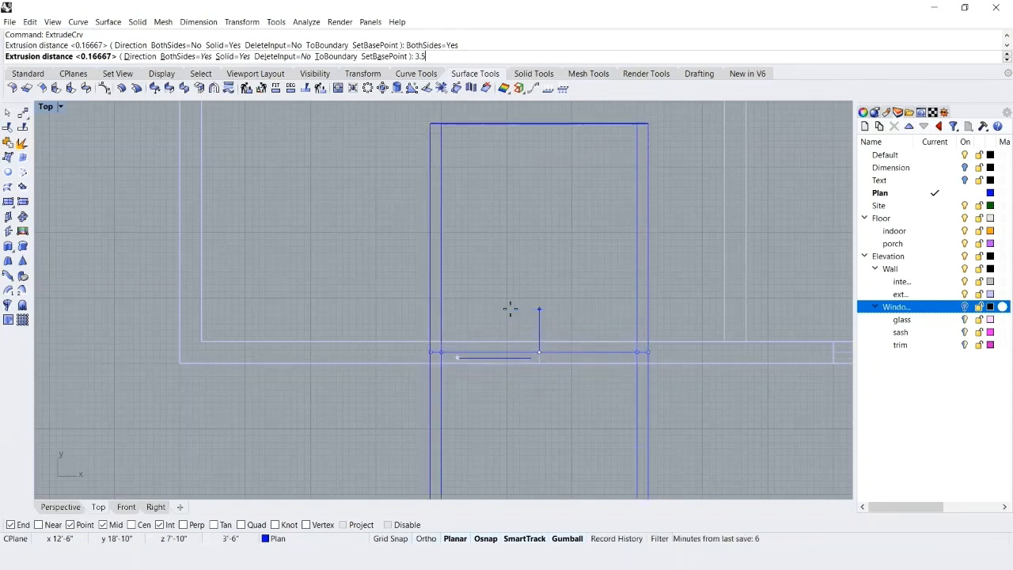
key("Return")
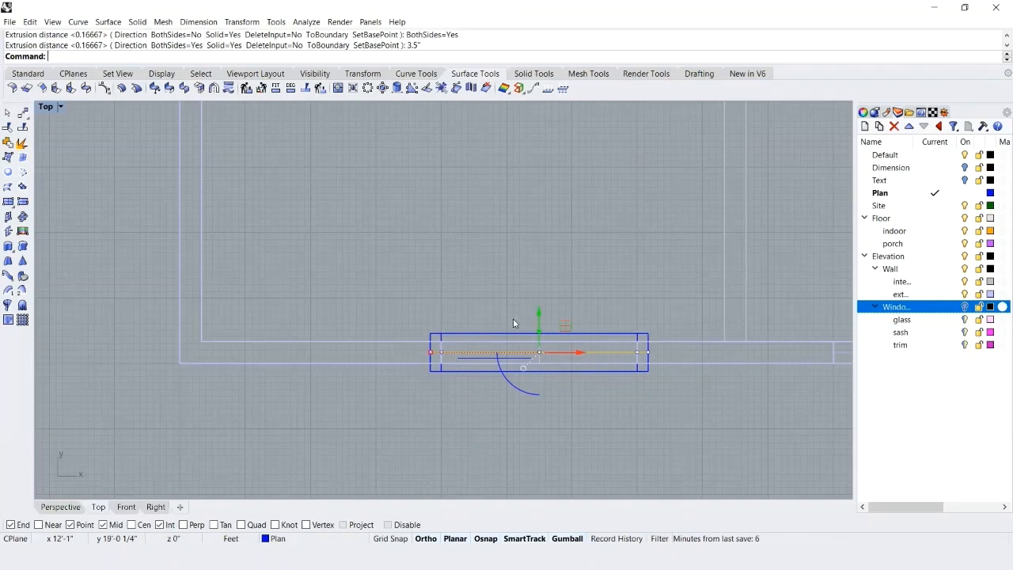
left_click(402, 387)
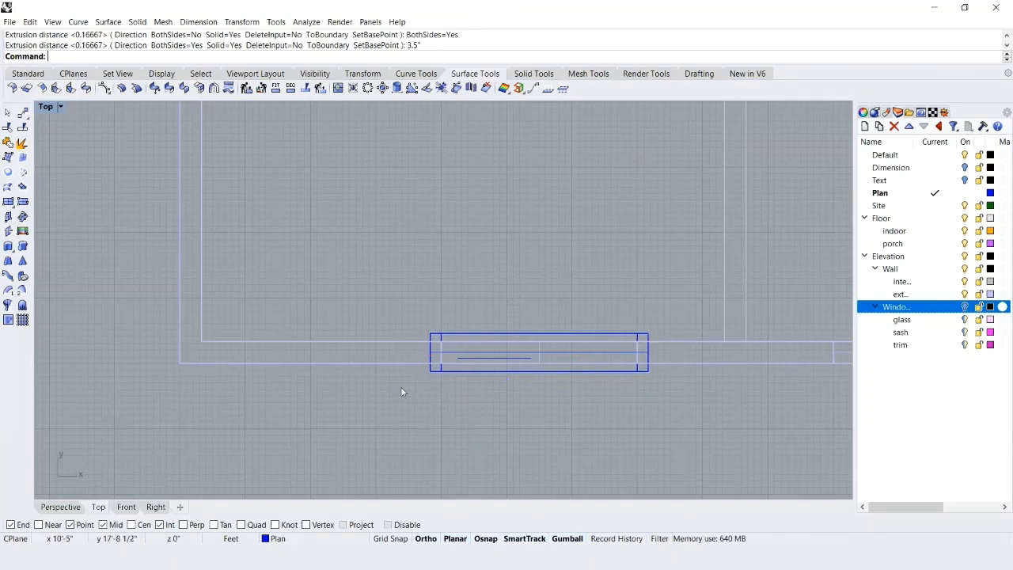
Assign the extruded trim frame to the trim layer and turn the Window layer back on.
left_click(58, 508)
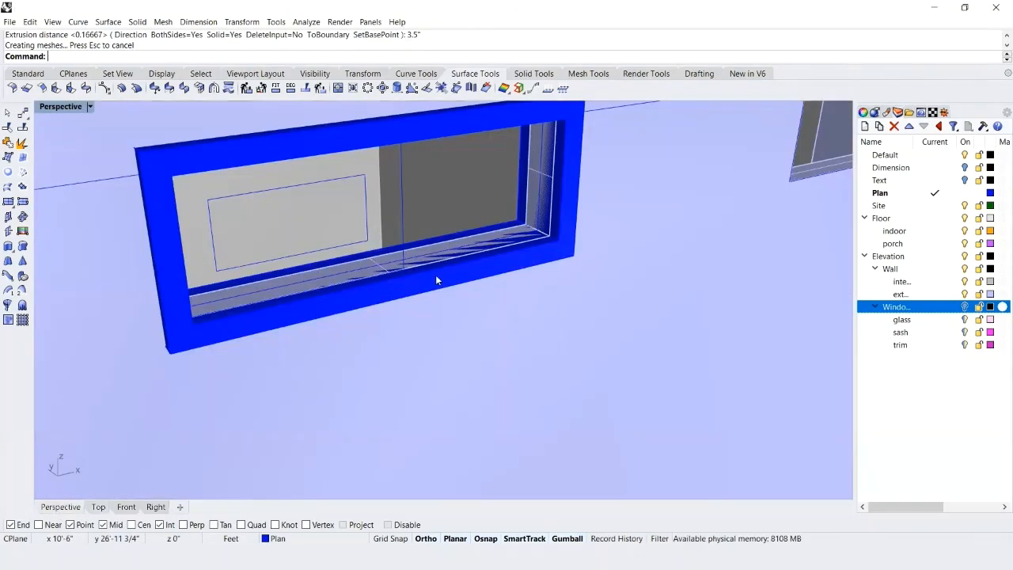
left_click(427, 289)
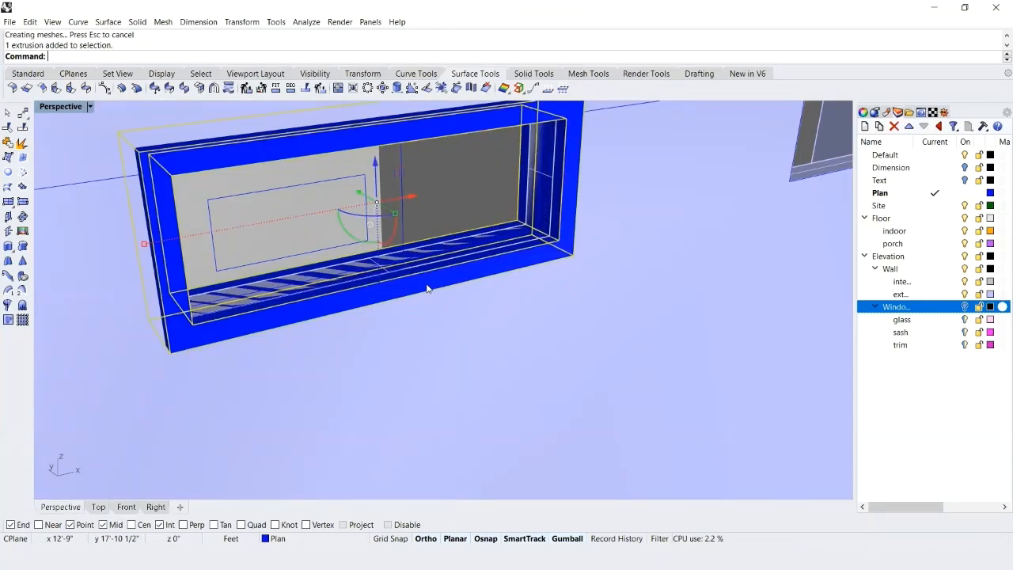
left_click(879, 345)
right_click(880, 345)
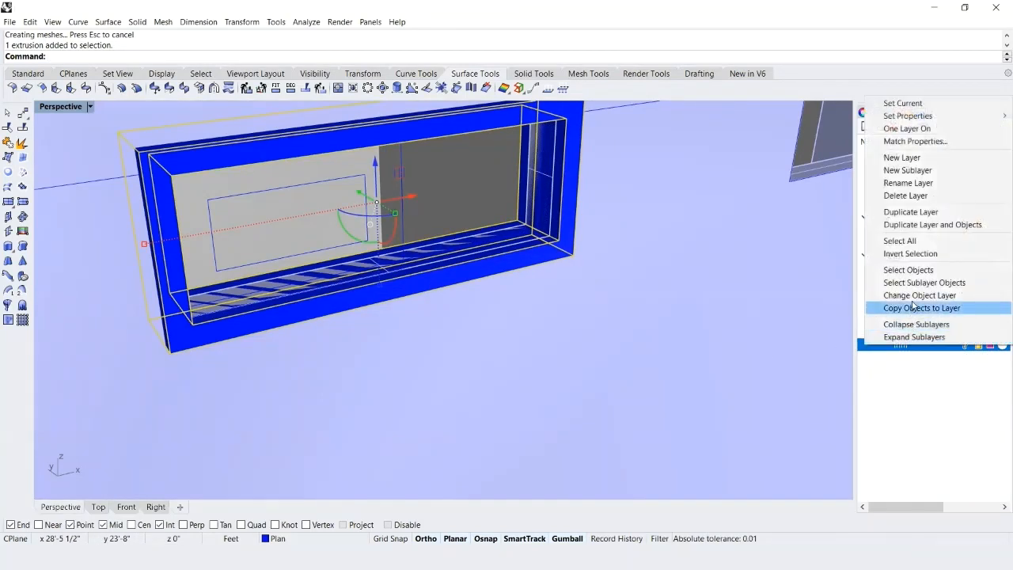
left_click(887, 298)
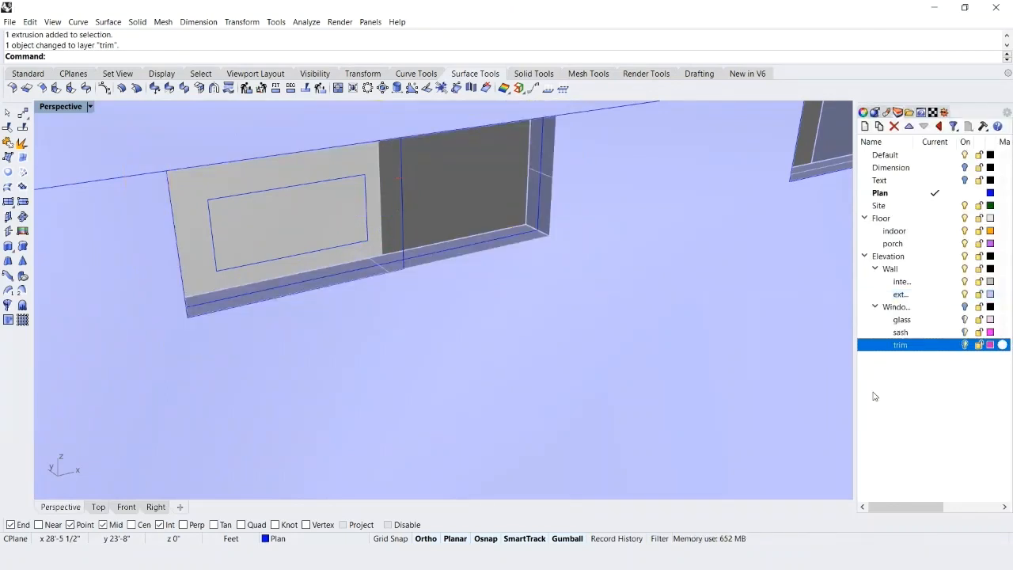
left_click(964, 307)
scroll(369, 382, "down", 3)
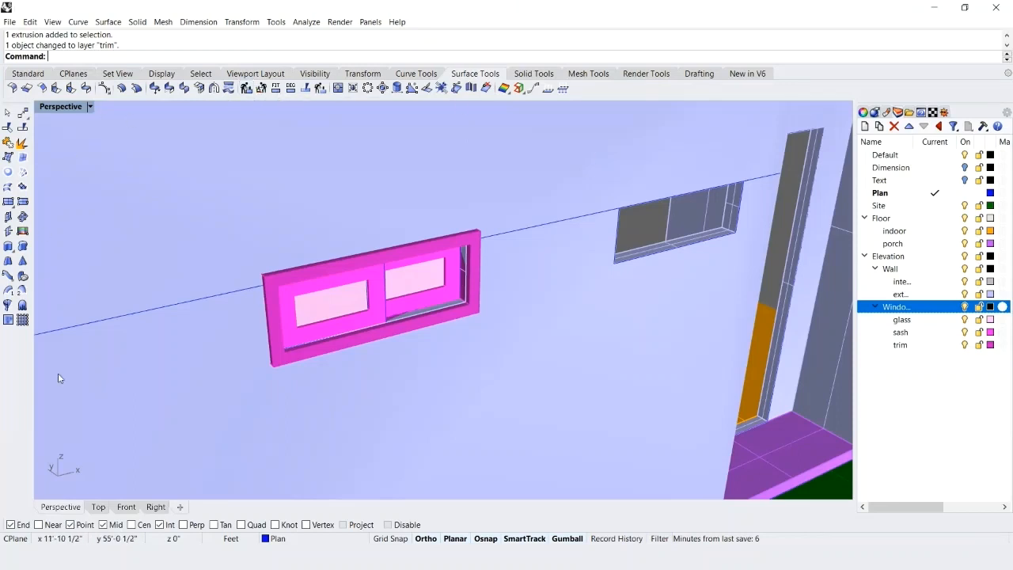
Copy the complete sliding window with its curves from its opening's lower outer corner to the matching corner of the neighbouring small opening near the door.
left_click(97, 507)
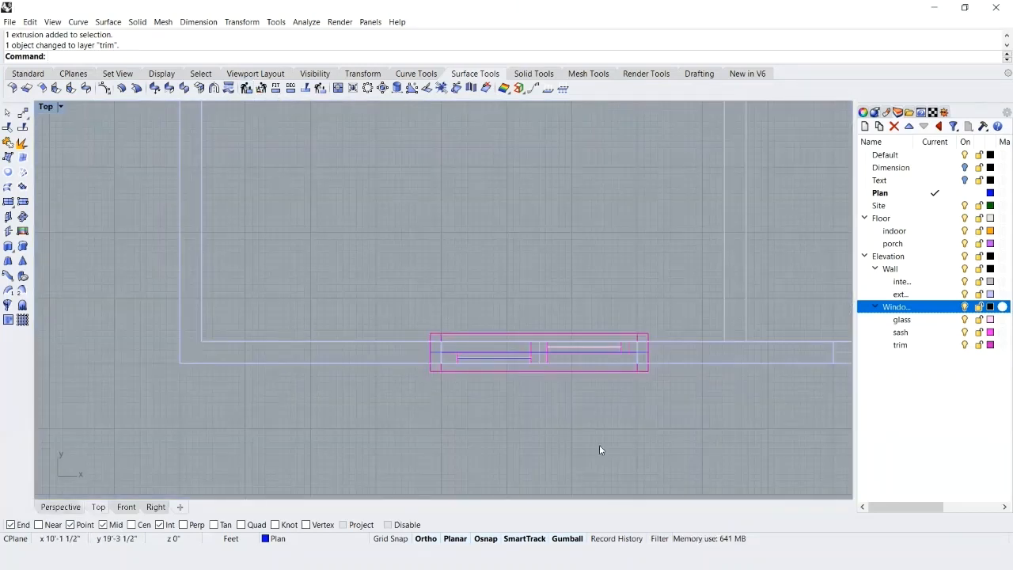
left_click_drag(383, 281, 663, 440)
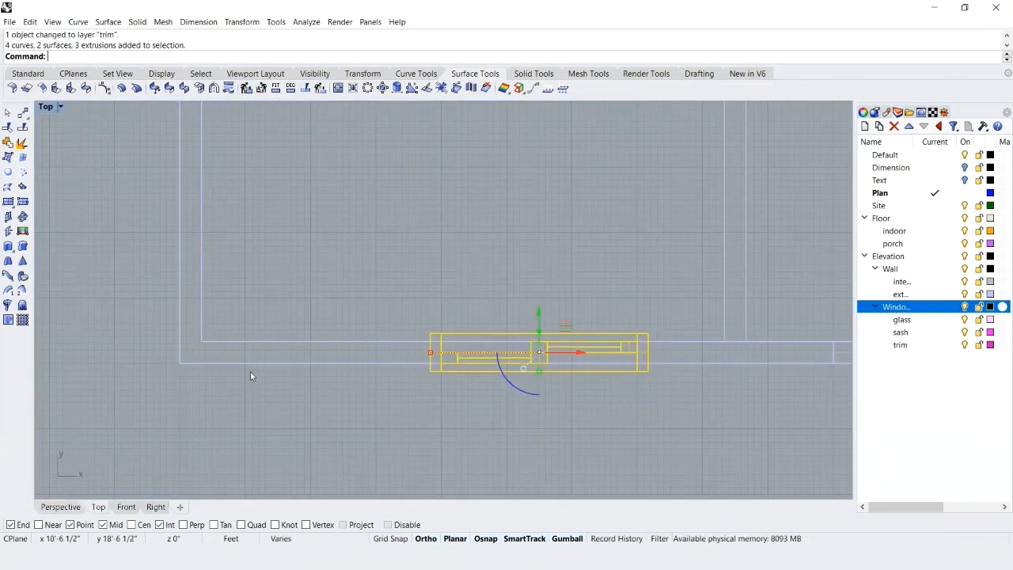
left_click(61, 508)
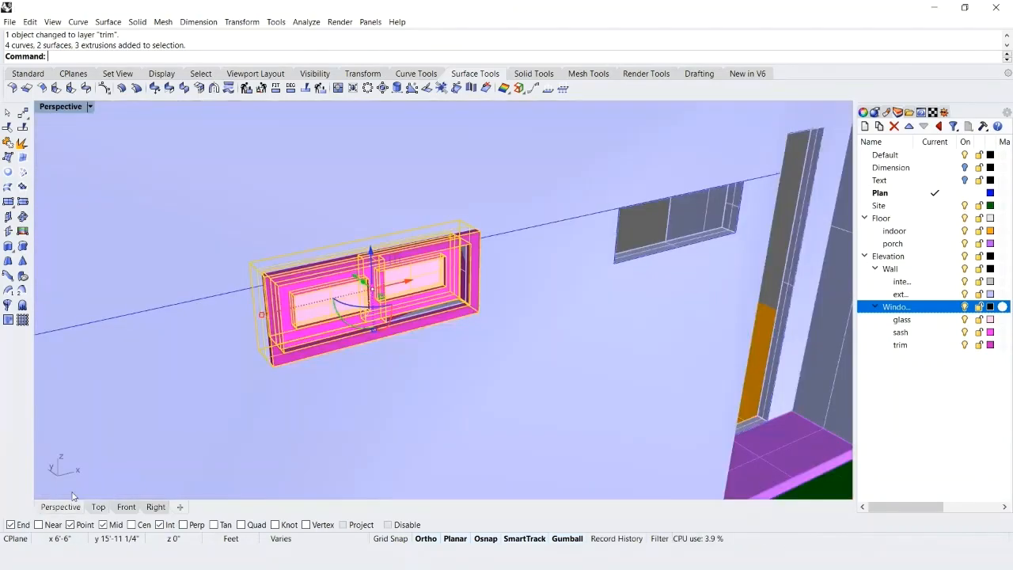
type("co")
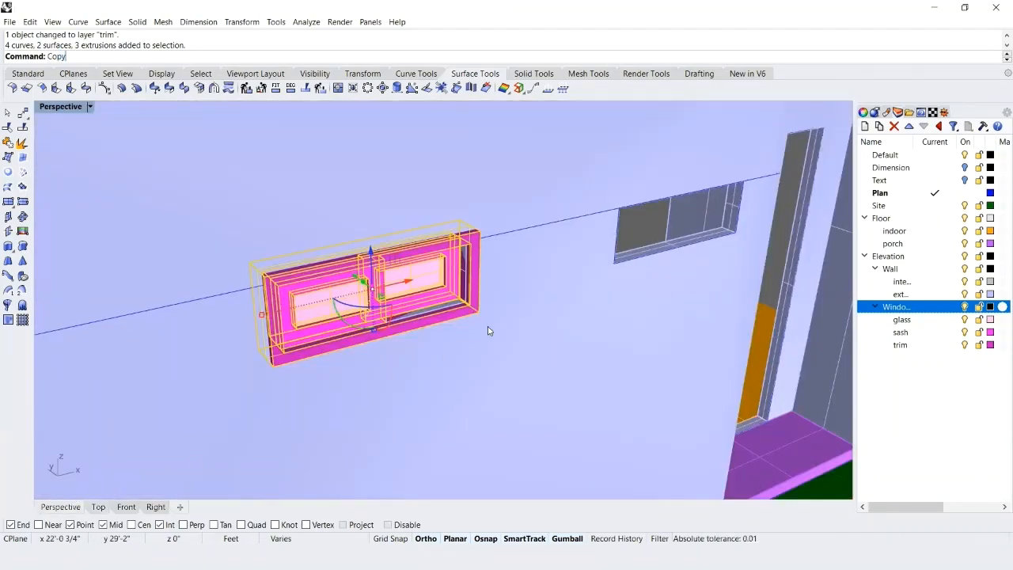
key("Return")
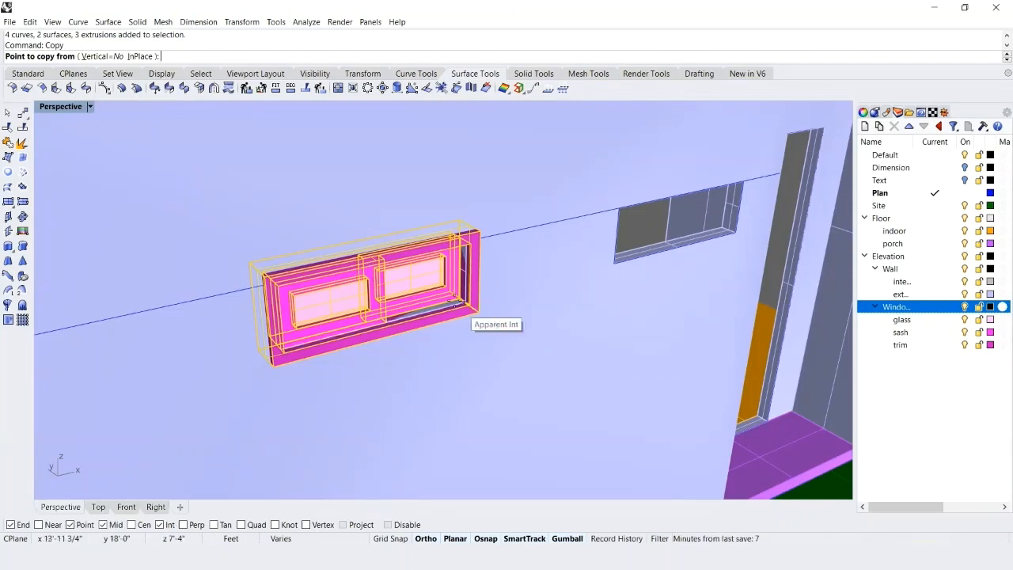
scroll(456, 321, "up", 6)
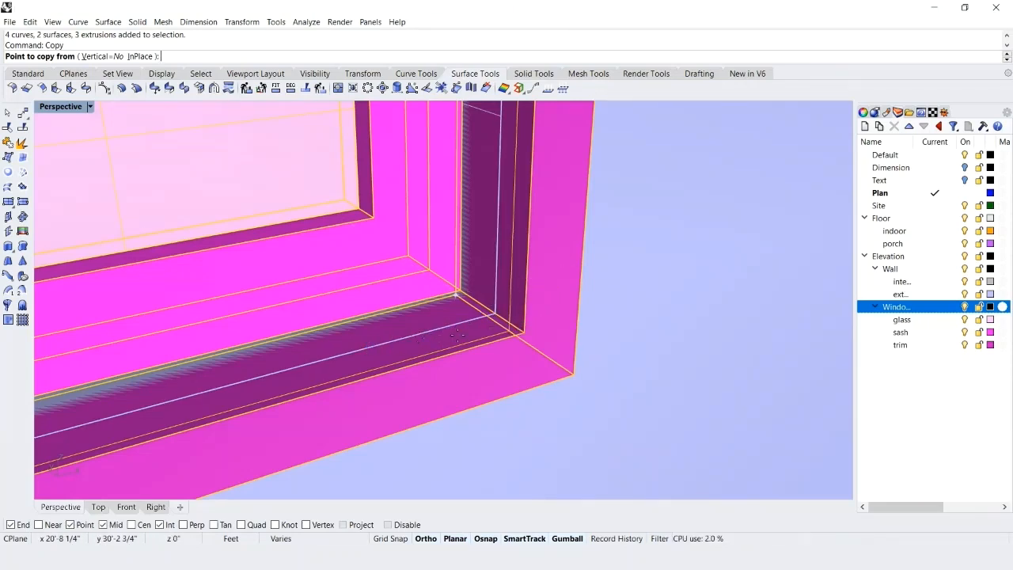
left_click(494, 313)
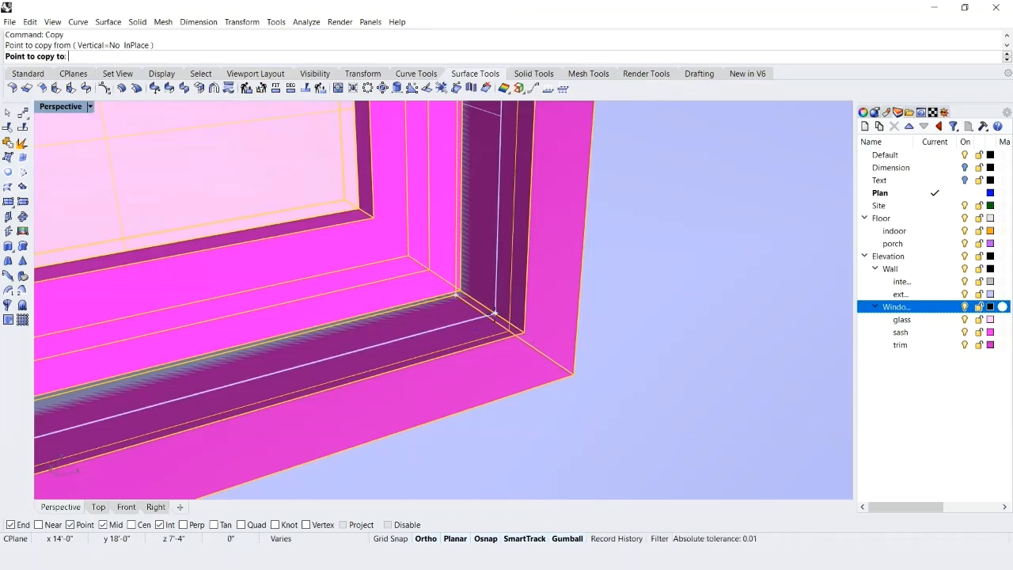
scroll(445, 338, "down", 8)
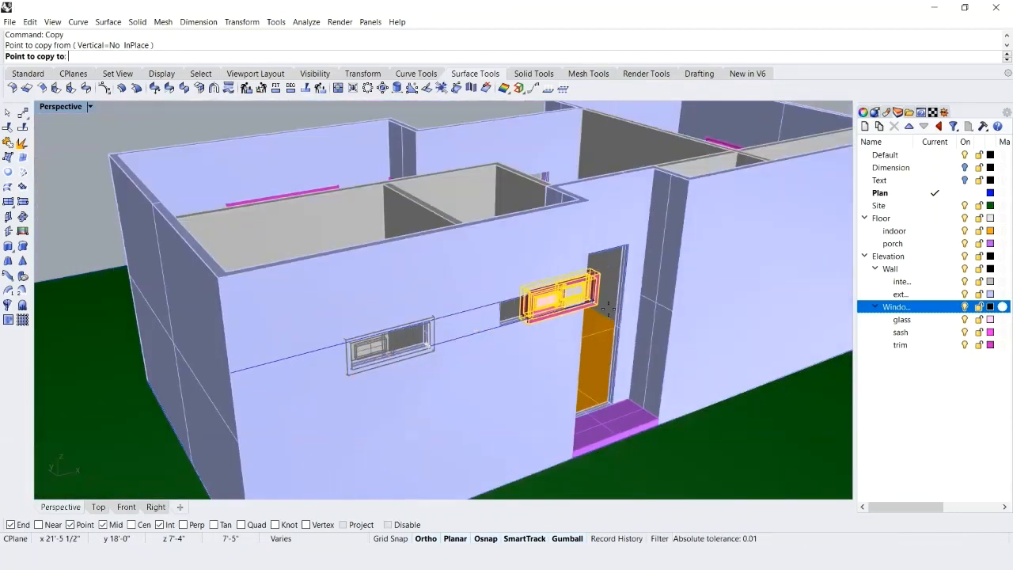
scroll(600, 310, "up", 5)
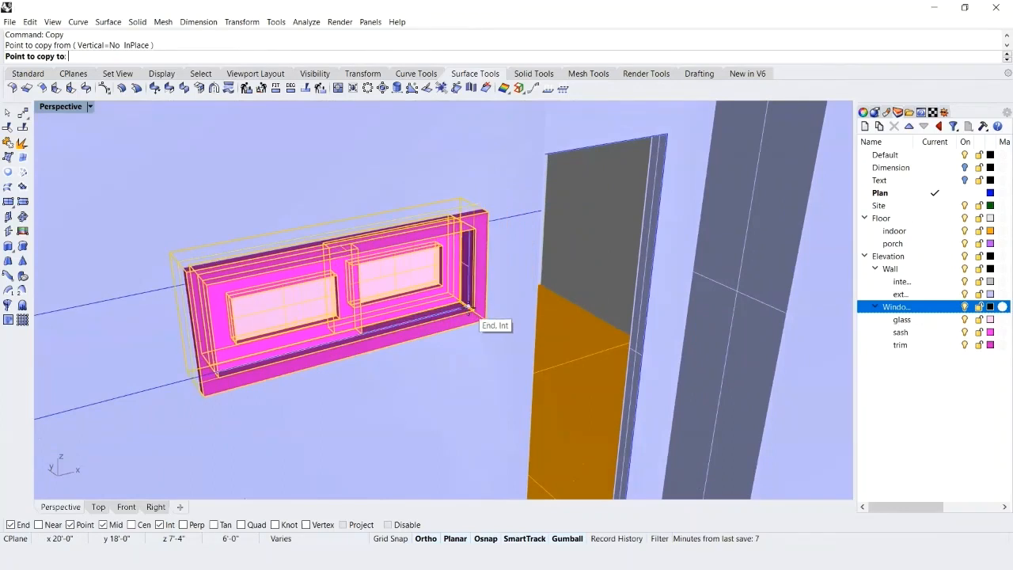
left_click(470, 312)
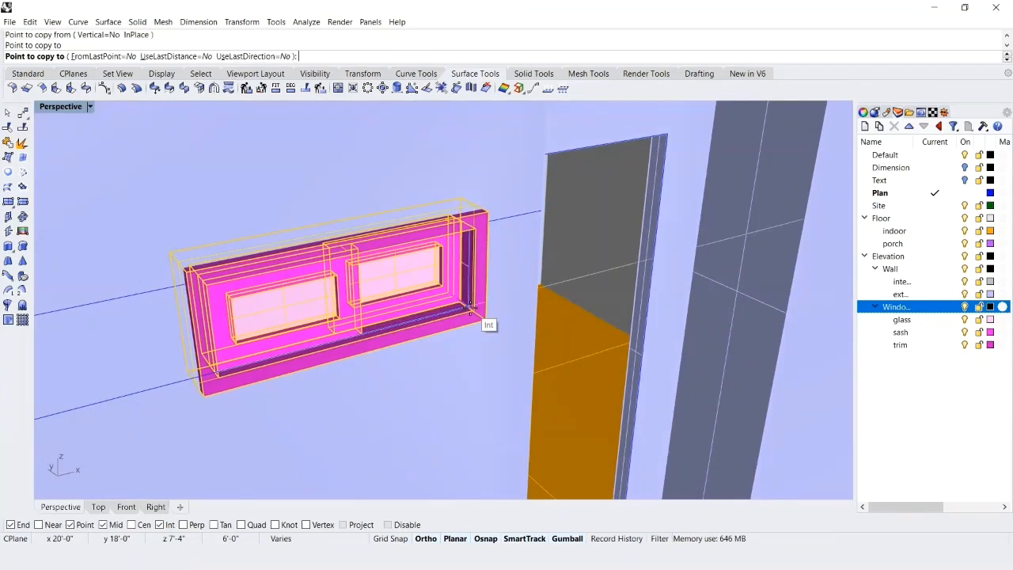
key("Return")
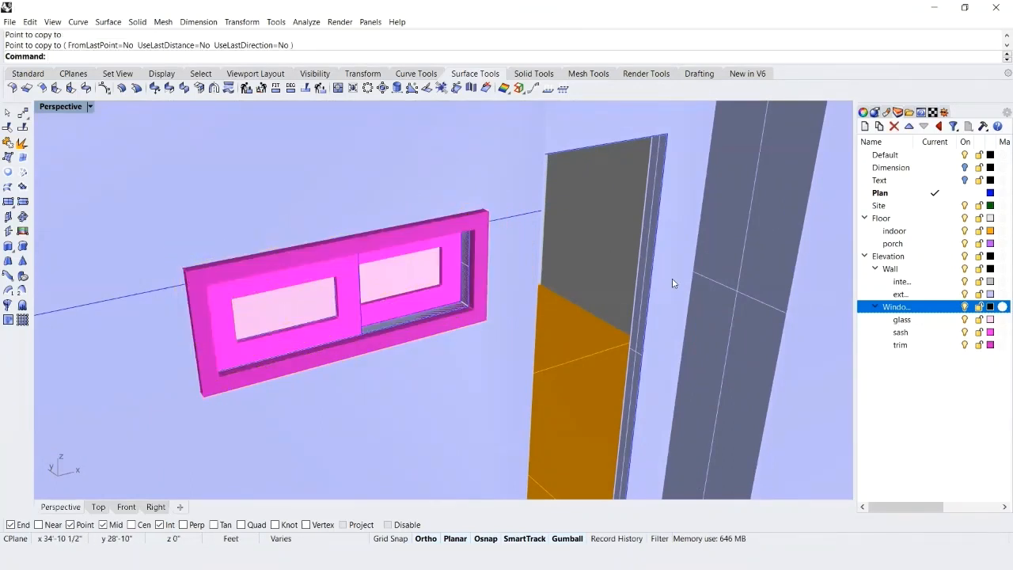
scroll(687, 262, "down", 5)
key("Escape")
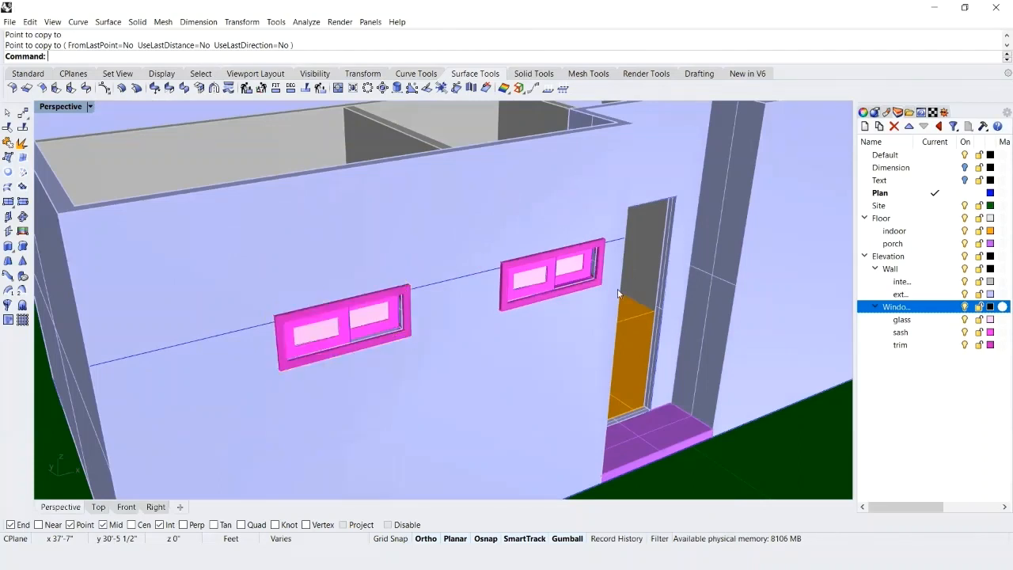
right_click_drag(486, 395, 415, 377)
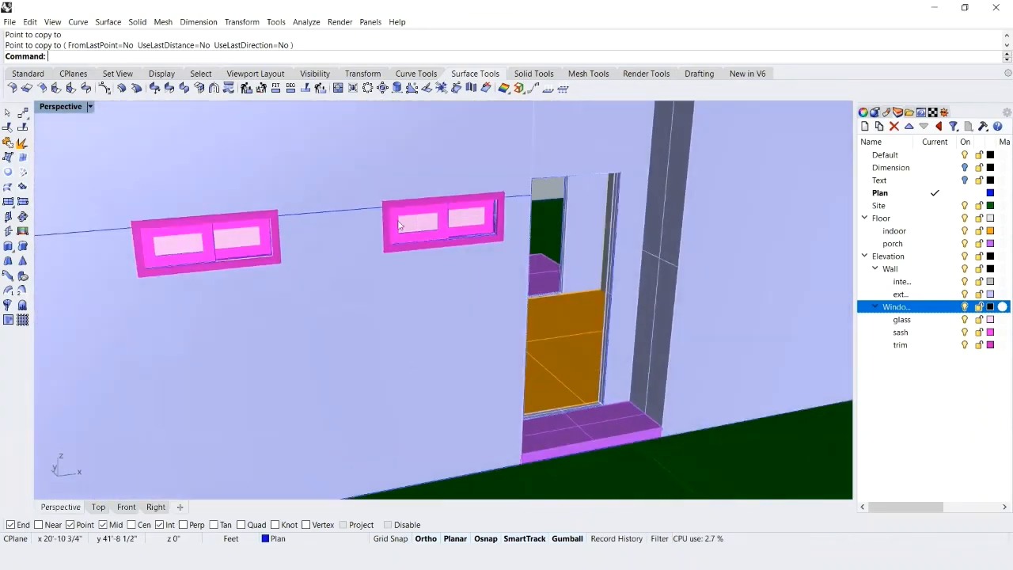